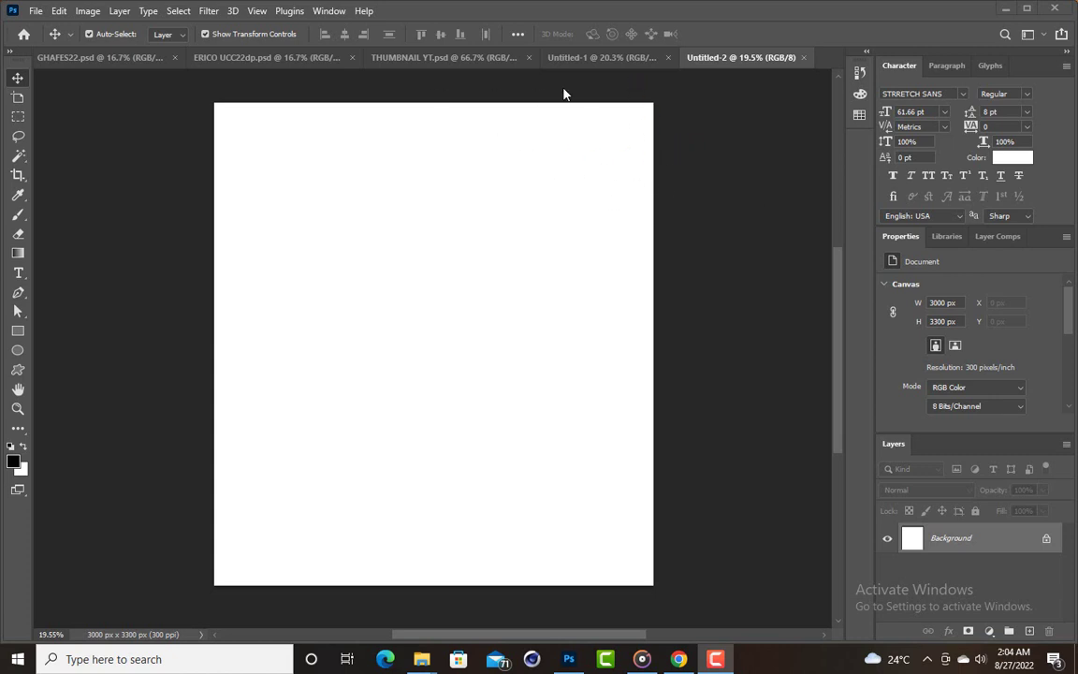
Look over the finished pizza flyer in the Untitled-1 document and return to the blank Untitled-2 canvas
left_click(599, 58)
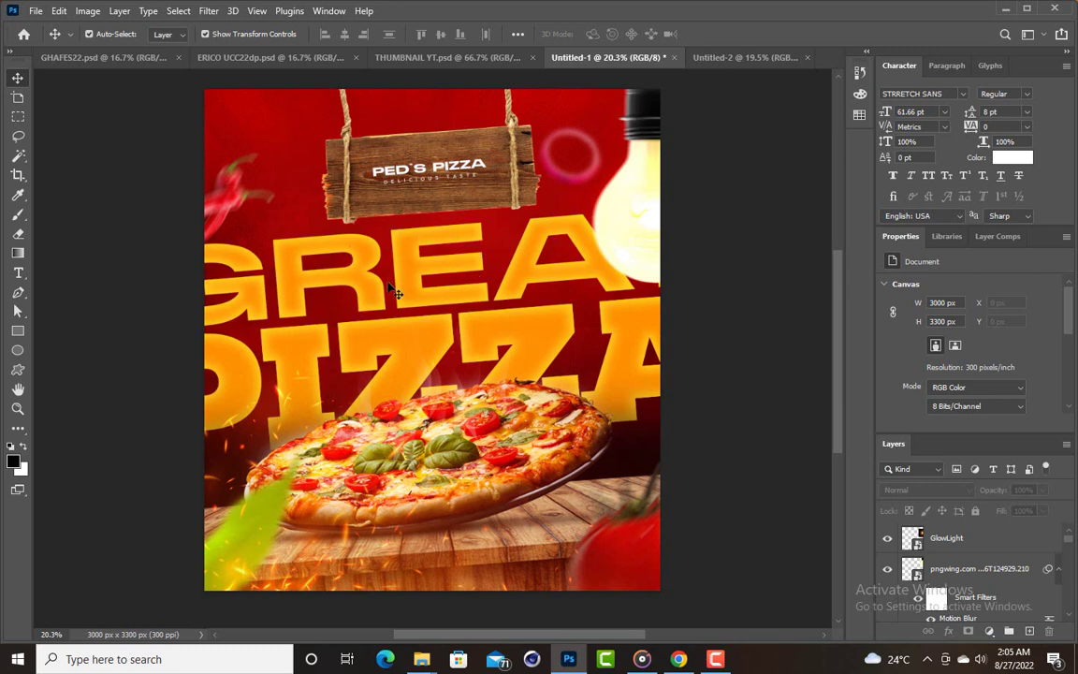
left_click(739, 59)
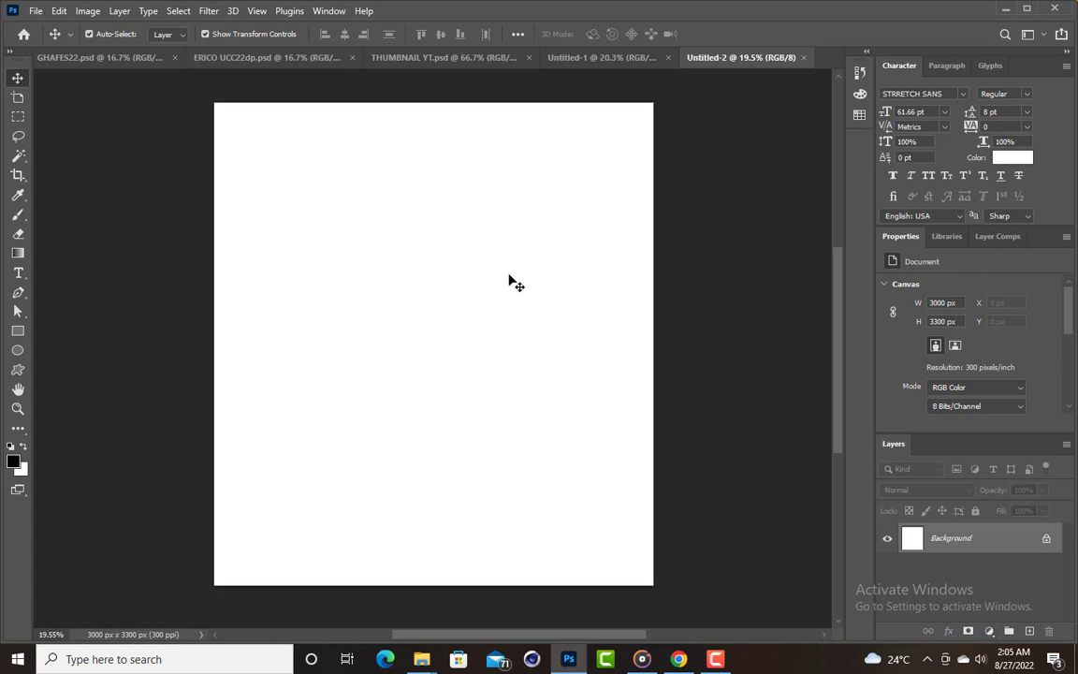
Add a gradient fill layer, delete the gradient's transparent opacity stop, and keep the starting colour stop black (000000)
left_click(990, 633)
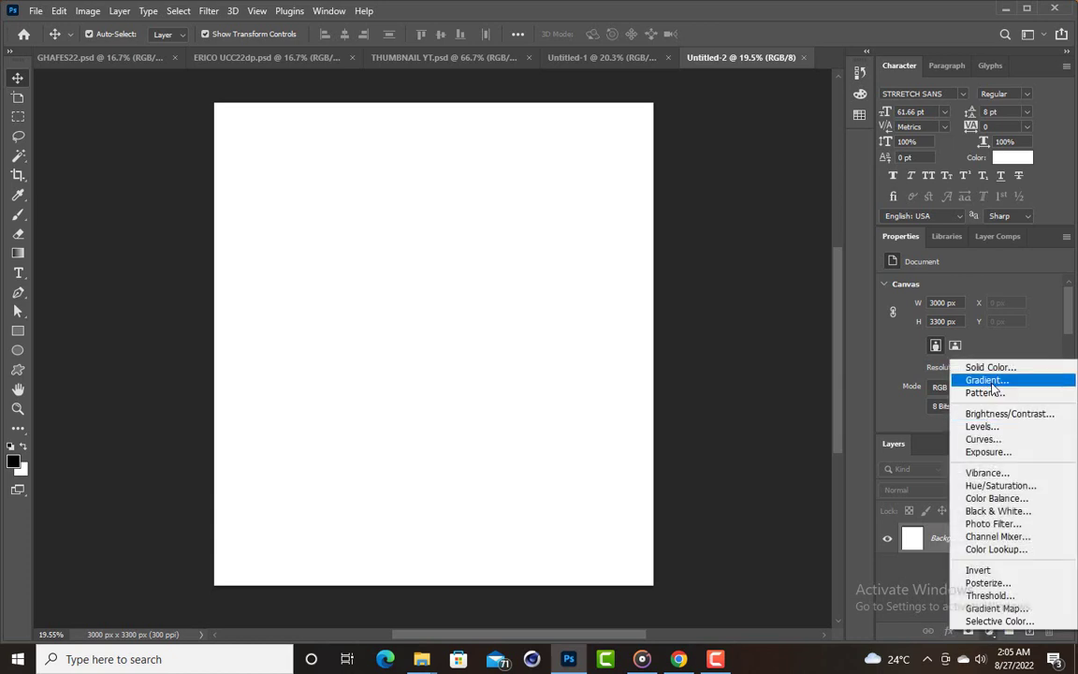
left_click(990, 381)
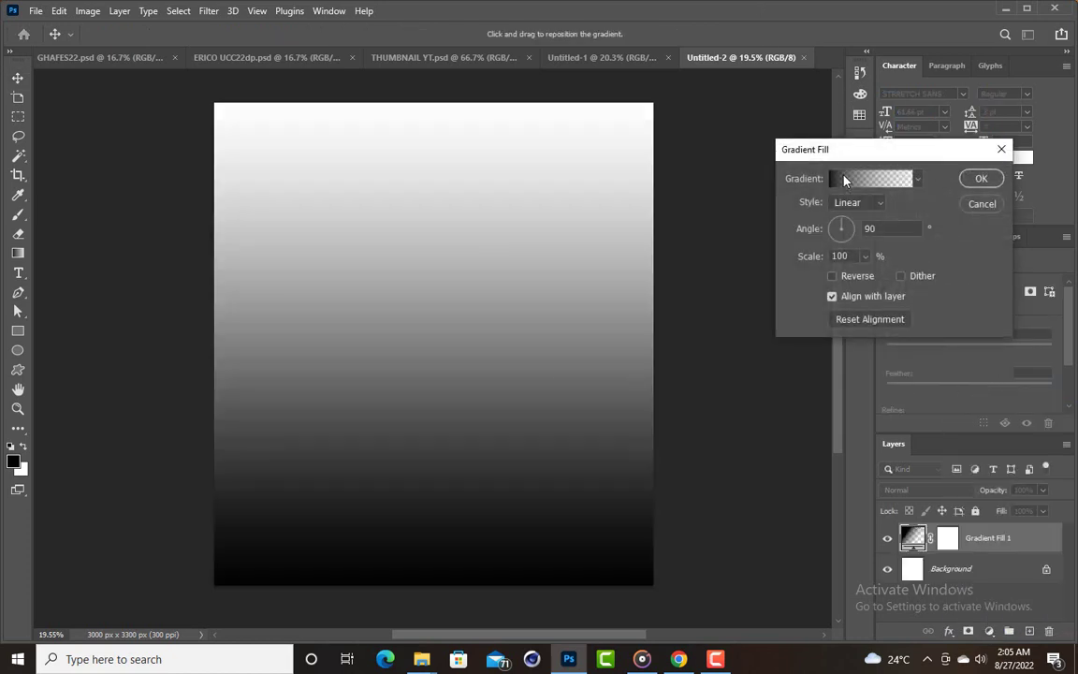
left_click(848, 178)
left_click(900, 349)
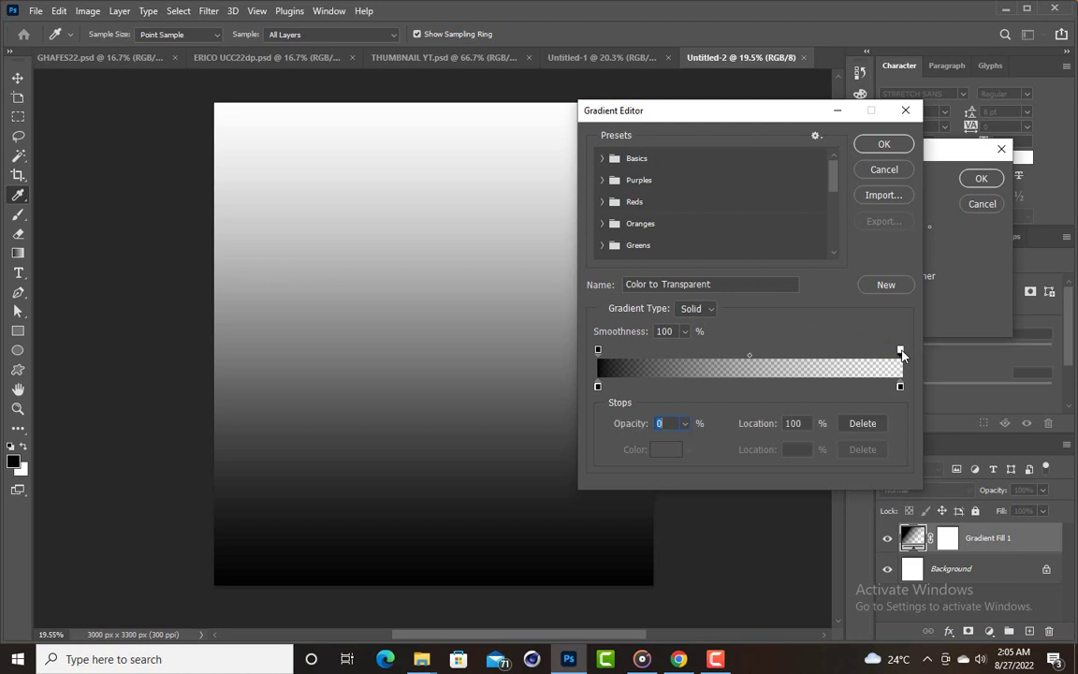
left_click(862, 423)
double_click(598, 386)
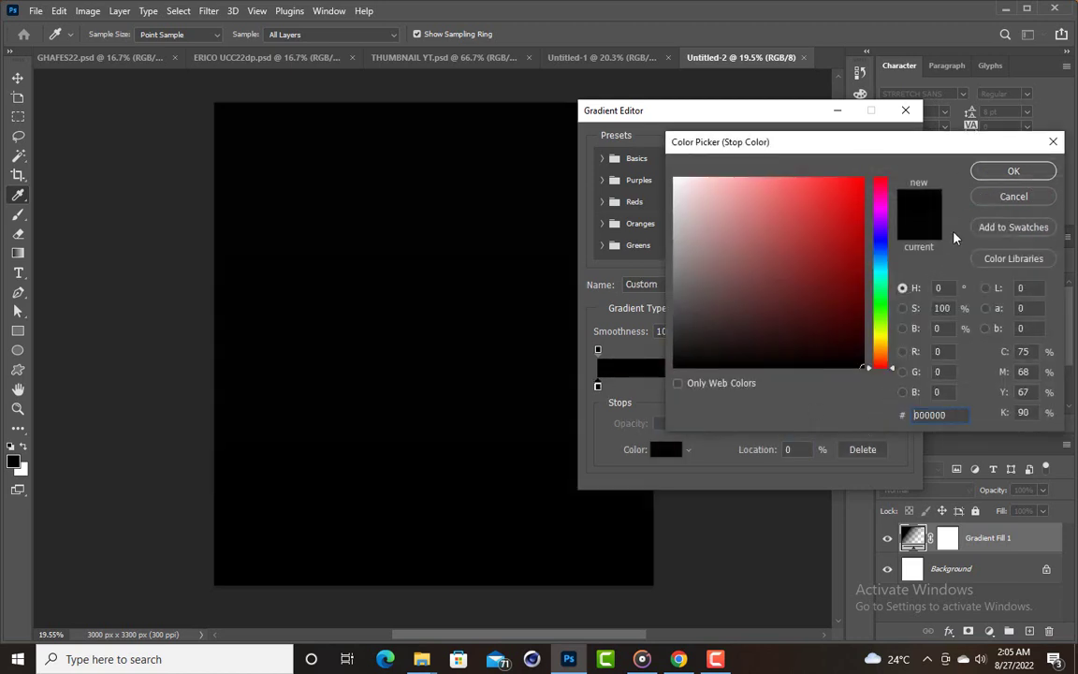
left_click(987, 172)
Set the gradient's end colour stop to red b80303 and apply the gradient fill
double_click(900, 387)
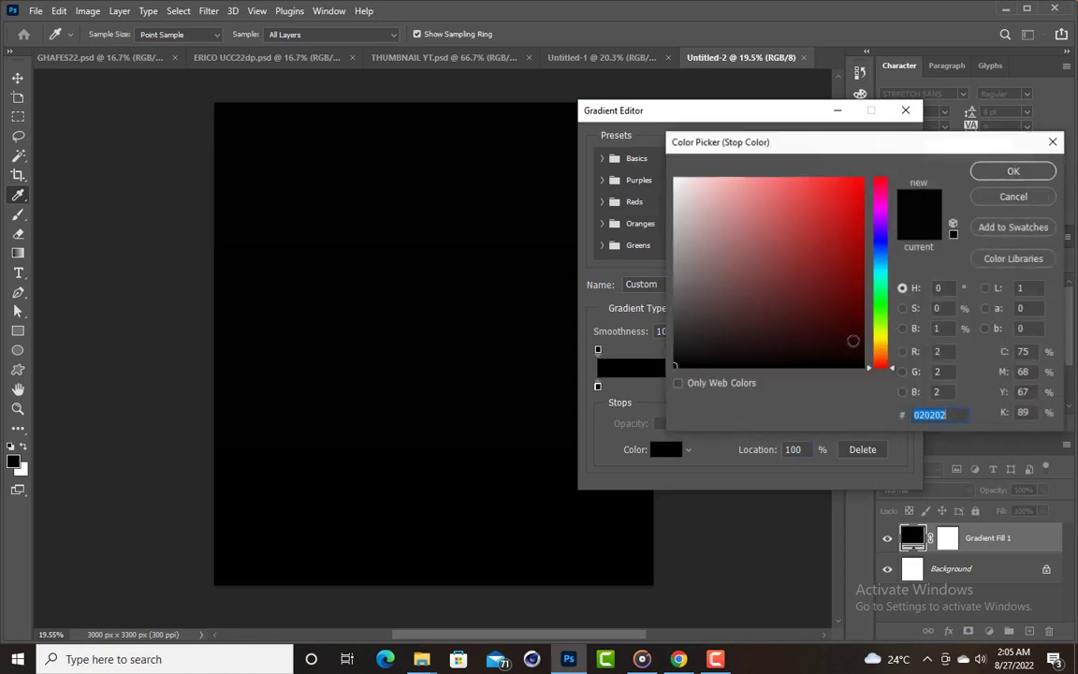
type("a70202")
type("b40303")
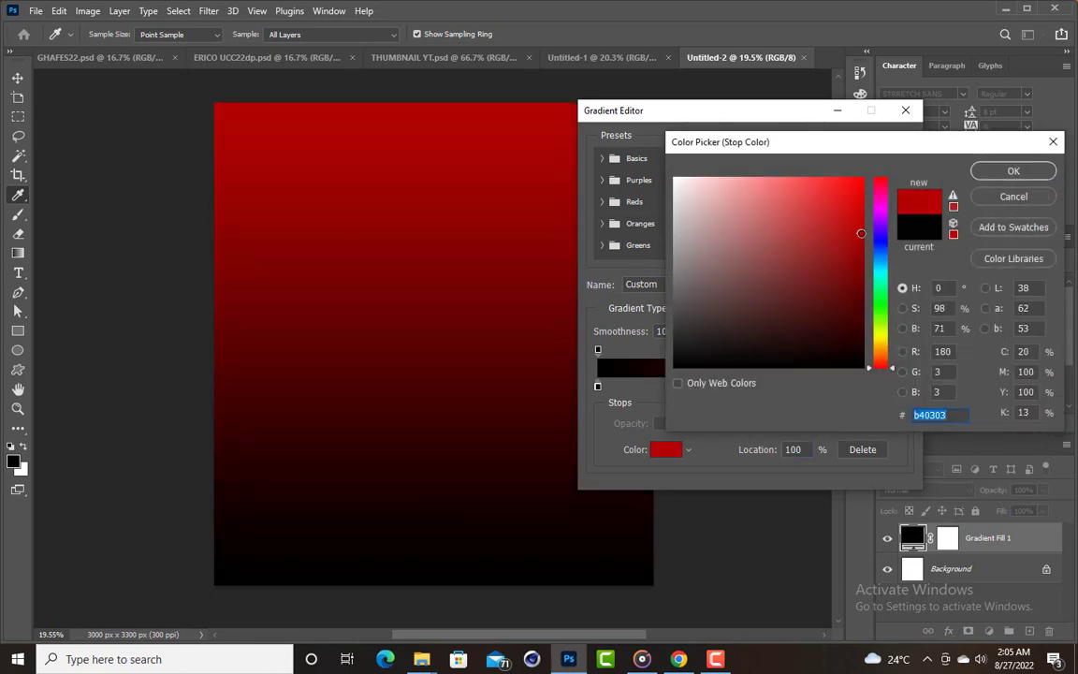
type("b80303")
left_click(985, 174)
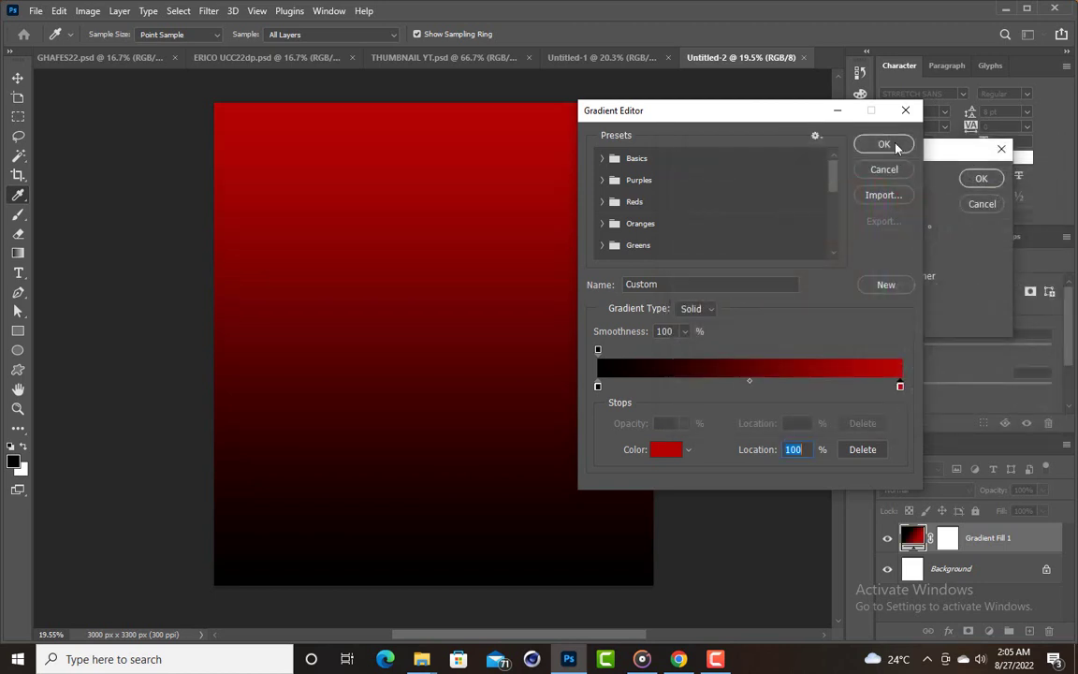
left_click(885, 144)
left_click(981, 178)
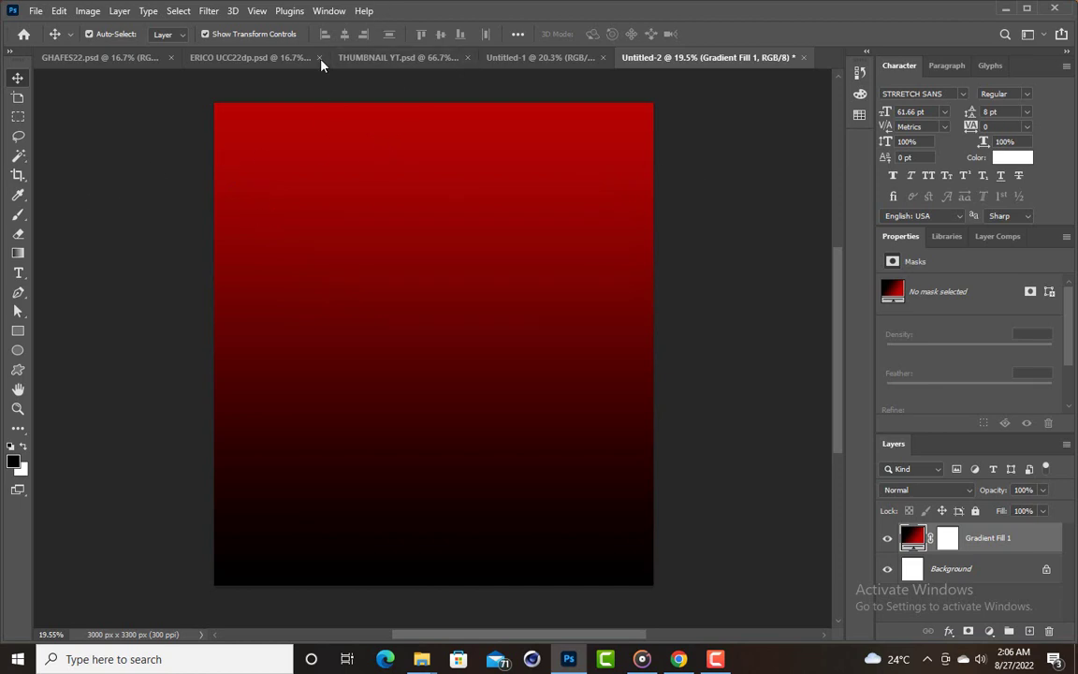
Place the wooden table image pngwing.com - 2022-08-26T121231.725 from the Downloads folder as an embedded object
left_click(36, 11)
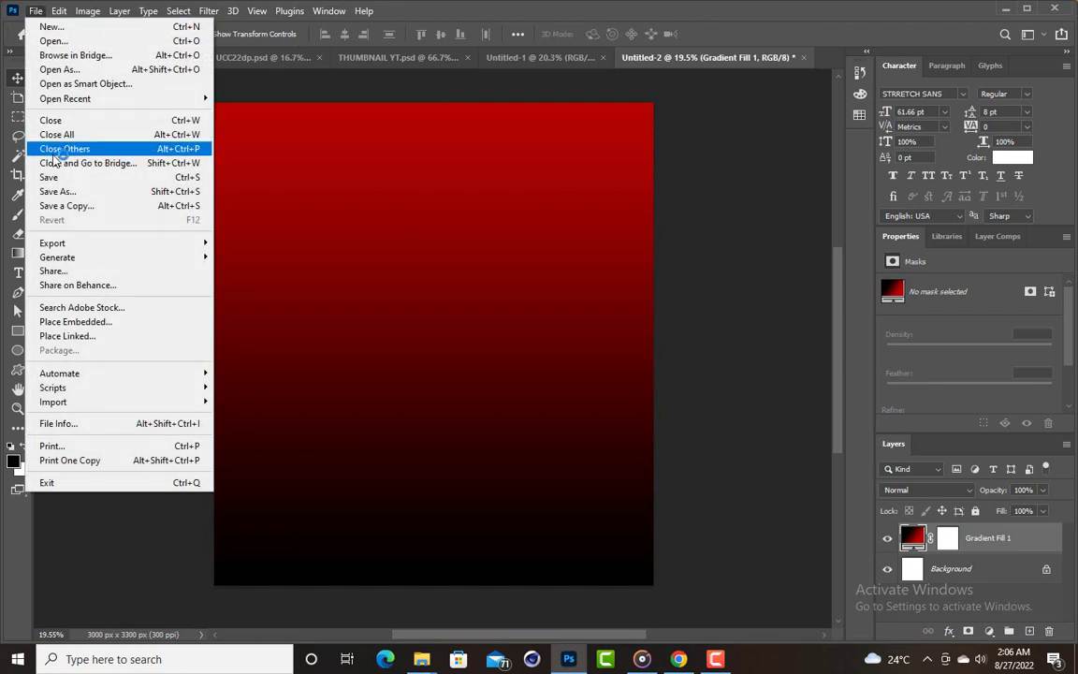
left_click(94, 321)
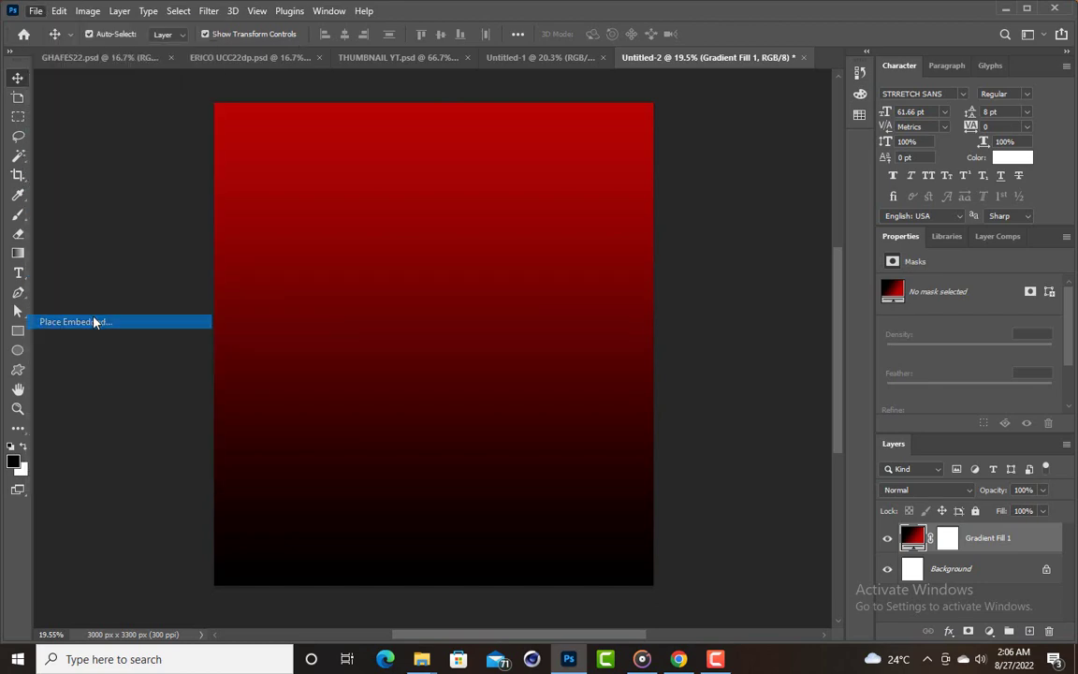
left_click(27, 132)
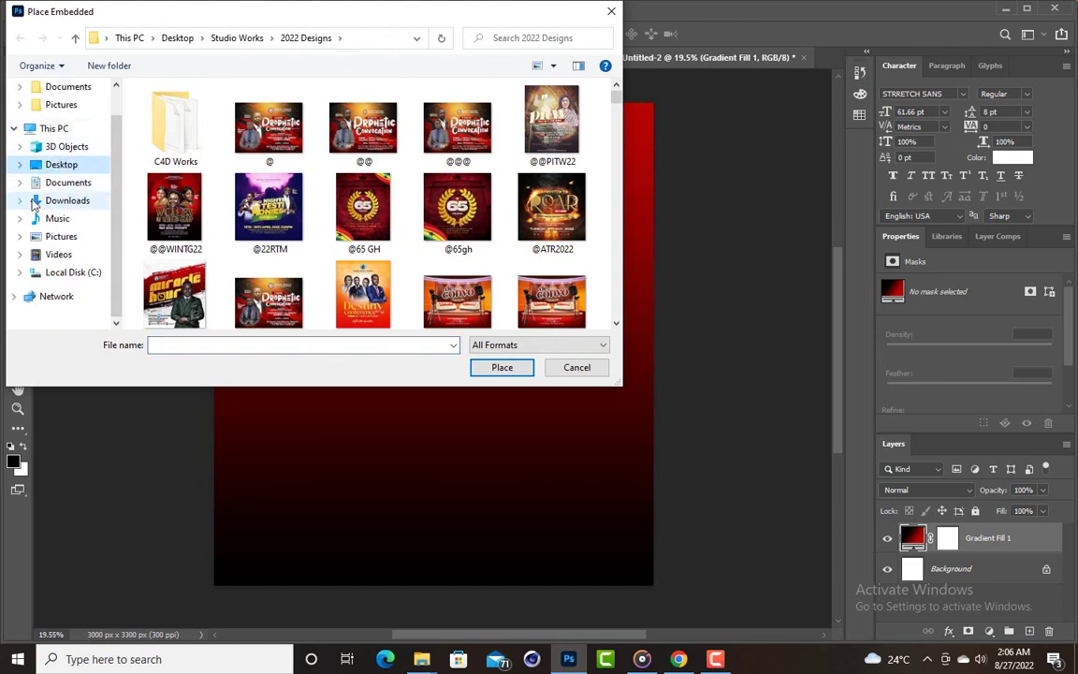
left_click(68, 200)
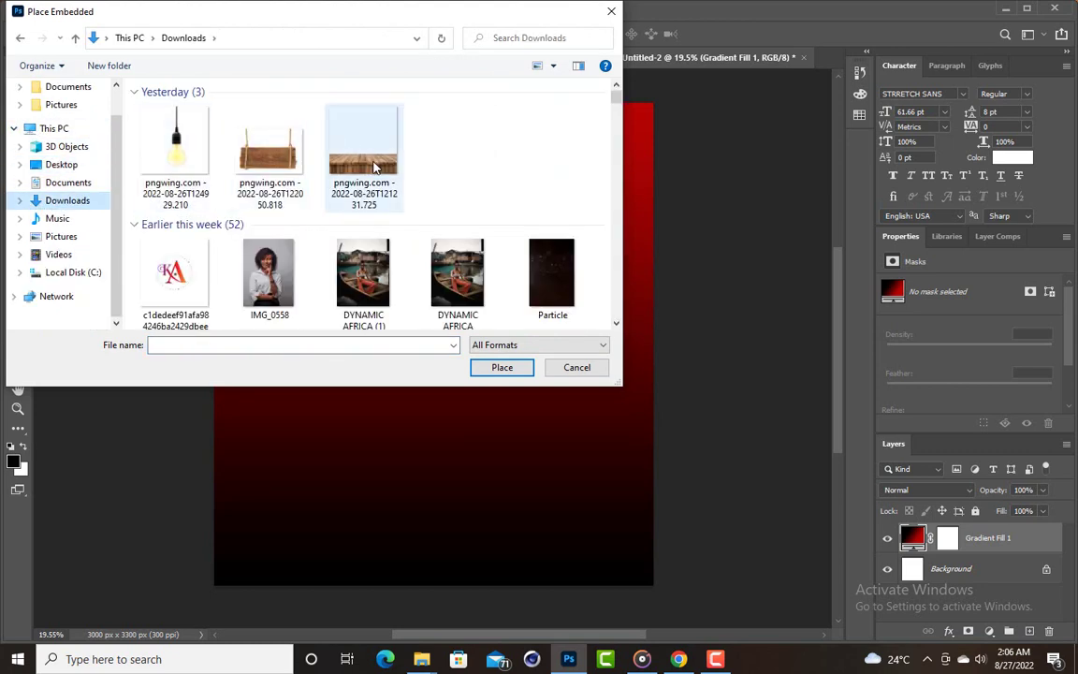
double_click(373, 167)
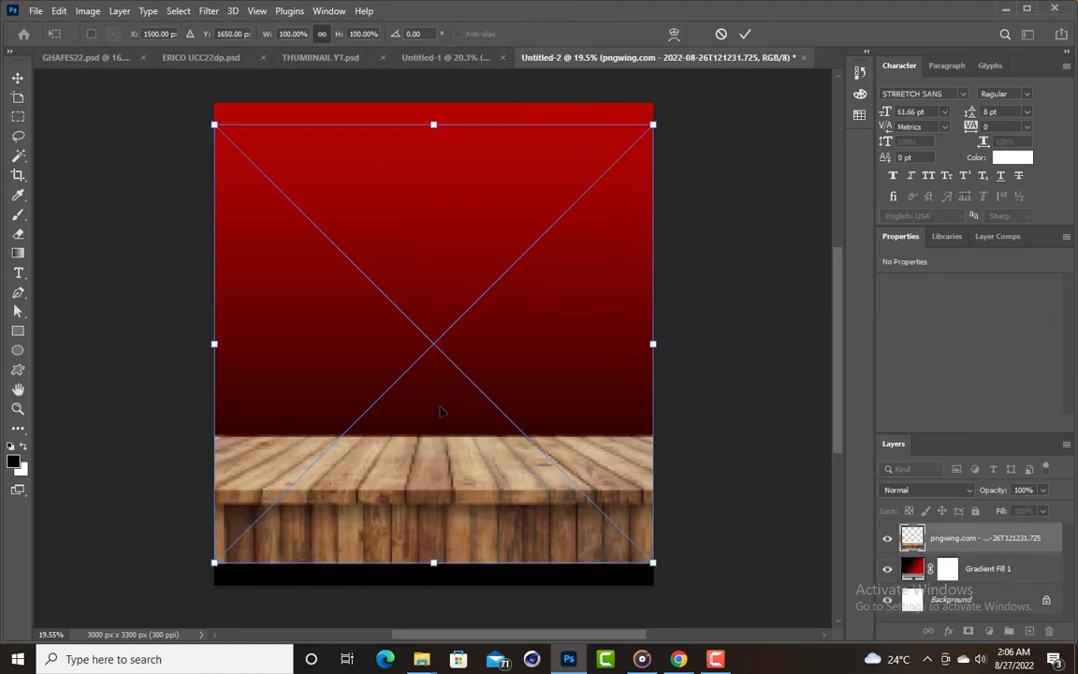
Rotate the wooden table to about -4.71°, scale it to about 110%, and position it across the canvas's lower edge
mouse_move(442, 412)
left_mouse_down()
mouse_move(444, 433)
mouse_move(442, 412)
left_mouse_up()
left_click_drag(592, 501, 592, 499)
left_click_drag(481, 479, 511, 487)
mouse_move(670, 569)
left_mouse_down()
mouse_move(695, 541)
mouse_move(686, 556)
left_mouse_up()
left_click_drag(597, 515, 549, 531)
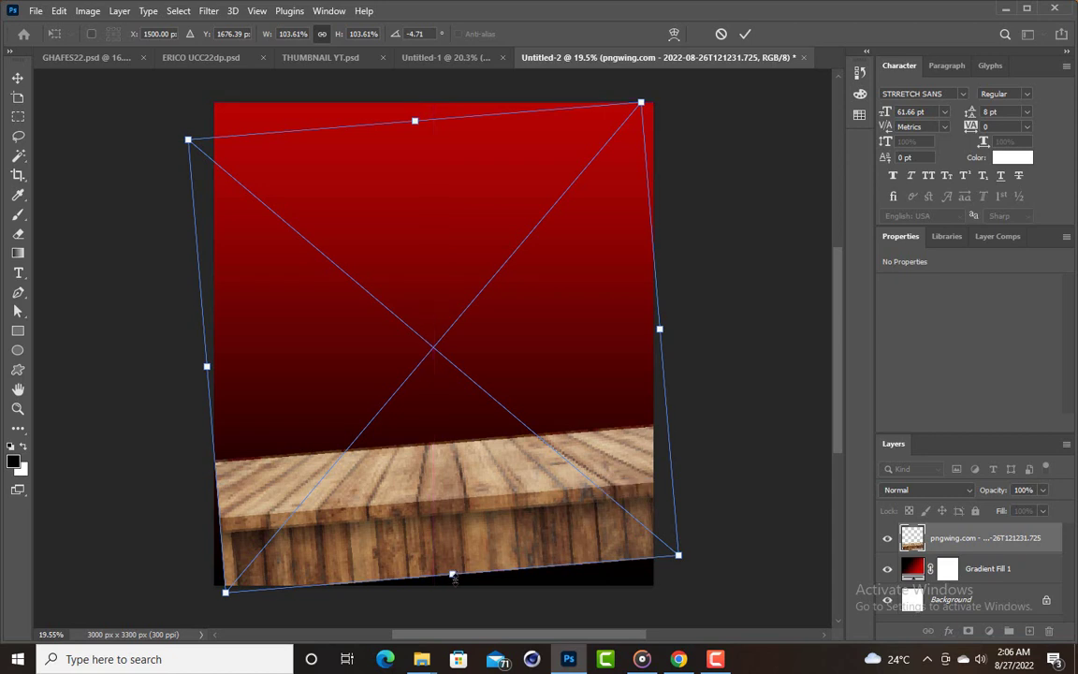
left_click_drag(452, 575, 453, 601)
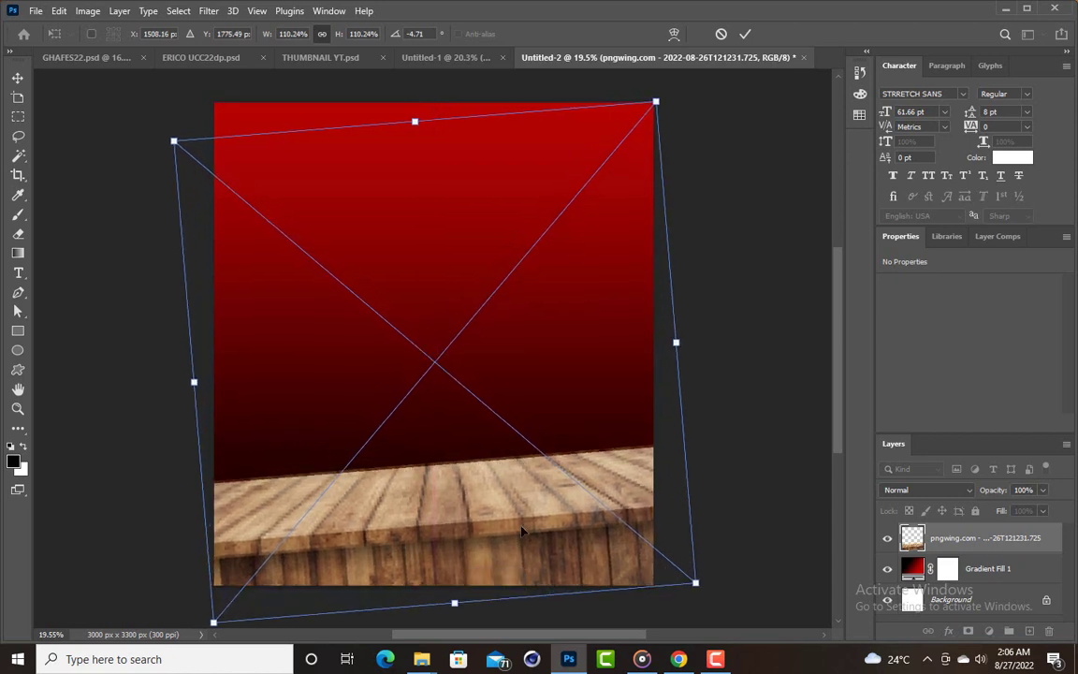
left_click_drag(522, 531, 522, 539)
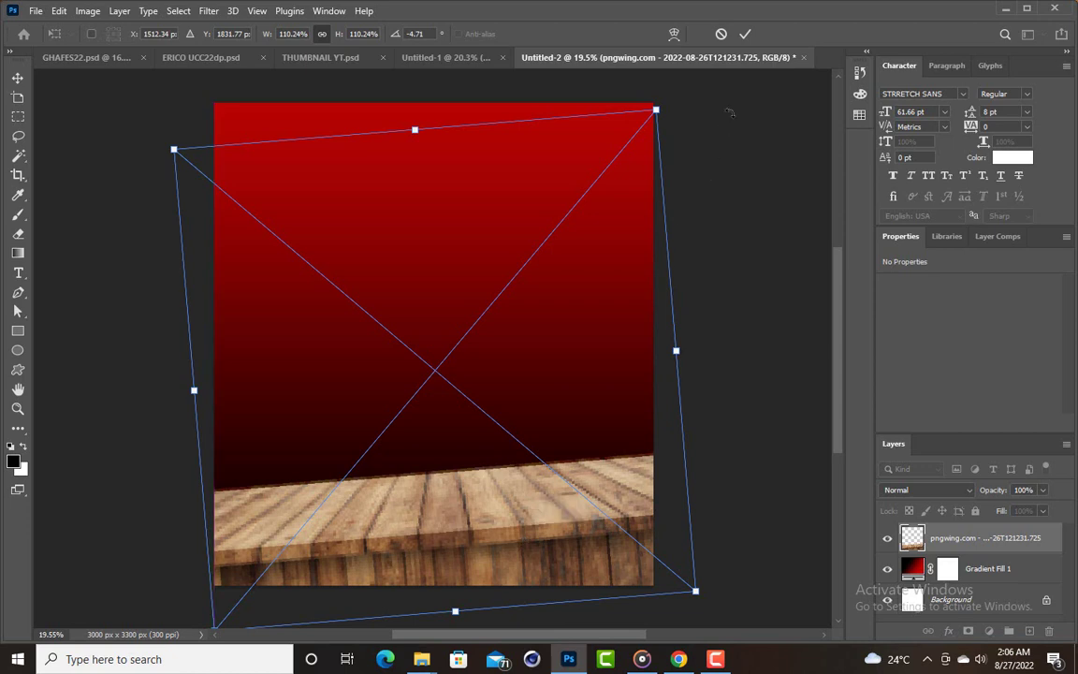
left_click(745, 33)
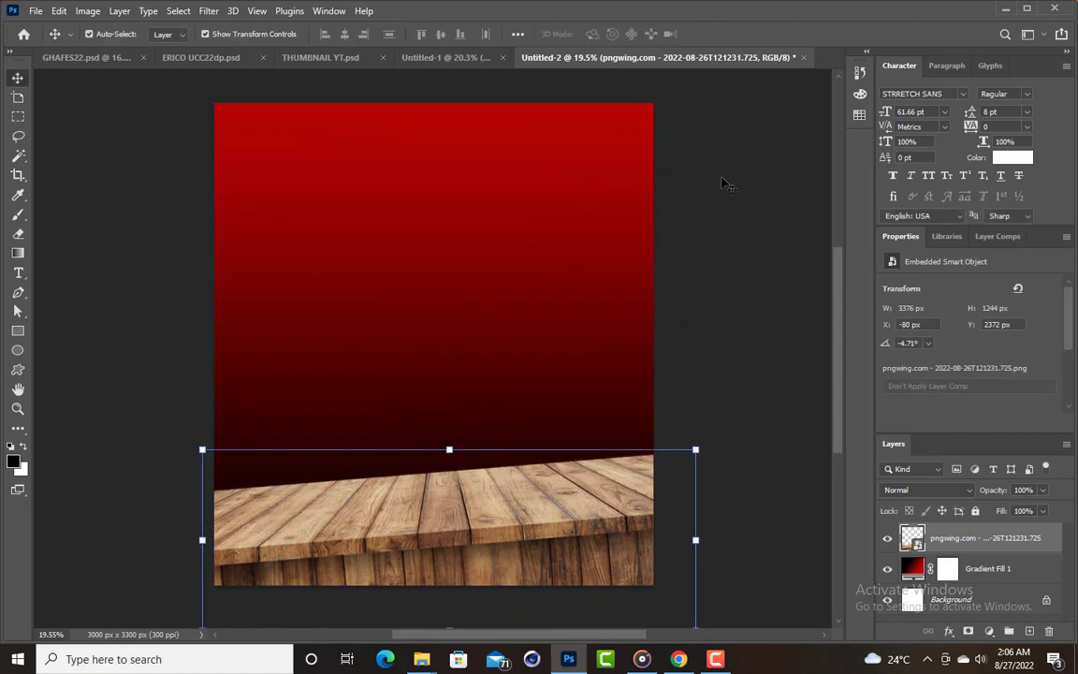
left_click(506, 505)
left_click(667, 267)
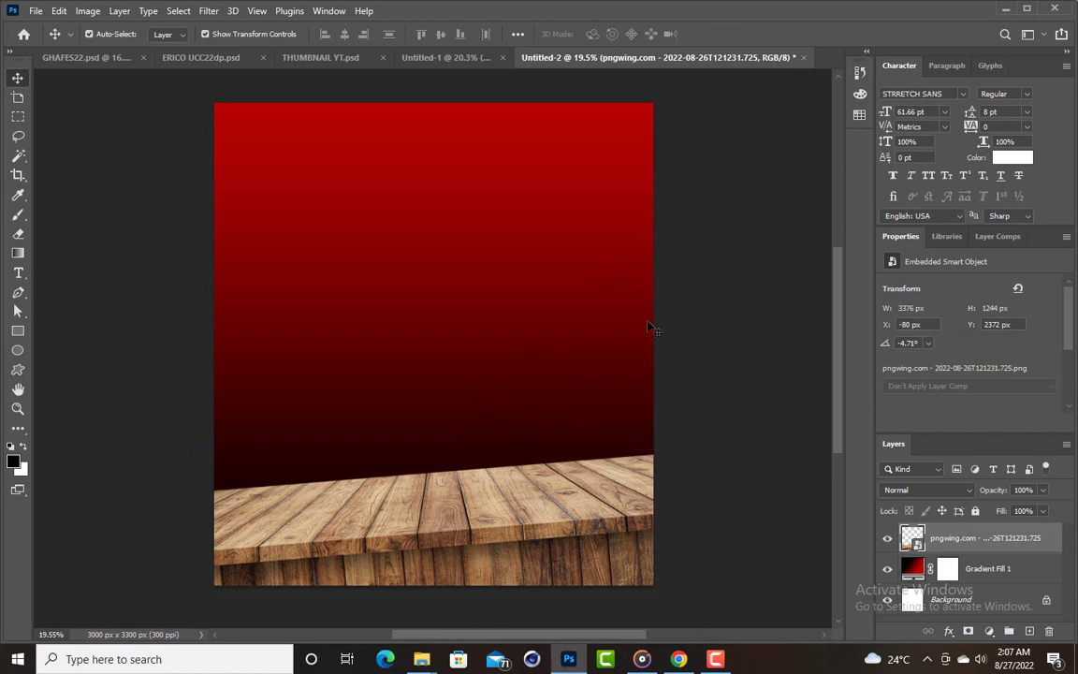
Apply Levels to the wooden table with black input 19 and midtones 0.93, and slightly lower the white input
left_click(534, 498)
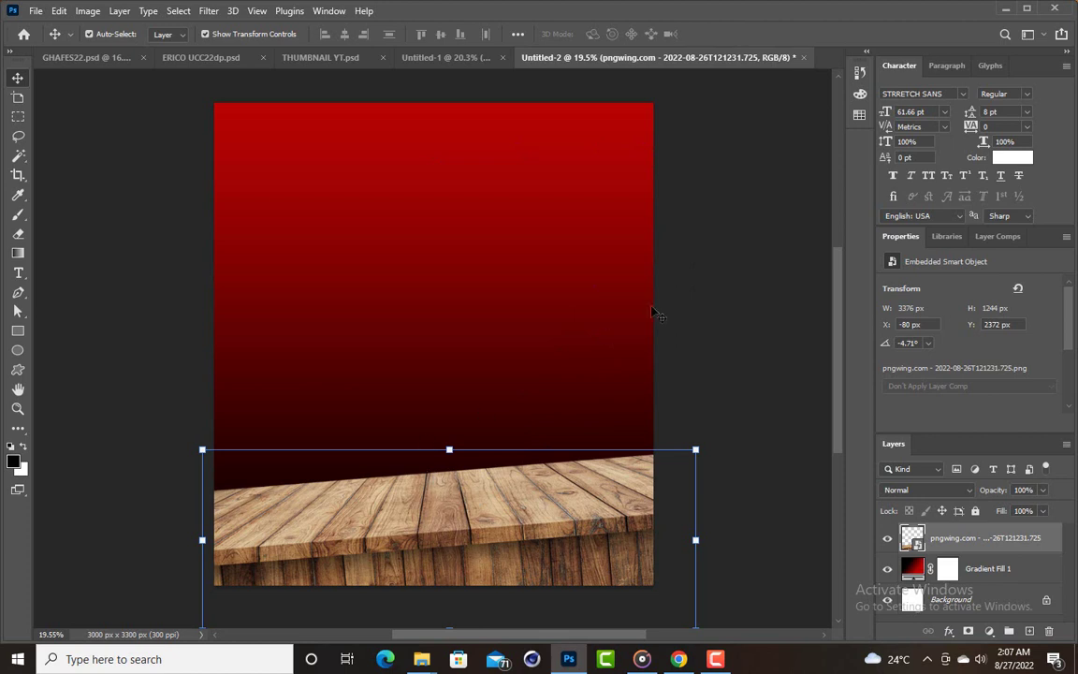
scroll(681, 288, "down", 1)
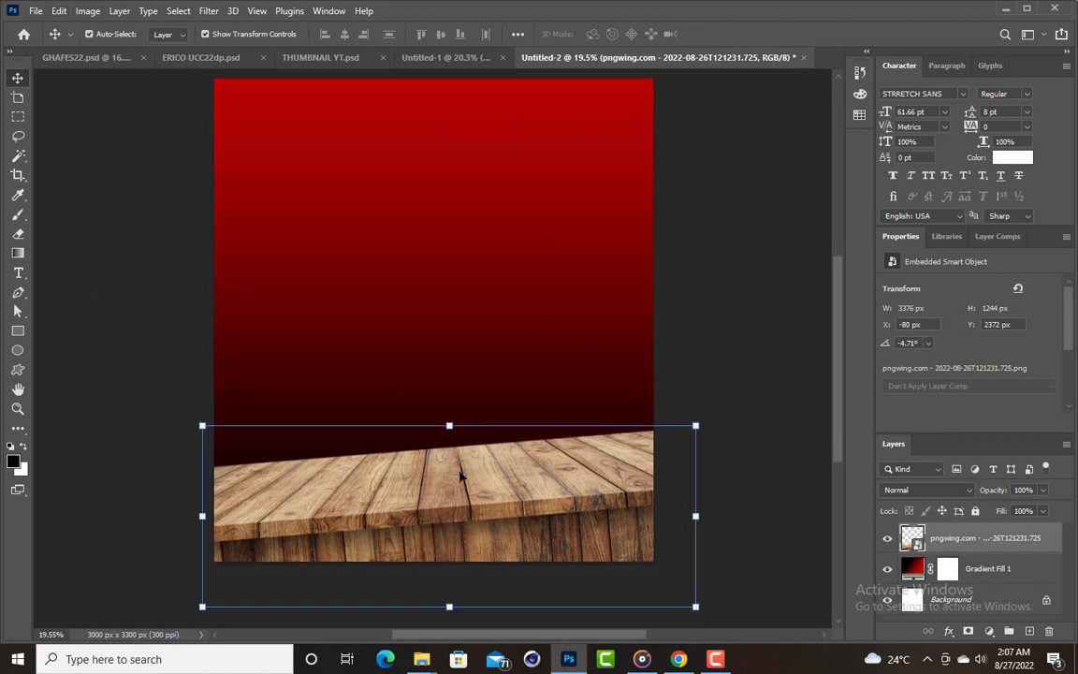
scroll(299, 365, "up", 1)
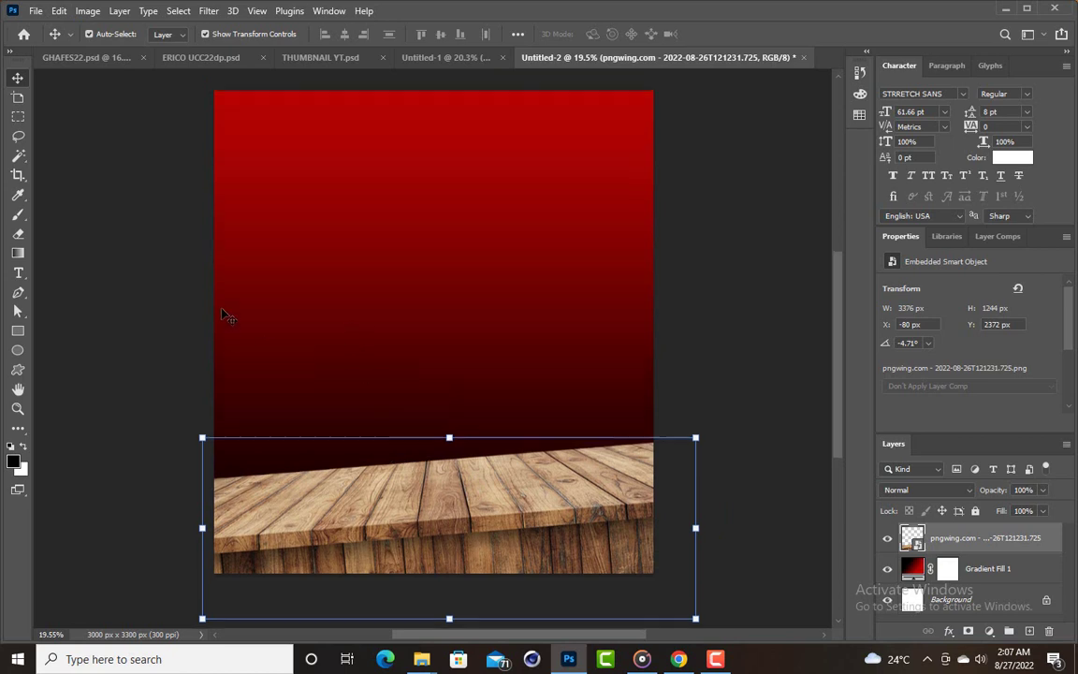
left_click(88, 11)
mouse_move(109, 49)
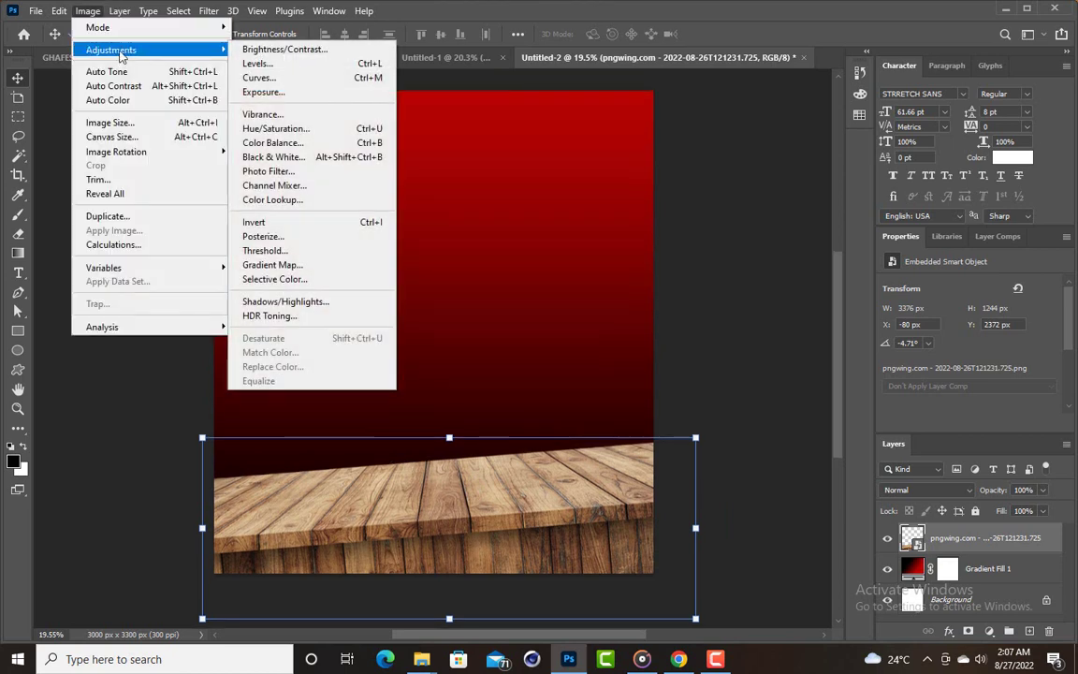
left_click(289, 65)
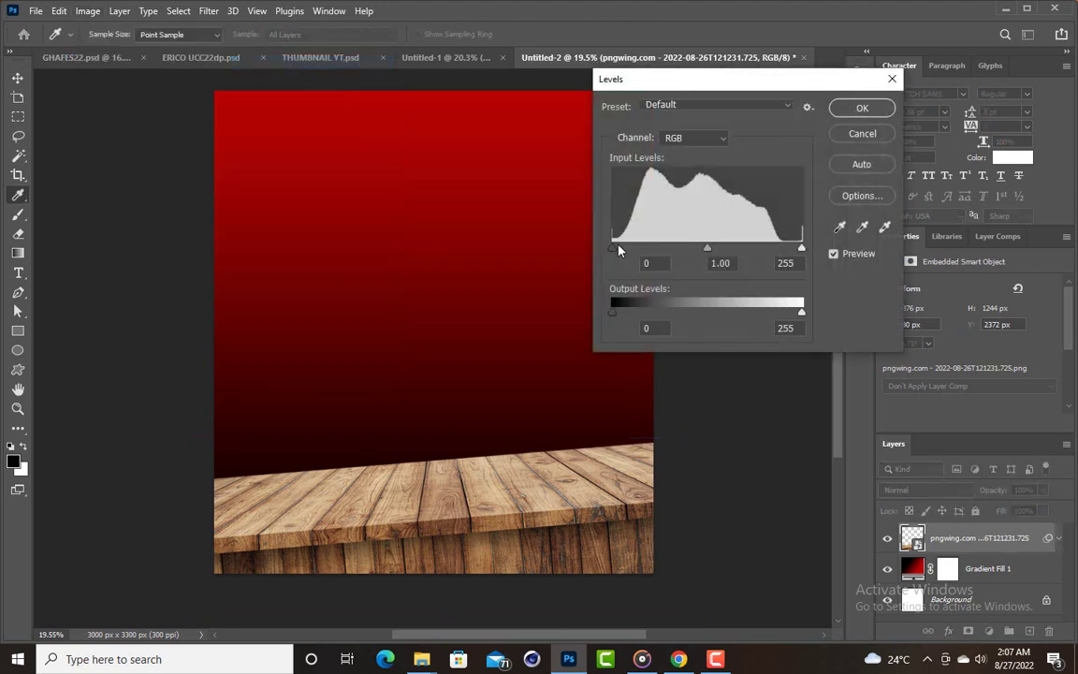
mouse_move(614, 251)
left_mouse_down()
mouse_move(627, 251)
mouse_move(599, 258)
mouse_move(624, 251)
left_mouse_up()
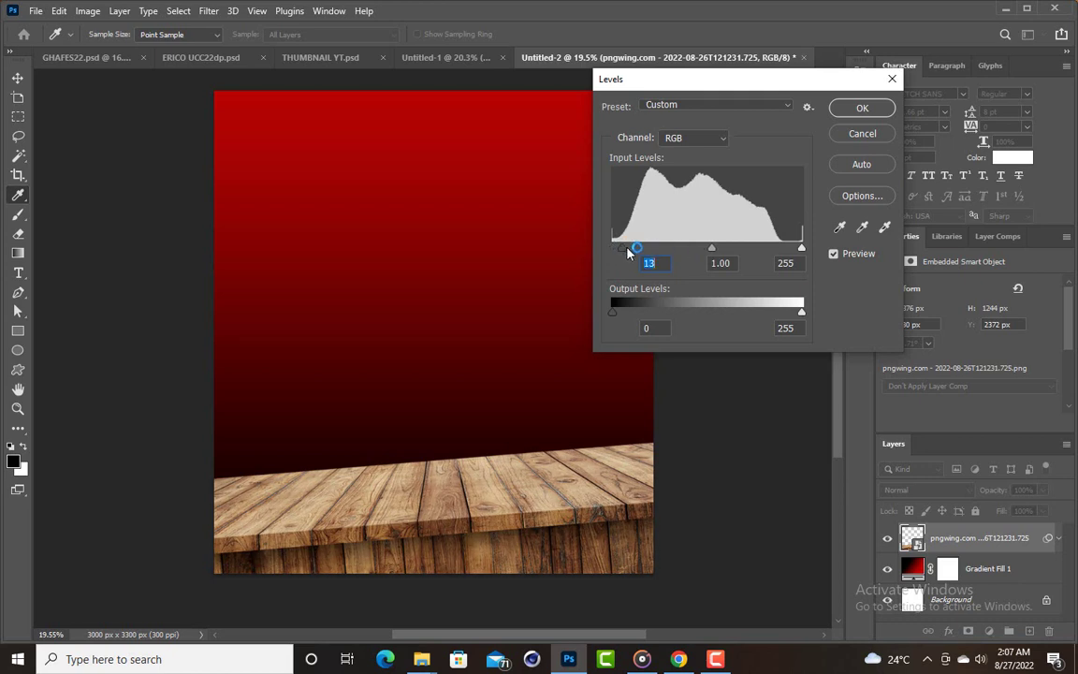
left_click_drag(628, 253, 629, 252)
left_click_drag(716, 250, 721, 250)
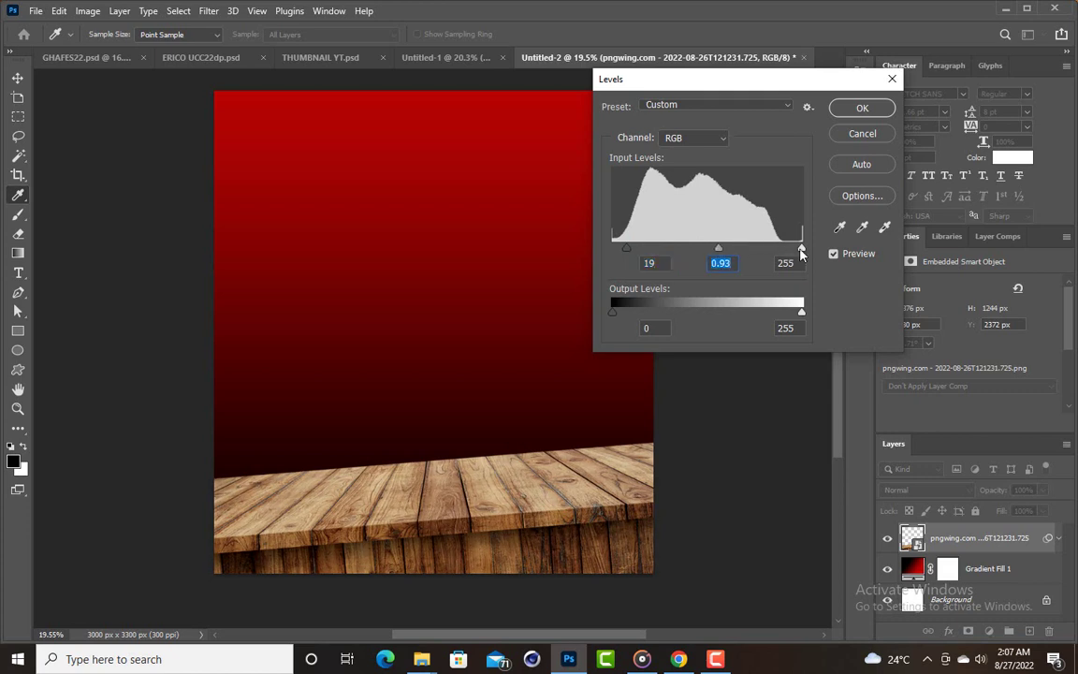
left_click_drag(801, 251, 797, 254)
left_click(797, 251)
left_click(863, 109)
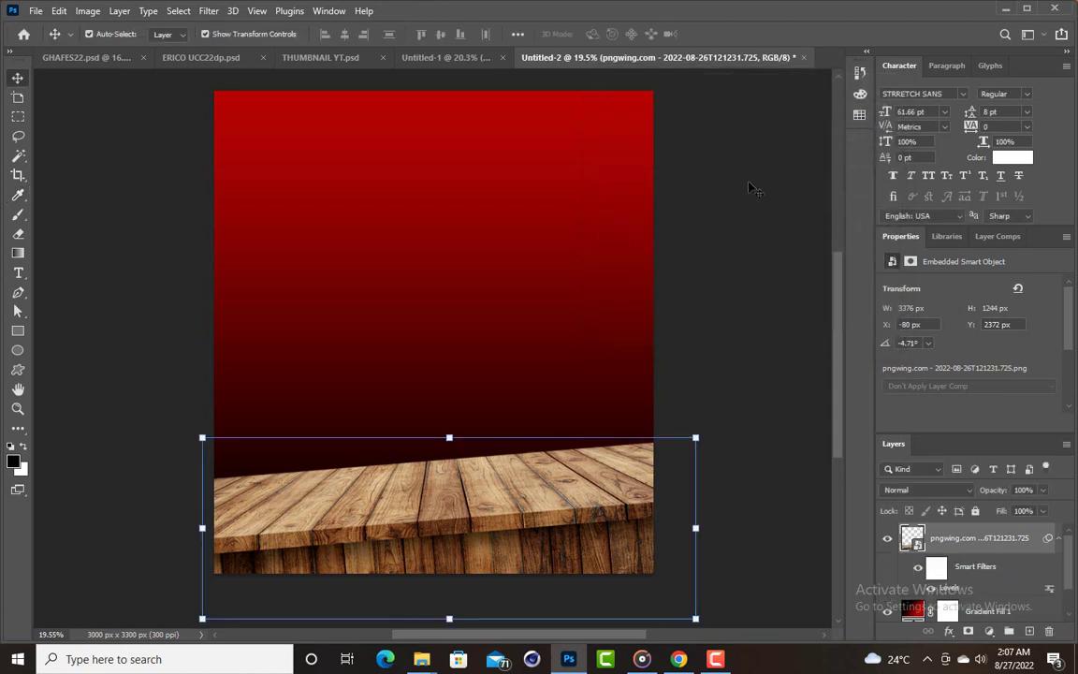
left_click(754, 189)
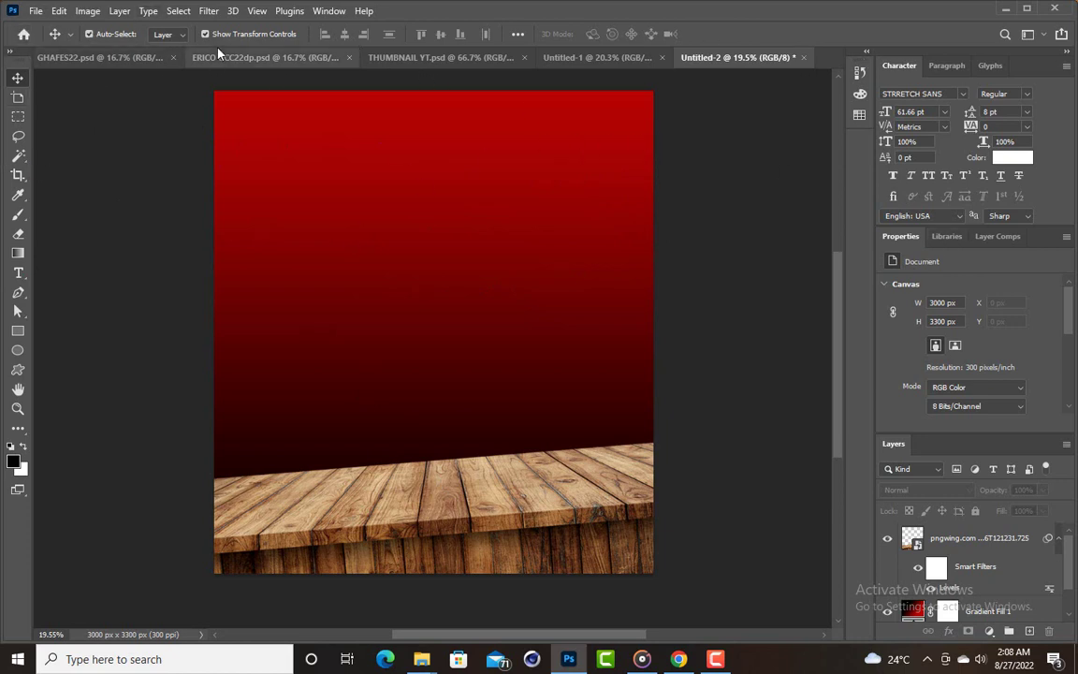
Add the horizontal text PIZZA in white Choplin Black at 61.66 pt on the upper red background
left_click(20, 273)
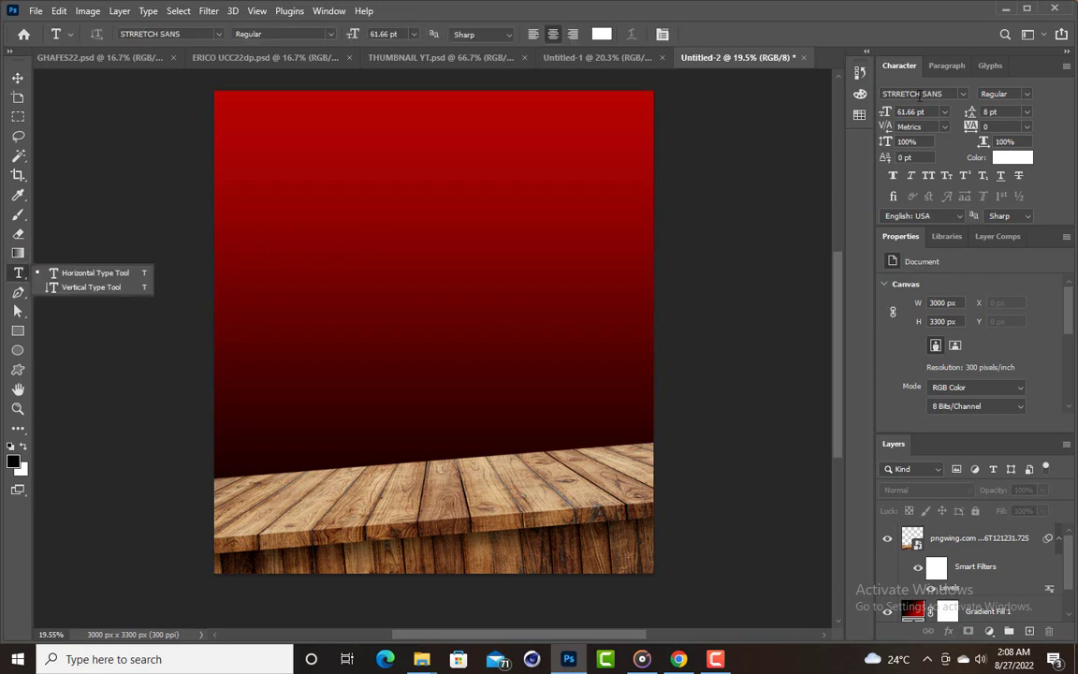
left_click(963, 95)
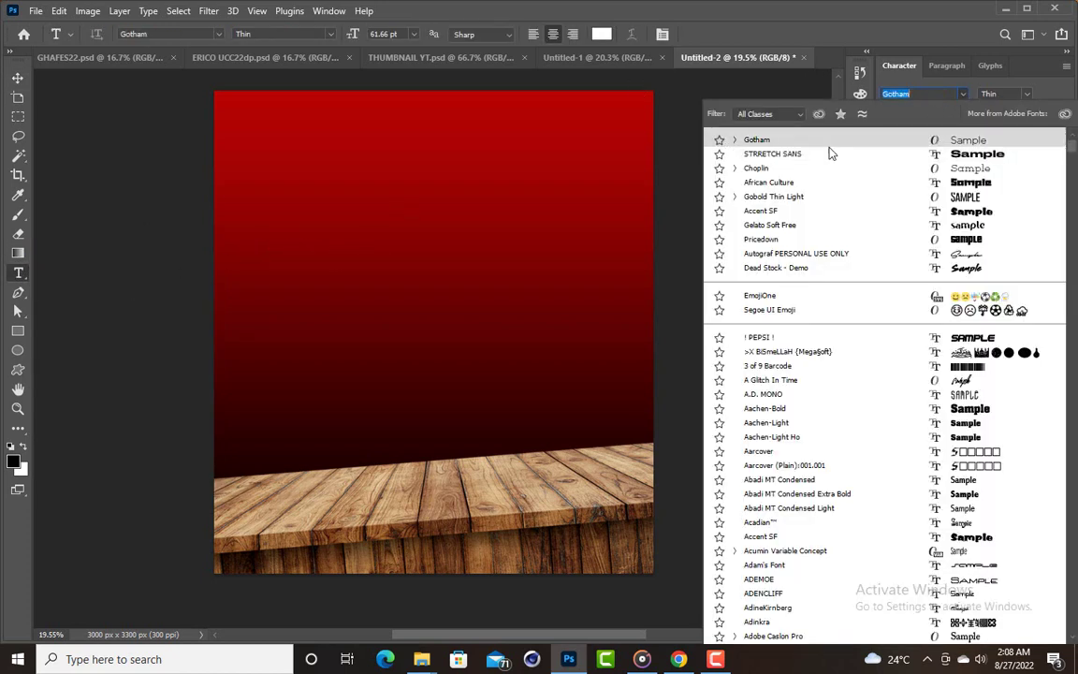
left_click(763, 169)
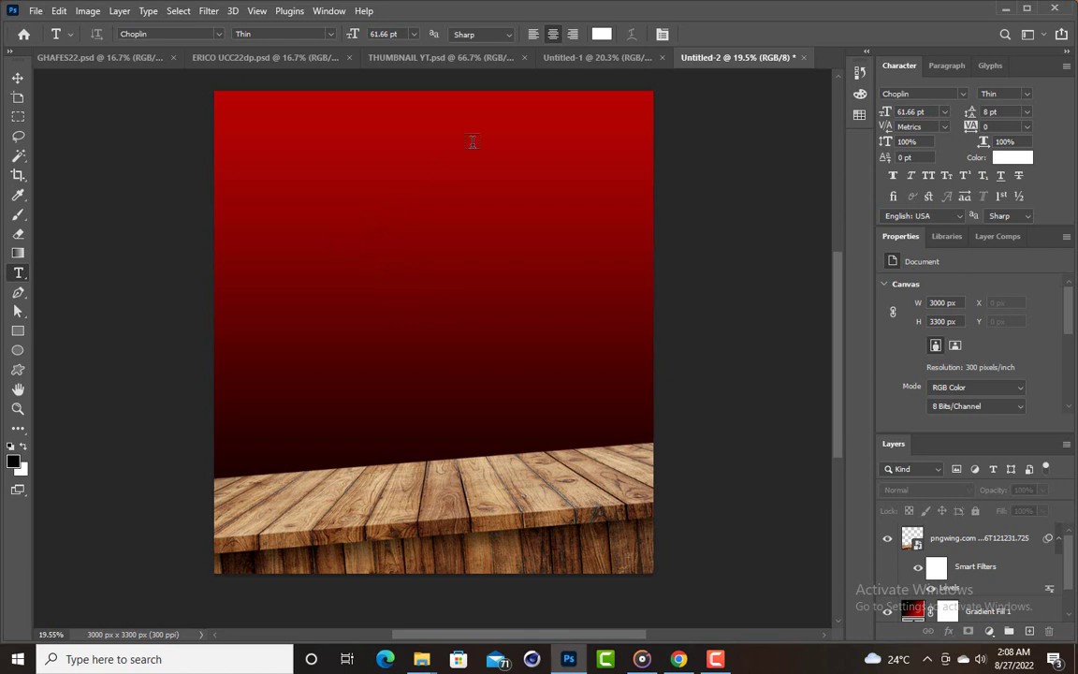
left_click(352, 236)
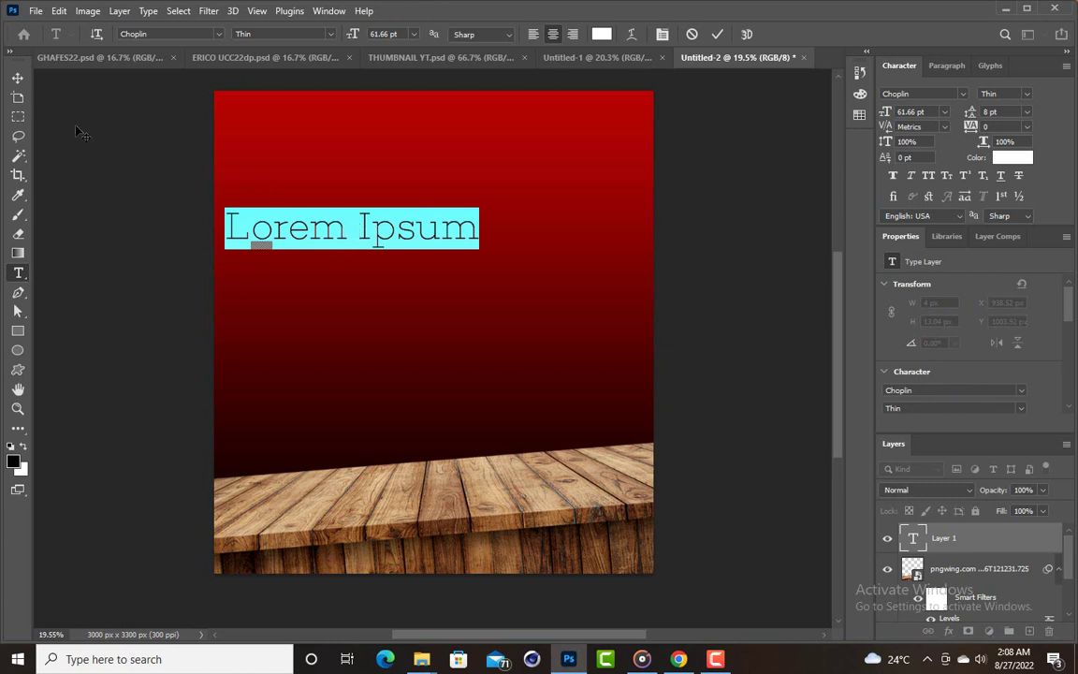
left_click(1028, 94)
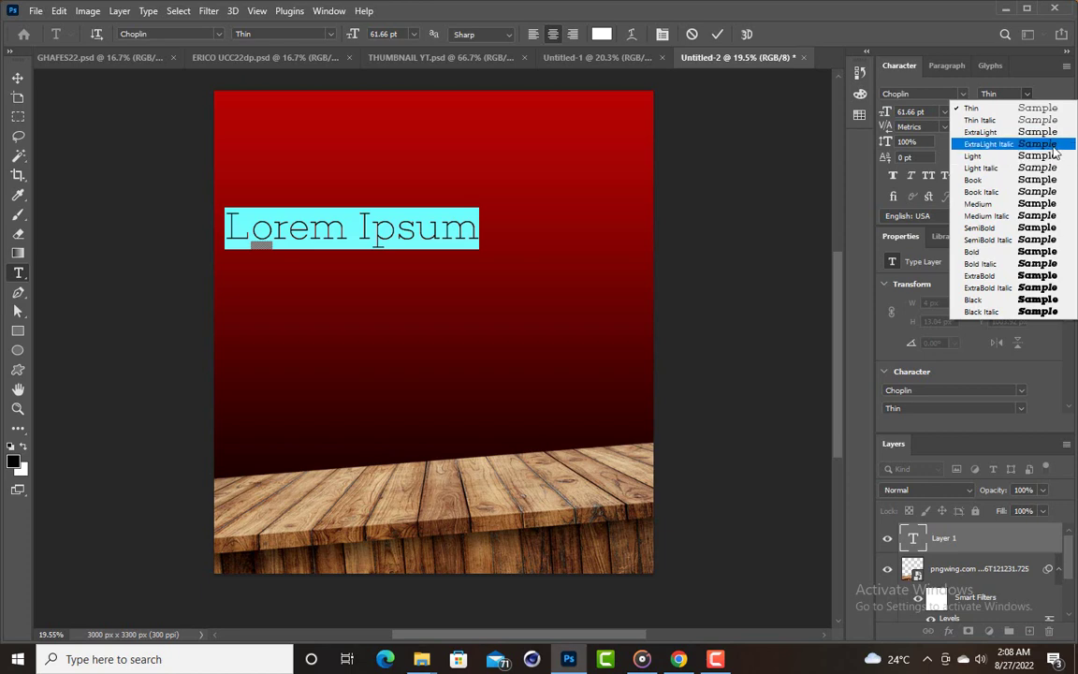
left_click(1037, 301)
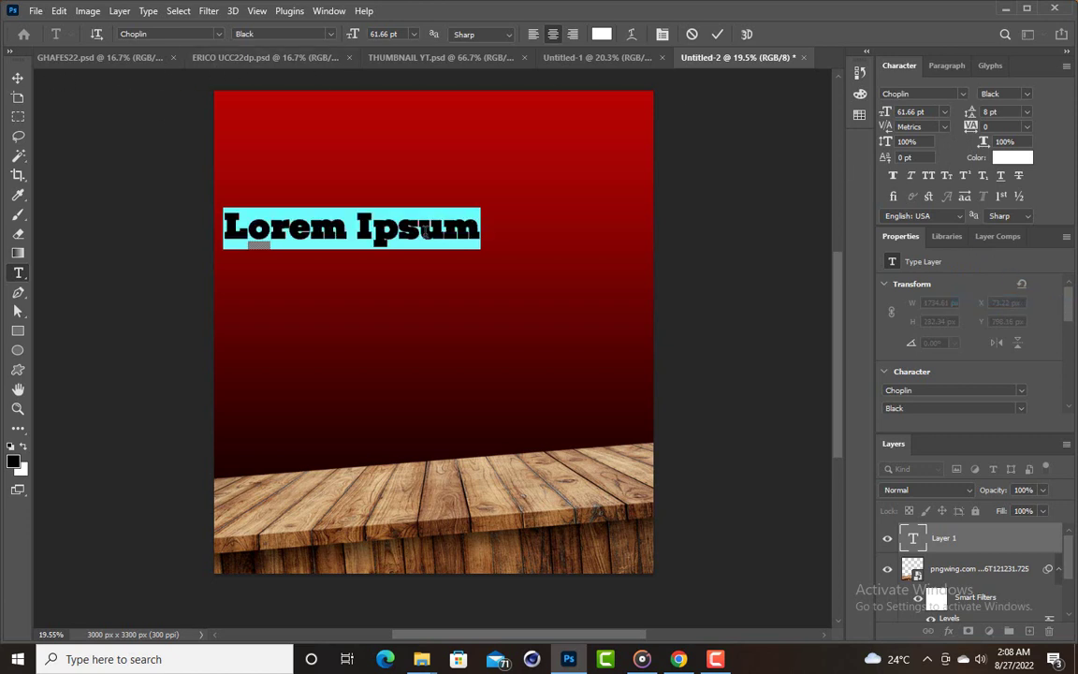
type("pi")
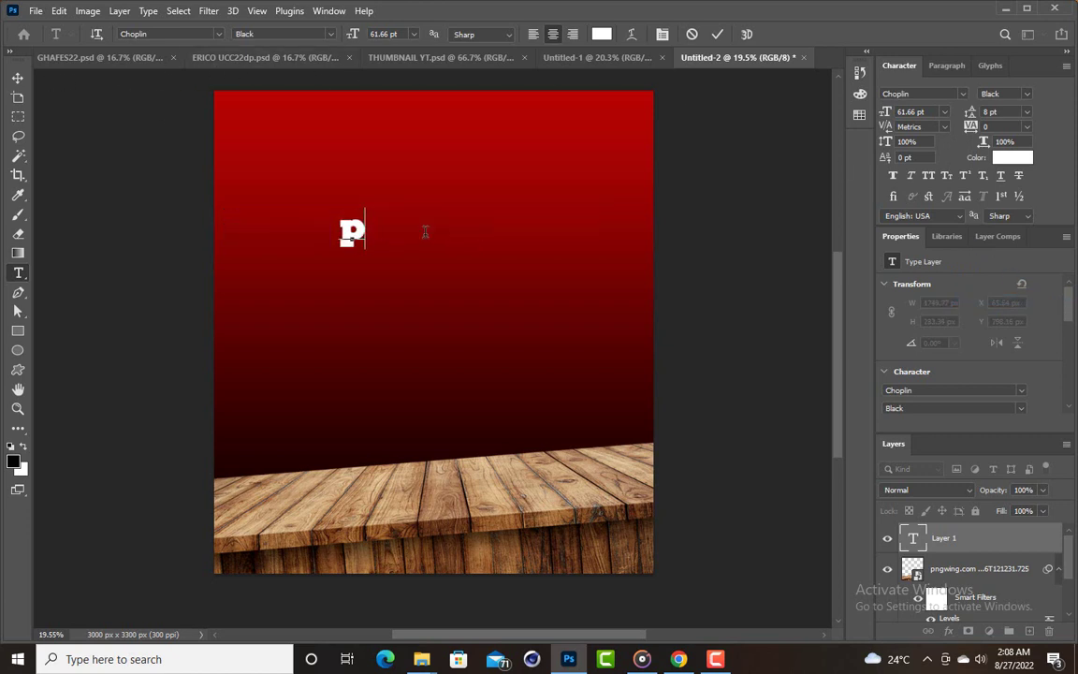
key("BackSpace")
key("BackSpace")
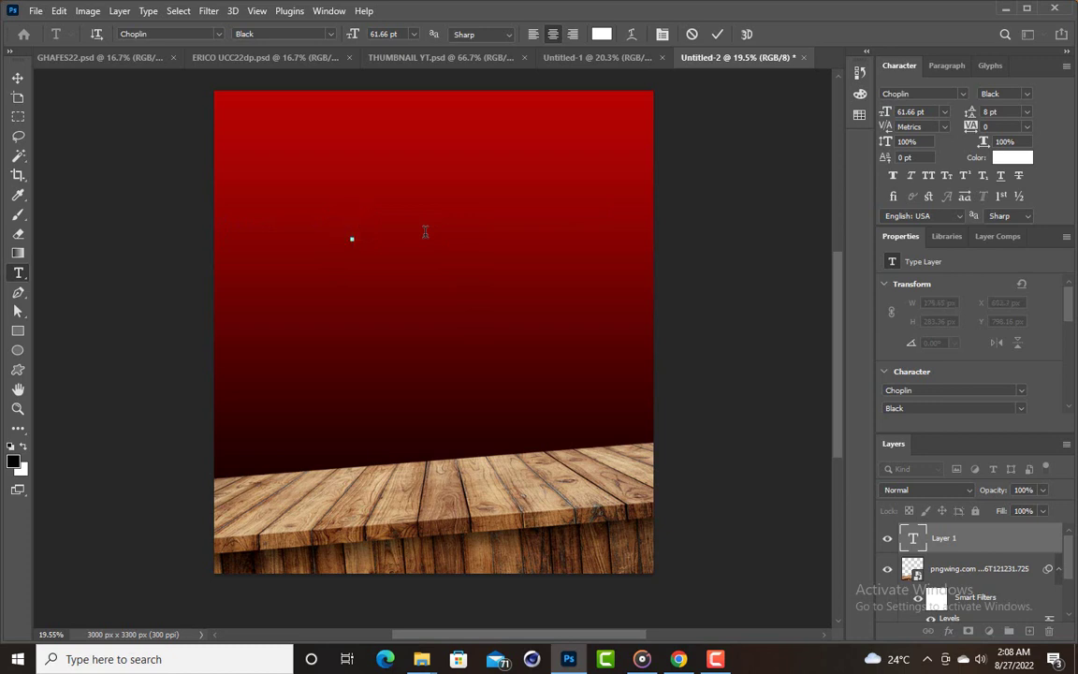
type("PI")
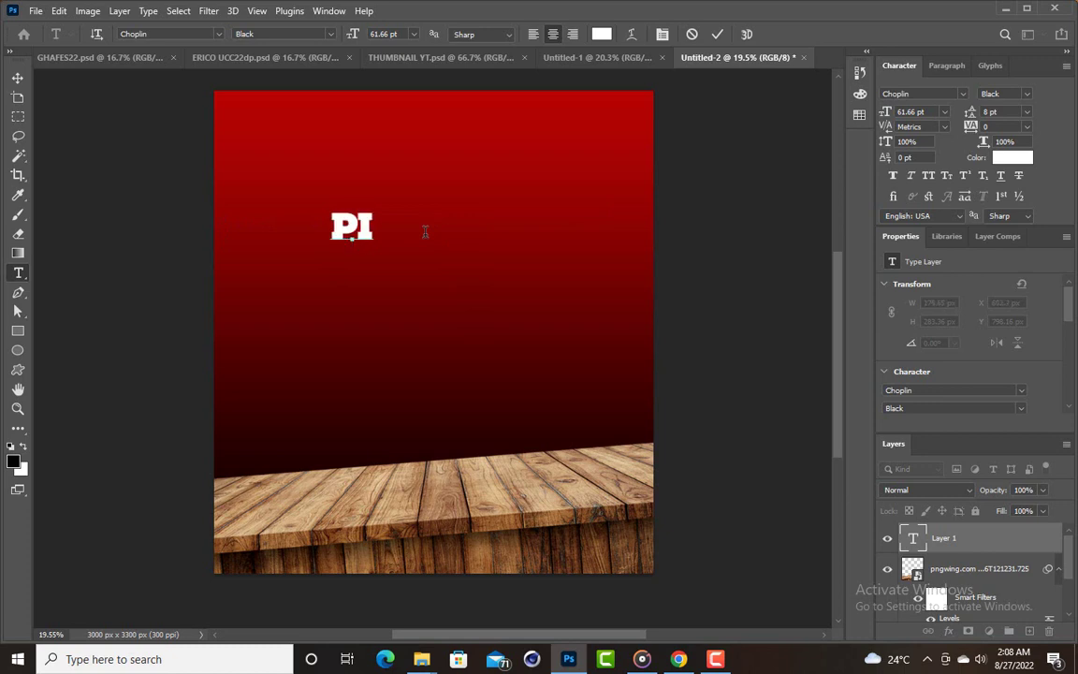
type("ZZA")
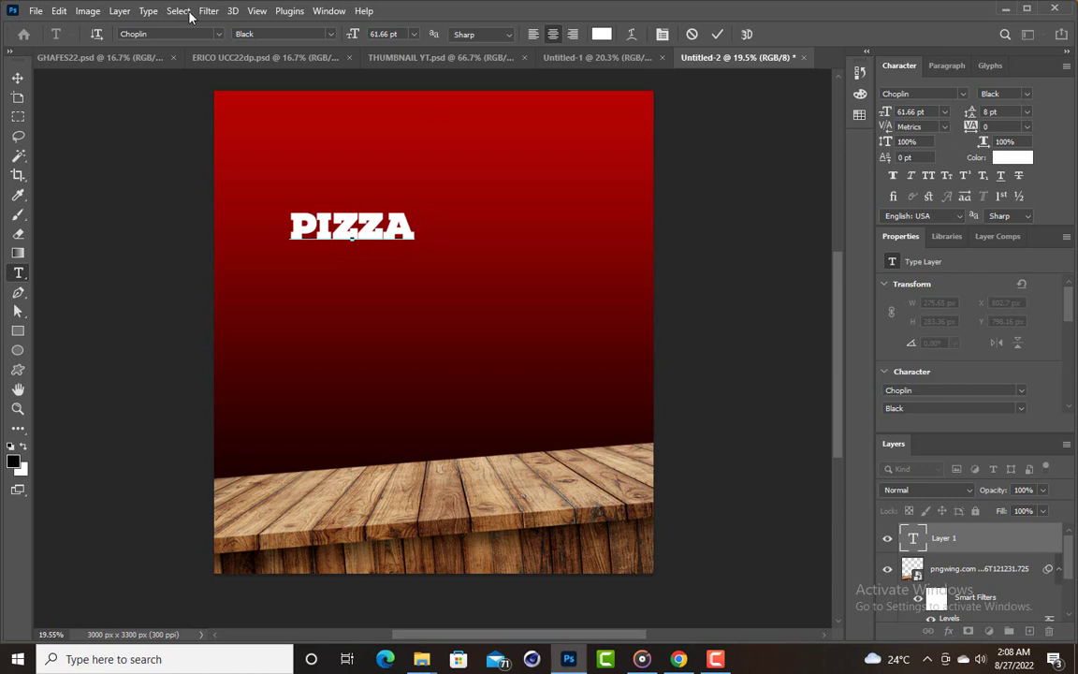
key("ctrl+Return")
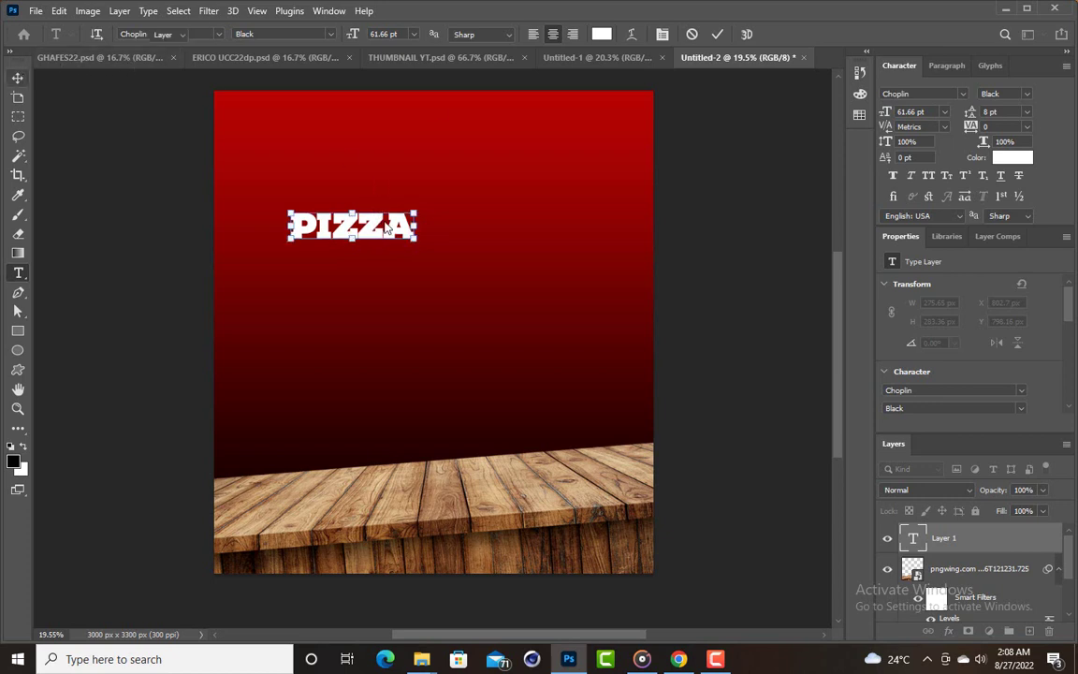
Scale the PIZZA text to about 380% and centre it horizontally across the canvas
left_click_drag(372, 215, 432, 383)
key("ctrl+Return")
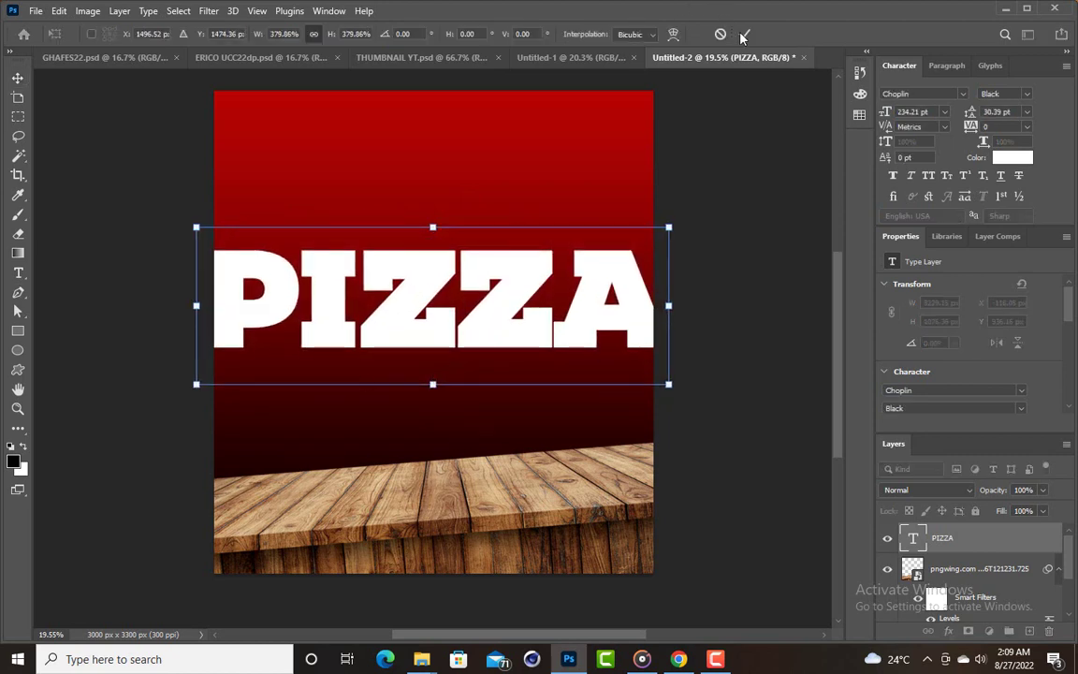
left_click(744, 35)
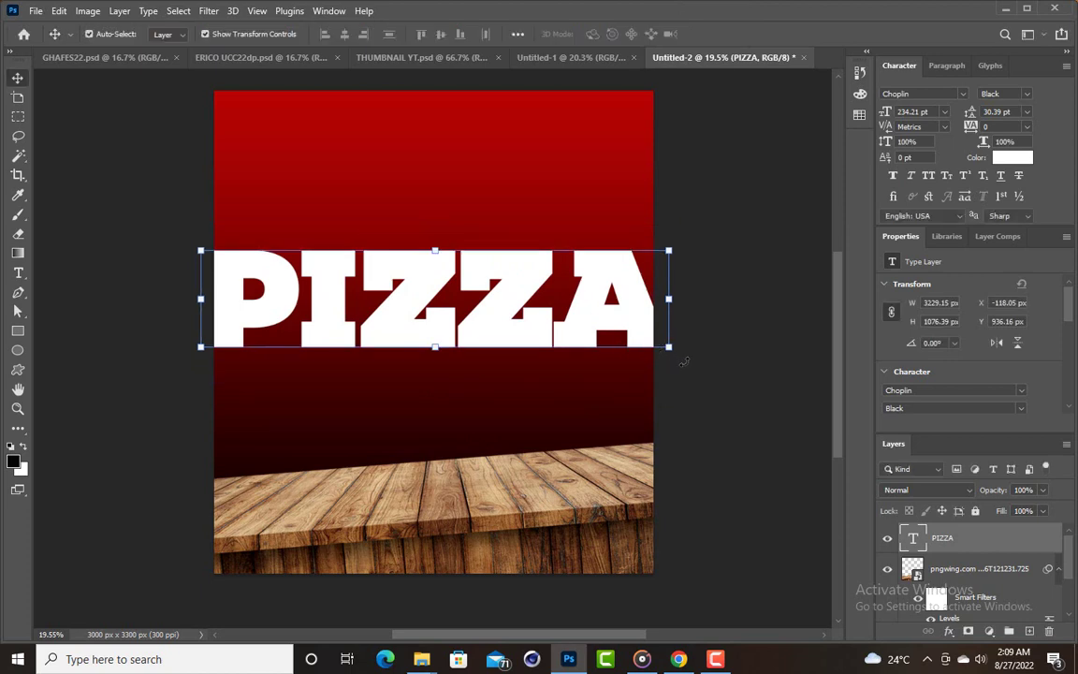
Rotate the PIZZA text to about -5.04°, enlarge it to about 114%, and move it down towards the table
left_click_drag(684, 361, 608, 317)
mouse_move(423, 279)
left_mouse_down()
mouse_move(425, 248)
mouse_move(422, 259)
left_mouse_up()
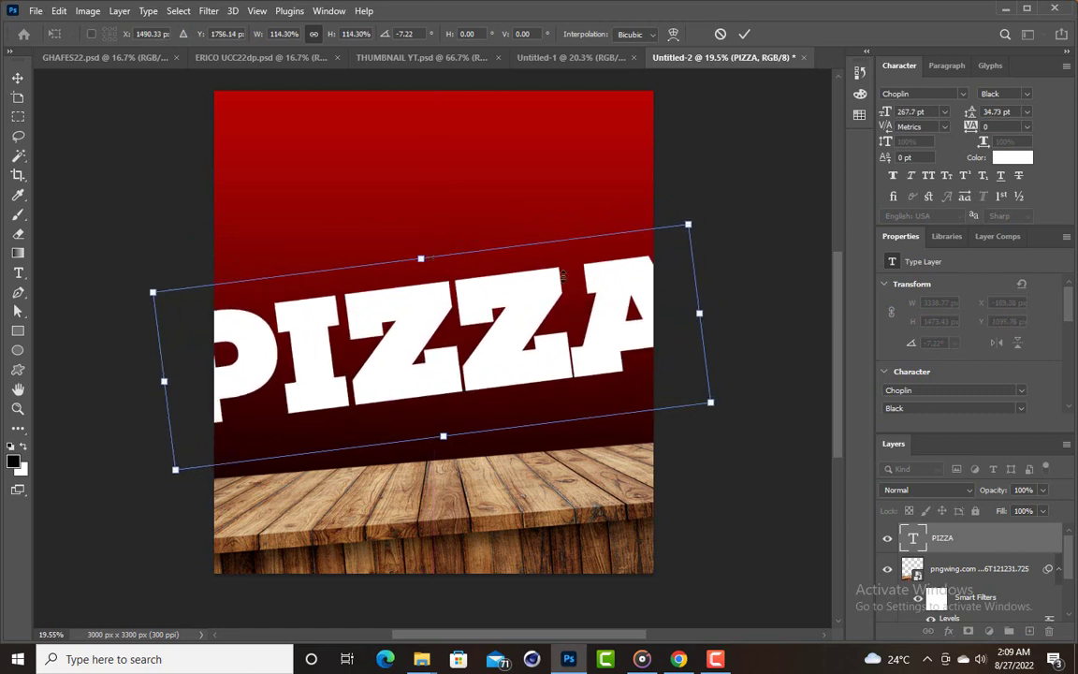
left_click_drag(713, 226, 722, 234)
left_click_drag(547, 307, 548, 313)
key("Return")
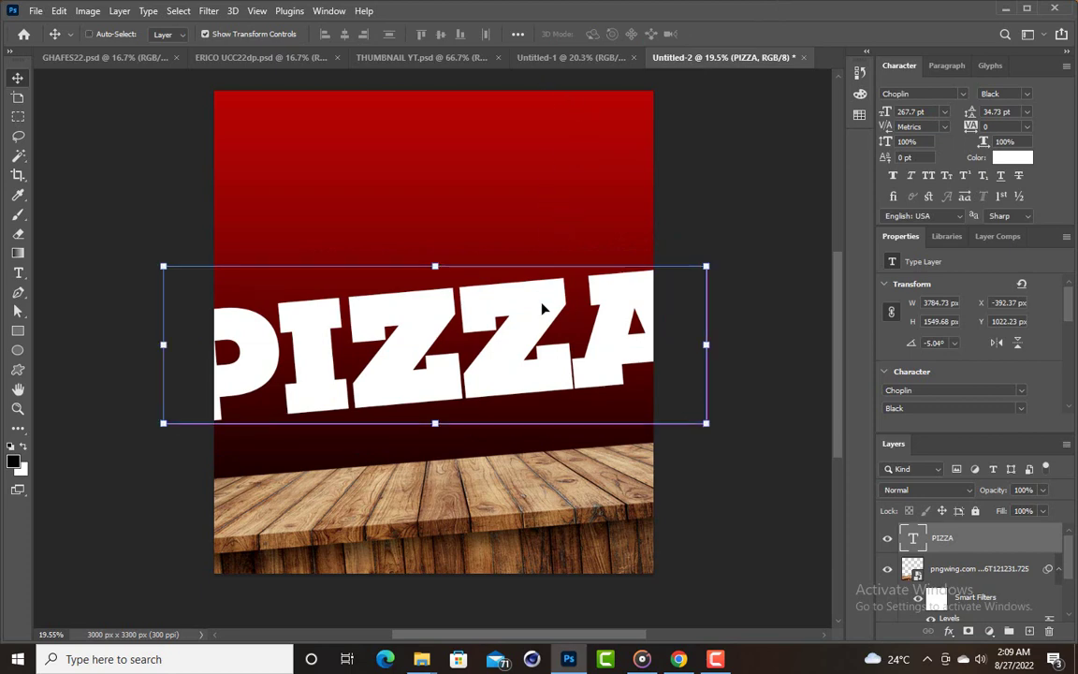
Duplicate the PIZZA text directly above the original and change the copy's wording to GREAT
key("ctrl+j")
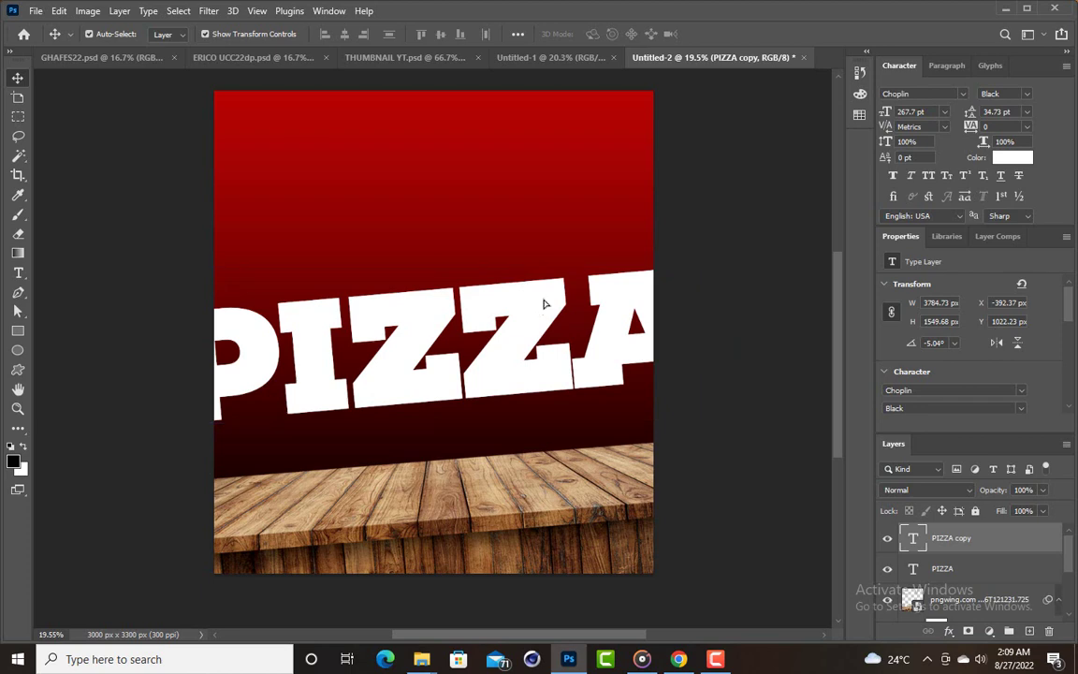
left_click_drag(544, 299, 547, 187)
double_click(546, 190)
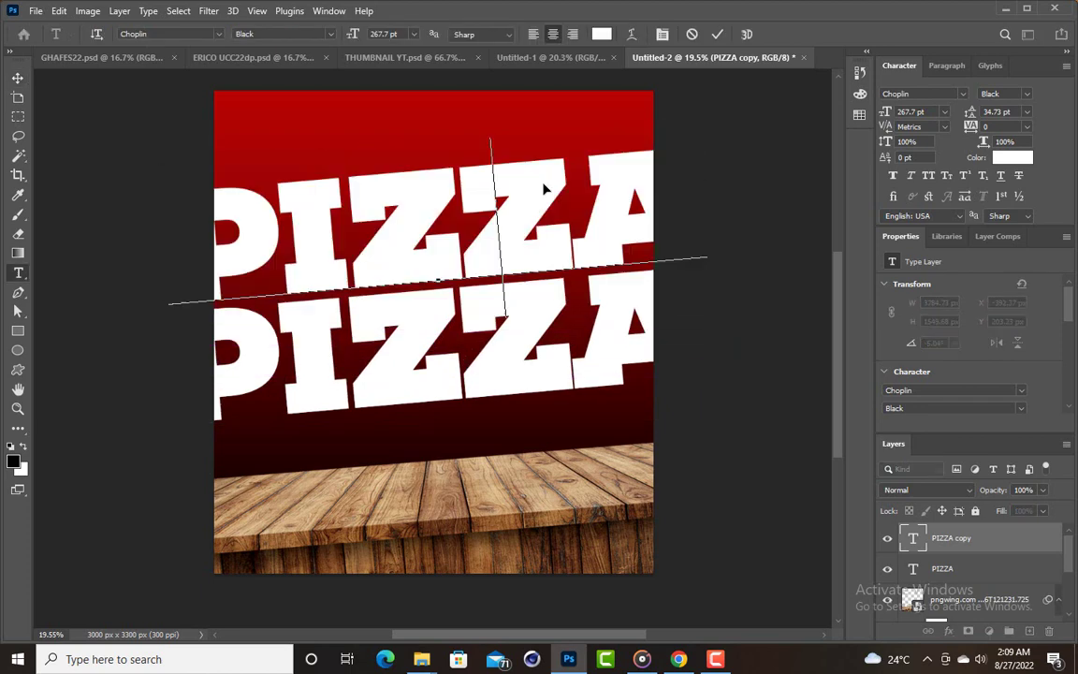
type("GREAT")
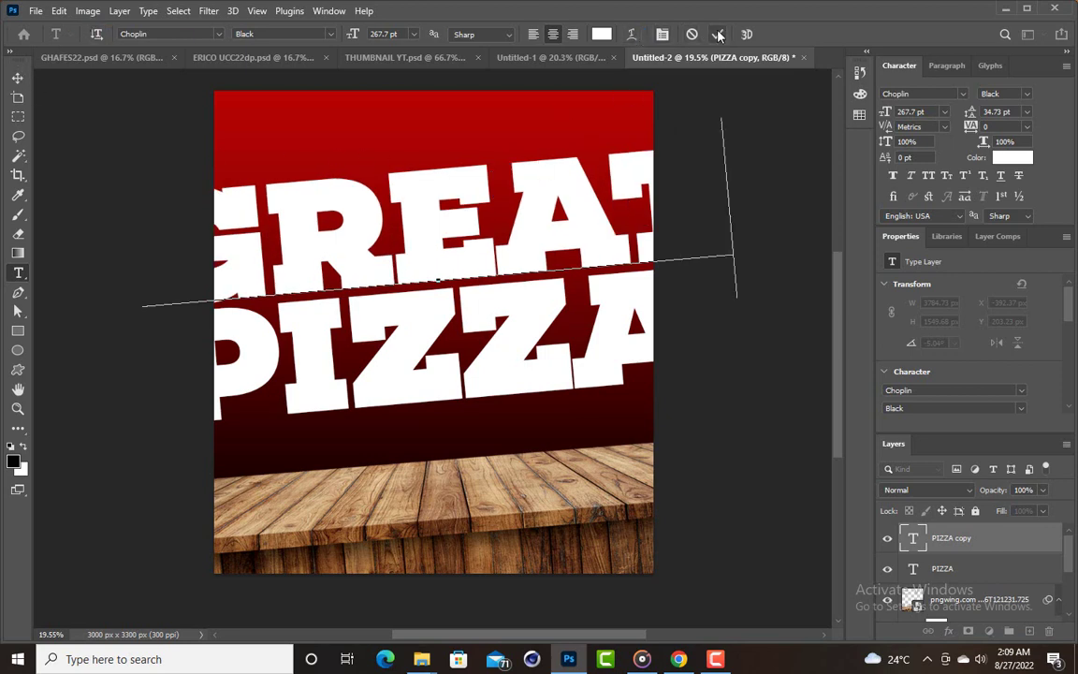
key("ctrl+Return")
key("v")
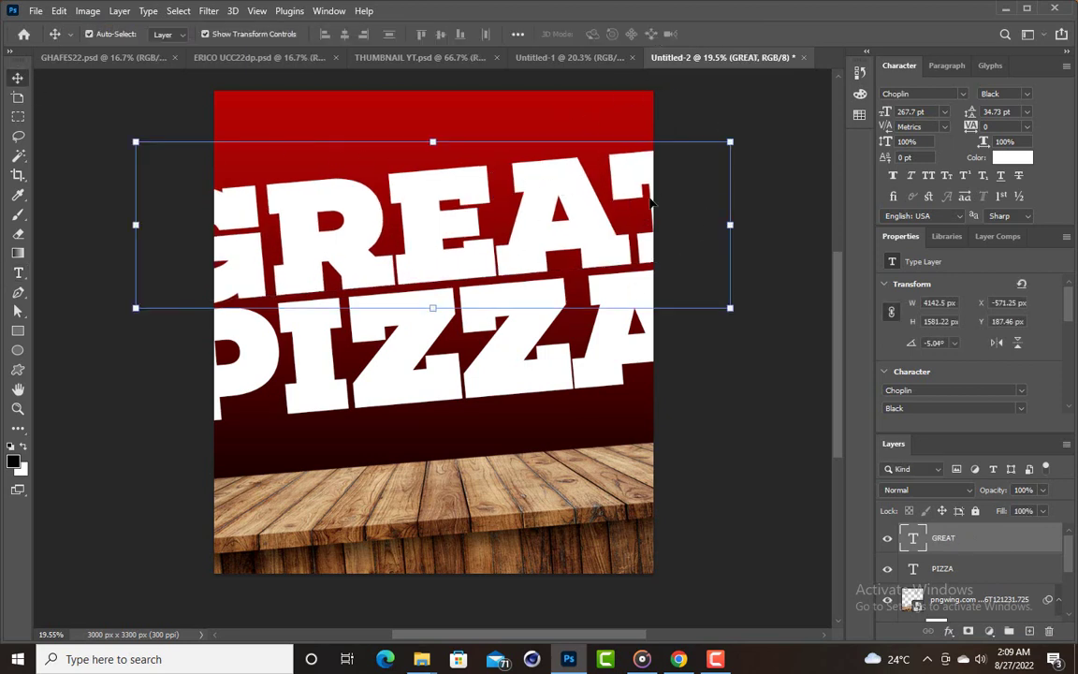
left_click(770, 187)
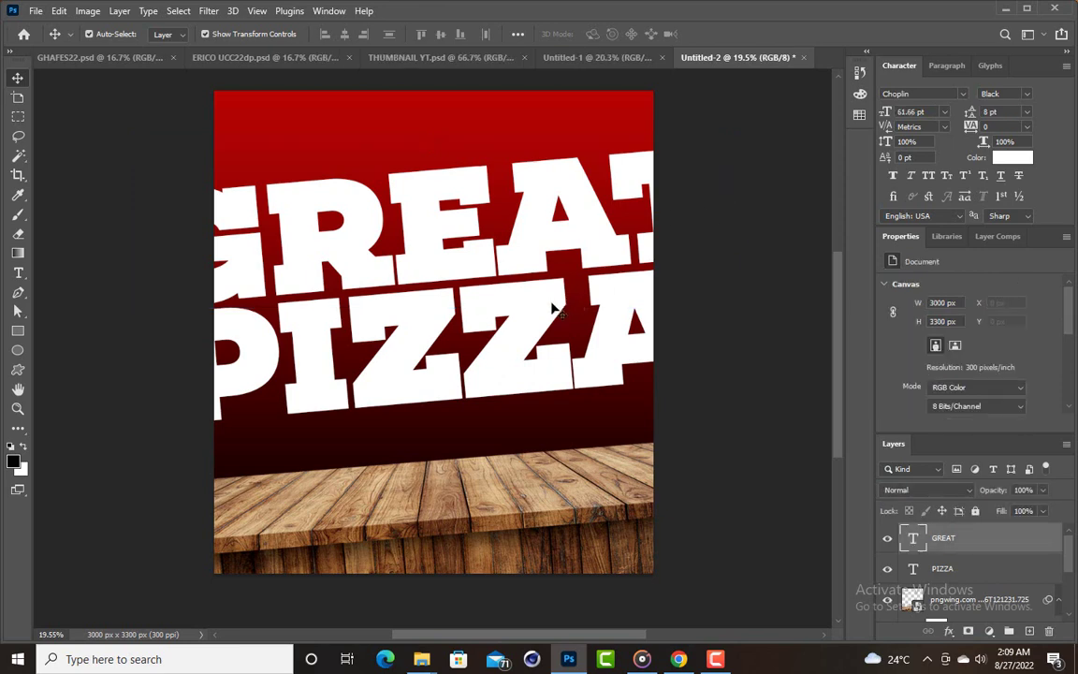
Move the PIZZA text slightly down to widen the gap below GREAT
left_click_drag(556, 308, 553, 314)
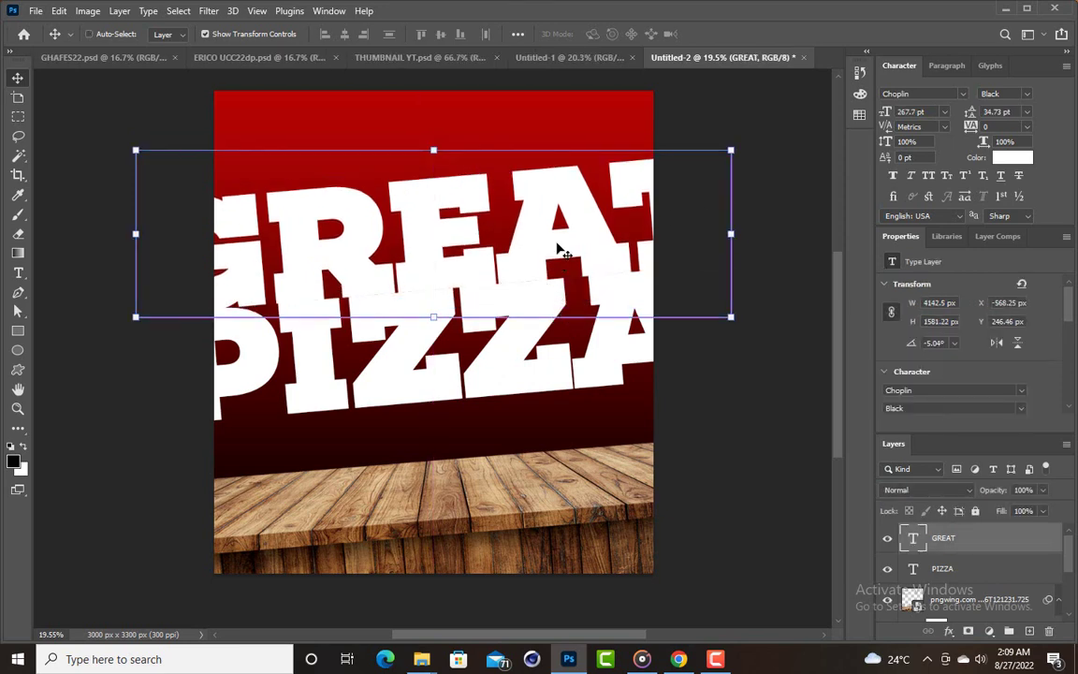
left_click(741, 262)
left_click(551, 366)
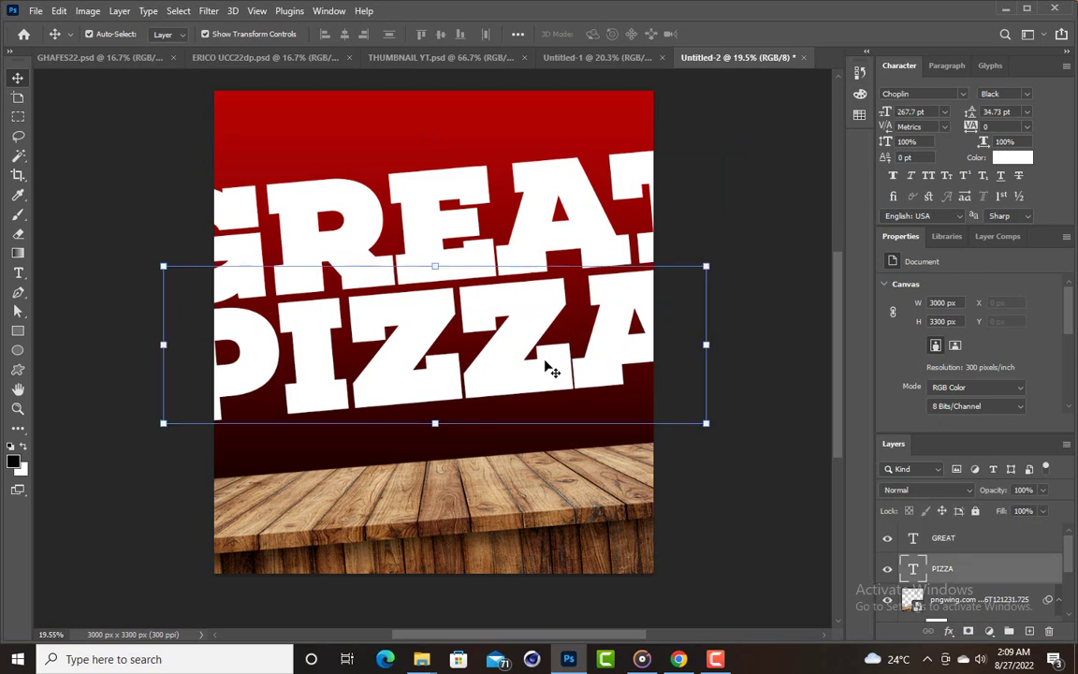
left_click_drag(551, 366, 550, 381)
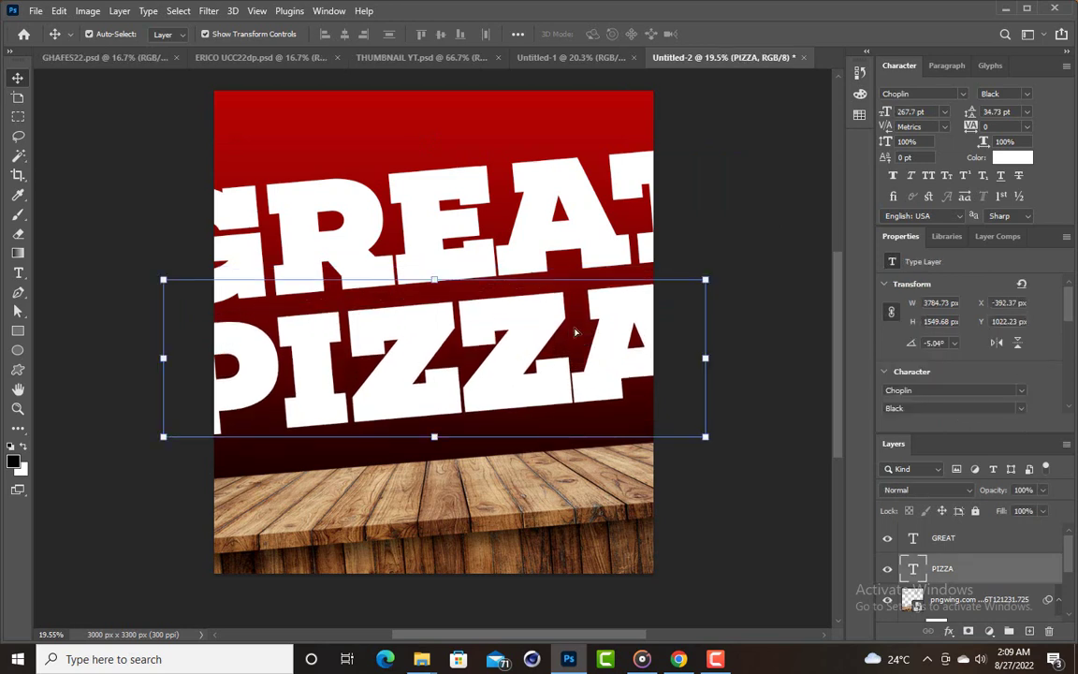
Change the font of the GREAT text to STRRETCH SANS Regular
left_click(588, 234)
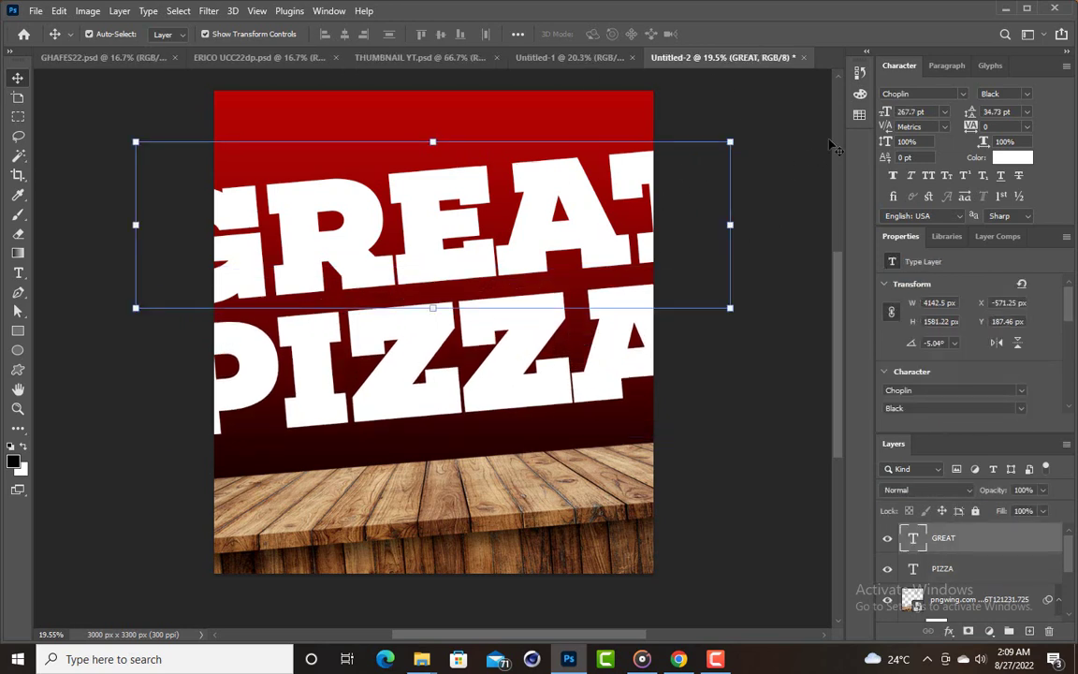
left_click(963, 94)
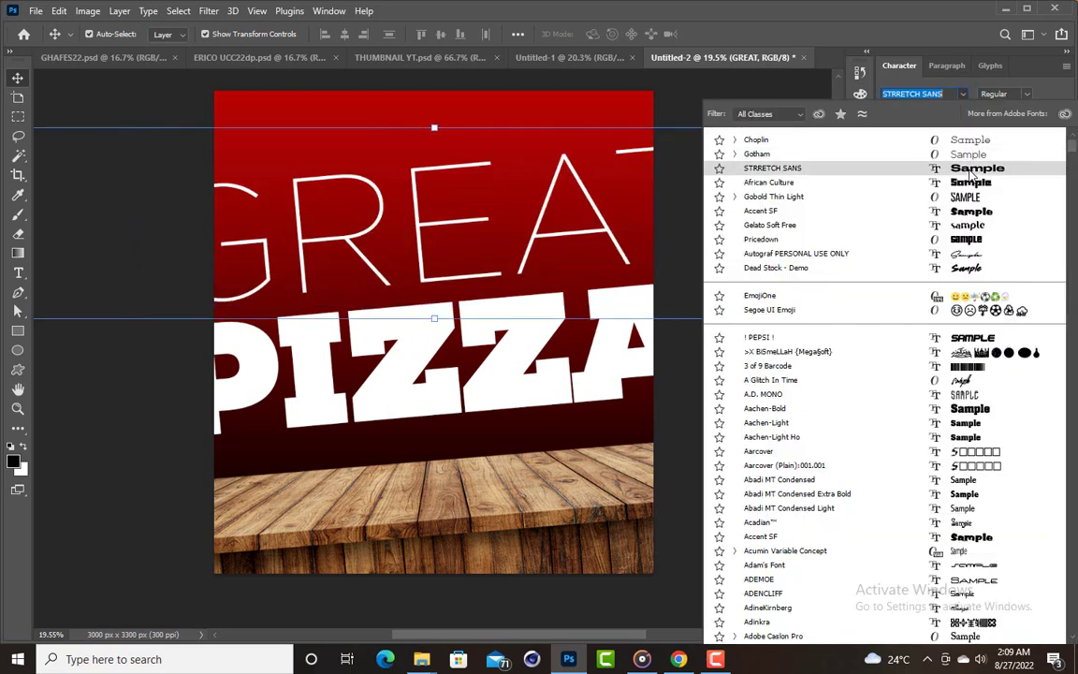
left_click(972, 169)
Scale the GREAT text down to about 67% so that it sits just above PIZZA
left_click(433, 128)
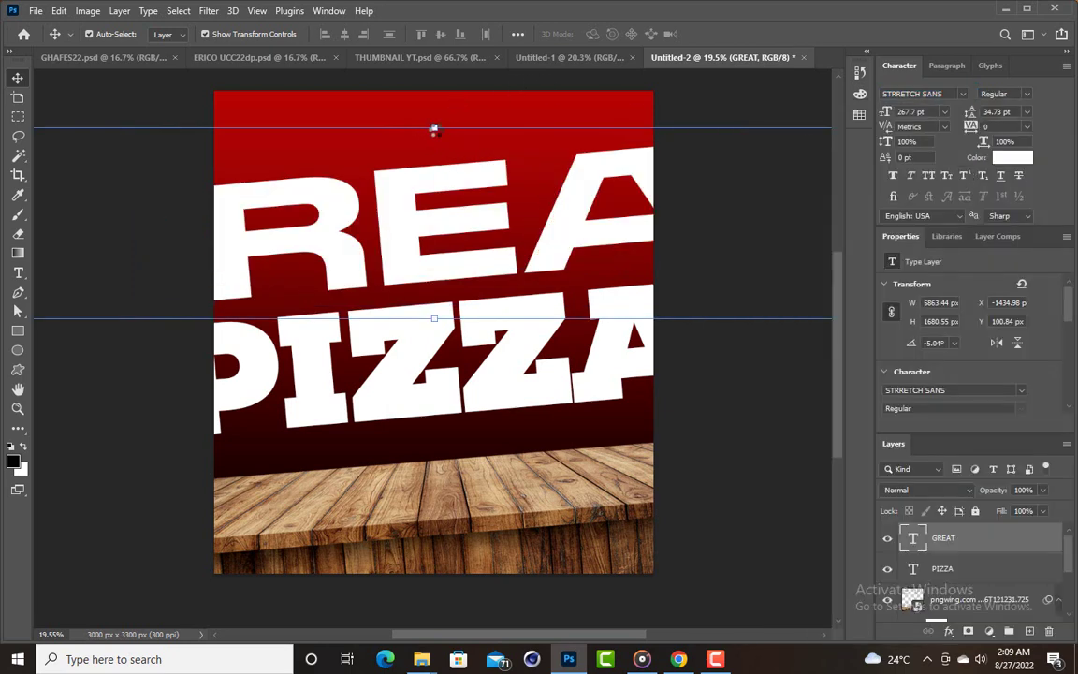
left_click_drag(433, 127, 434, 165)
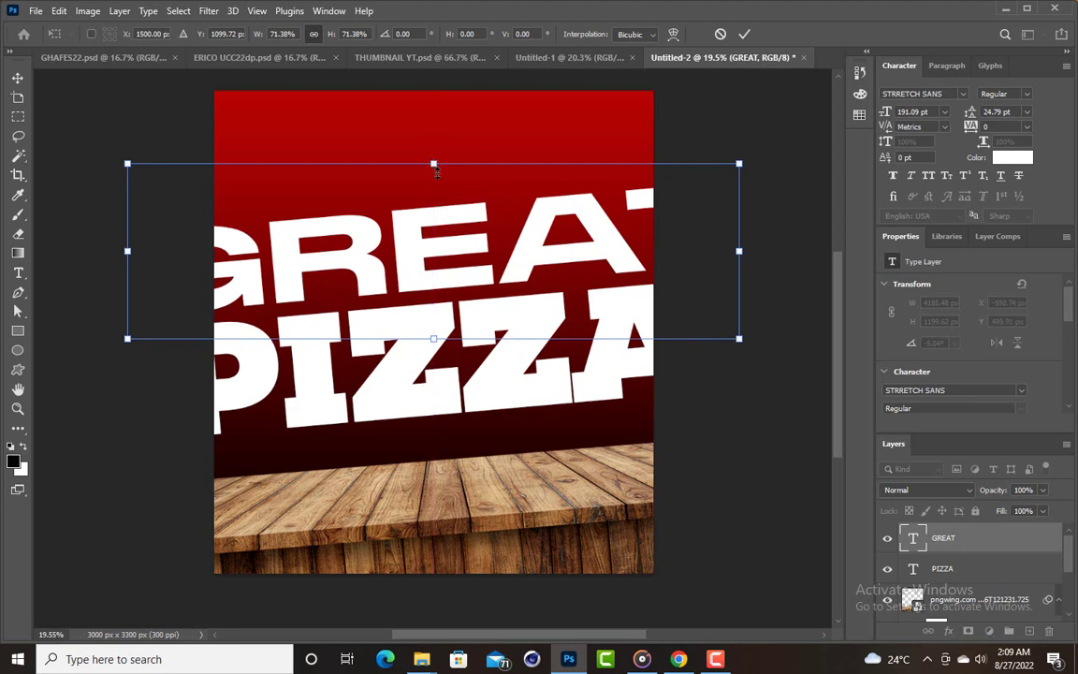
left_click_drag(434, 167, 434, 174)
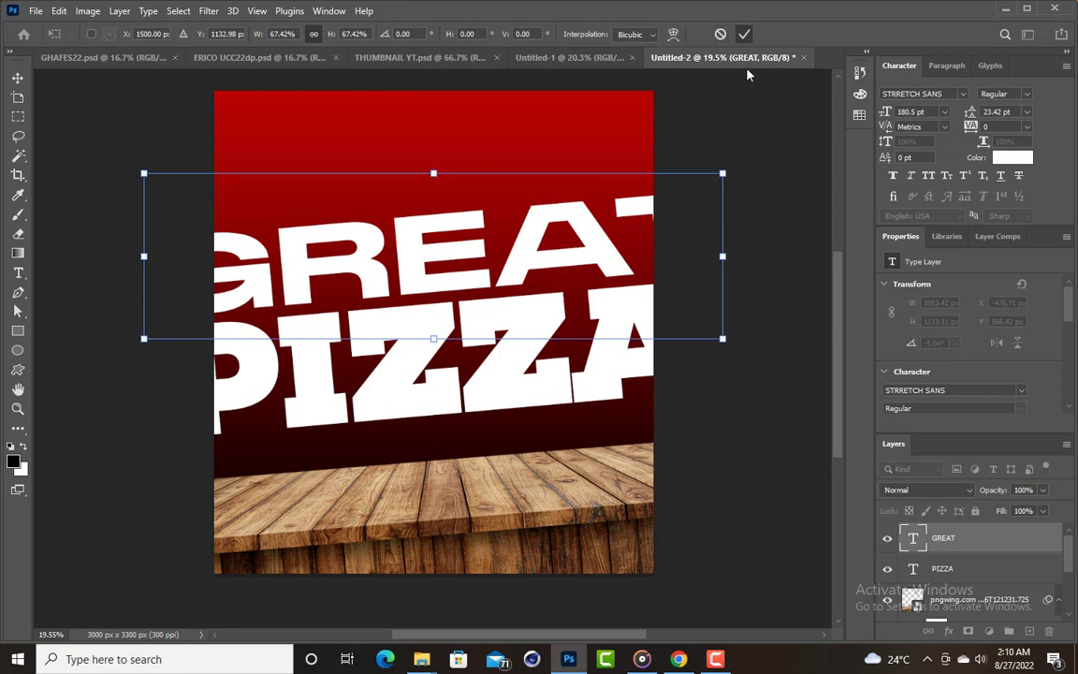
left_click(744, 34)
Nudge the PIZZA text slightly lower to leave a clear gap beneath the resized GREAT line
mouse_move(547, 310)
left_mouse_down()
mouse_move(541, 321)
mouse_move(548, 310)
left_mouse_up()
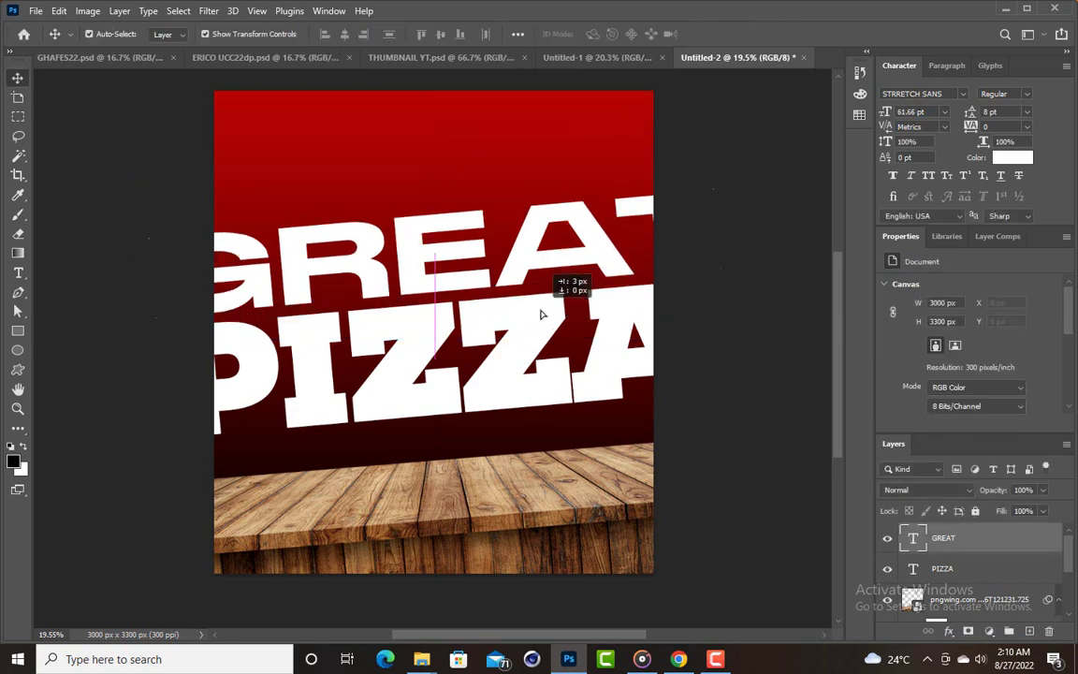
left_click(552, 318)
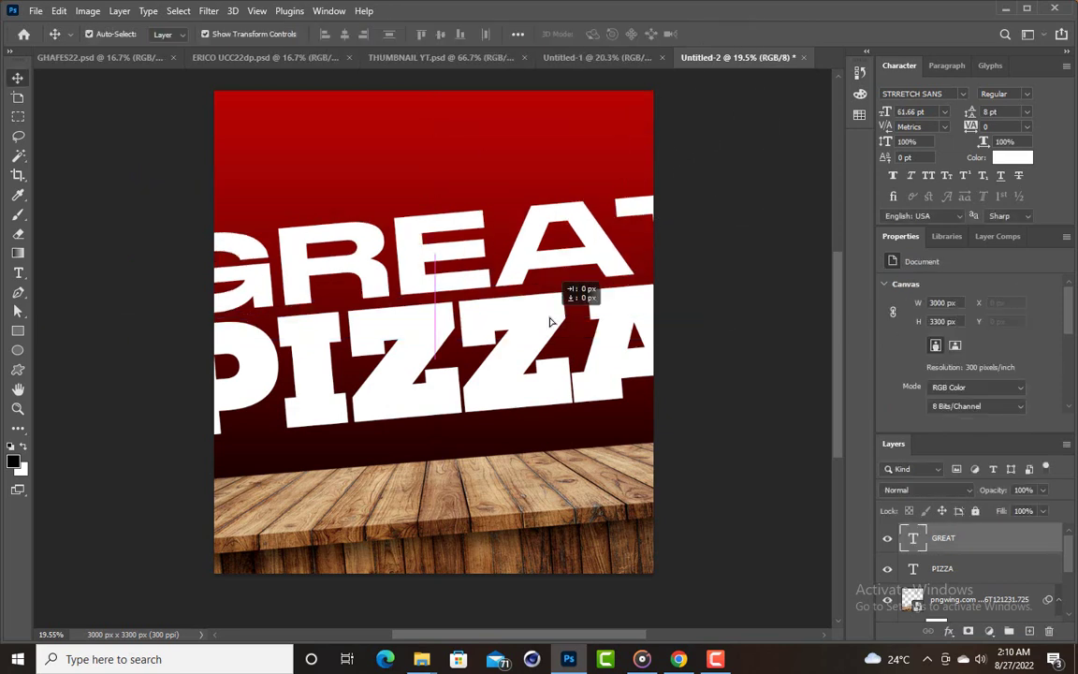
left_click_drag(571, 378, 562, 386)
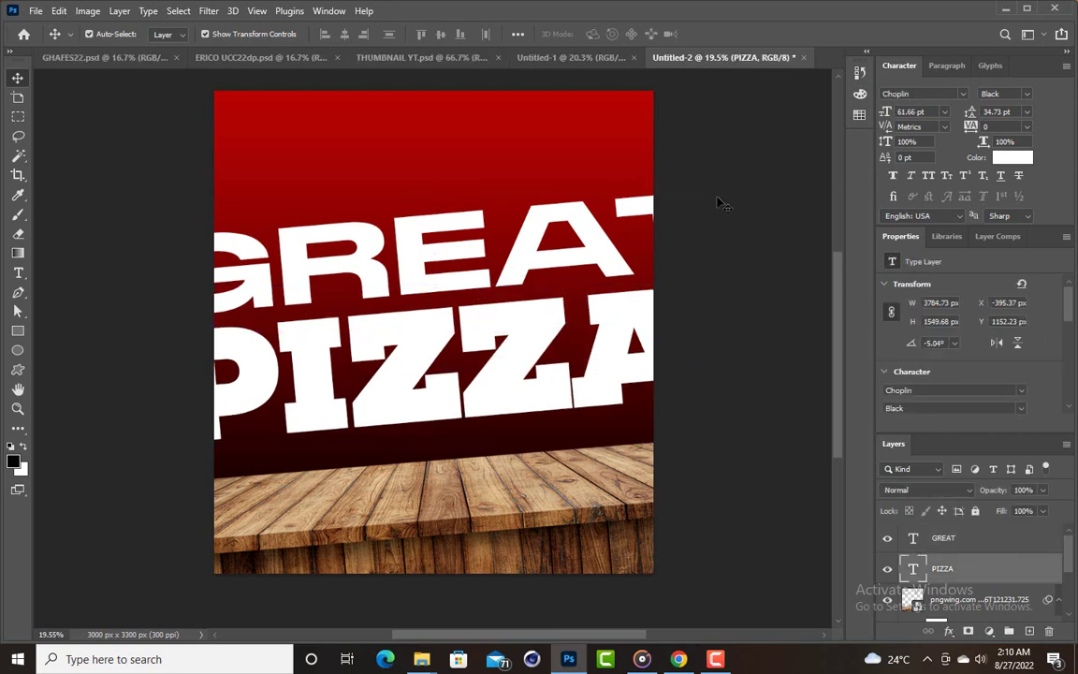
left_click(717, 204)
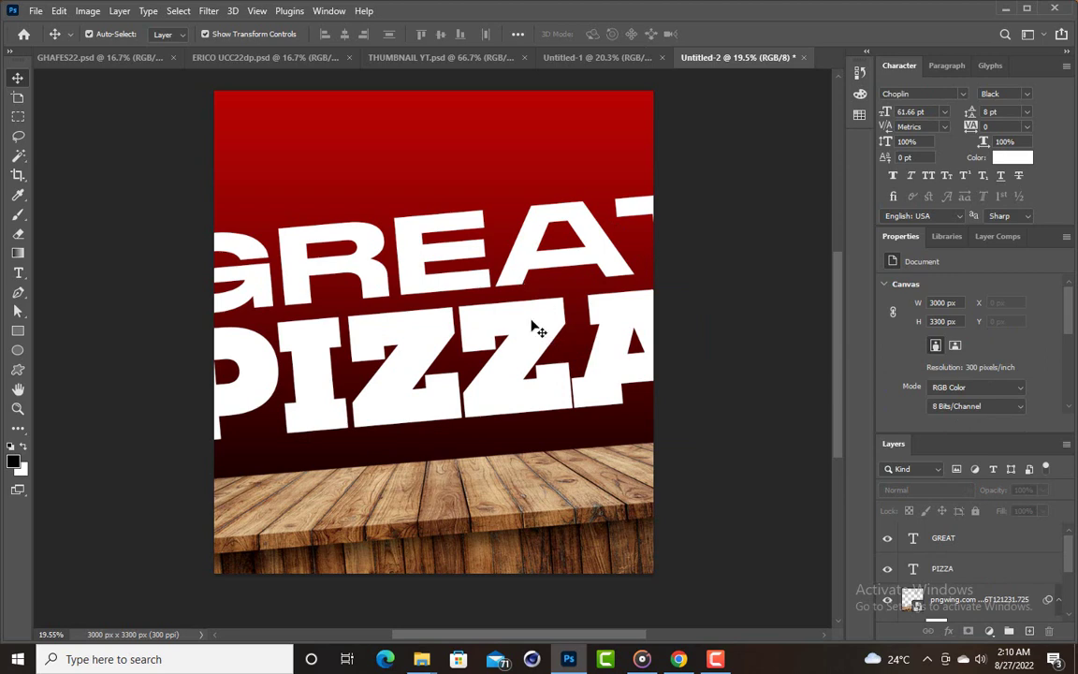
Recolour the PIZZA text from white to a fully saturated orange
left_click(480, 288)
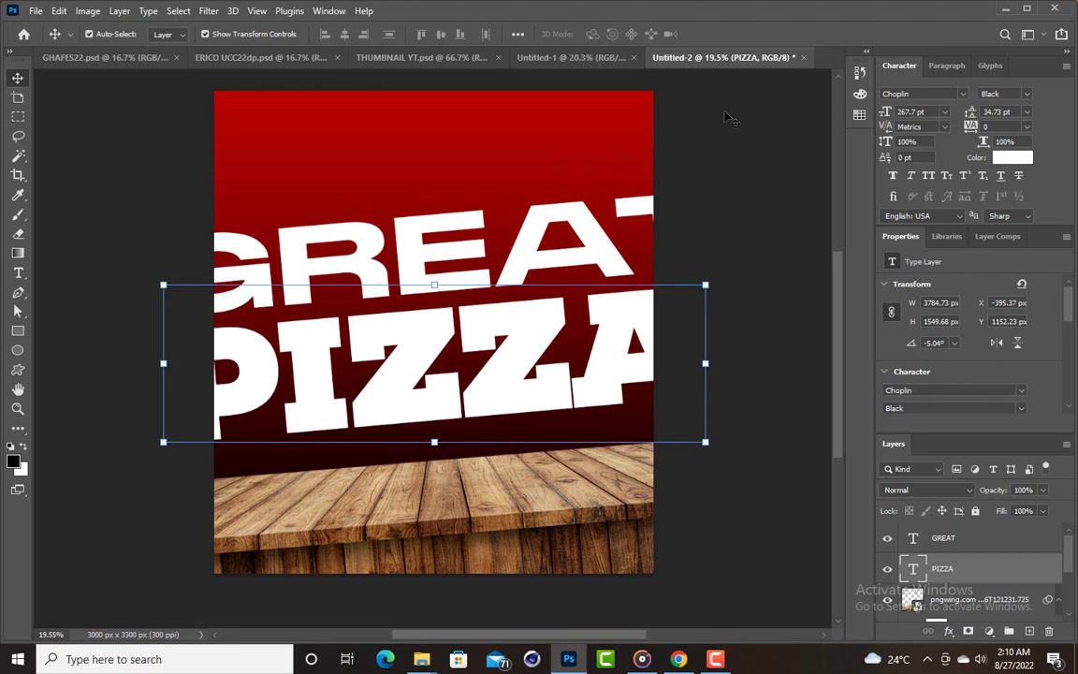
left_click(1012, 159)
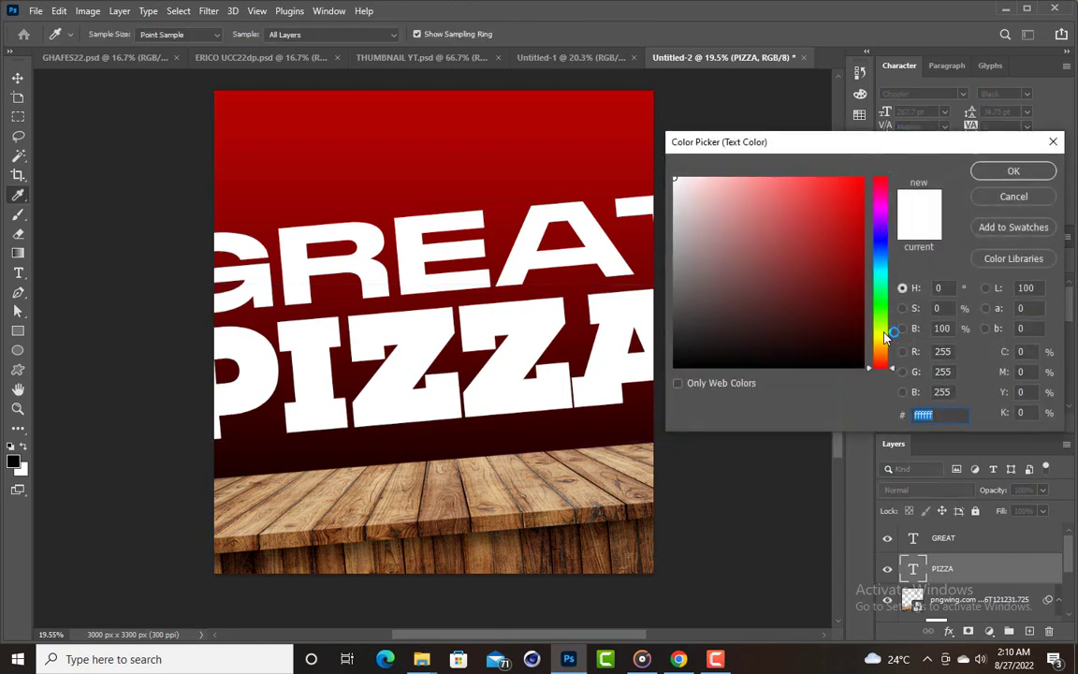
left_click_drag(890, 304, 890, 354)
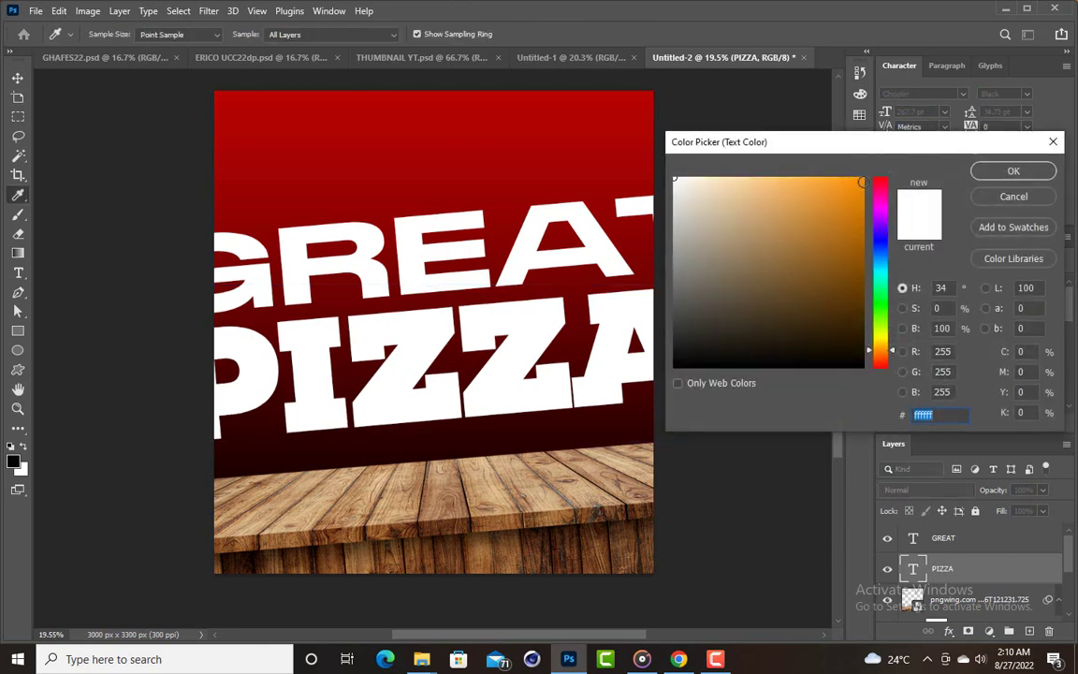
left_click_drag(859, 185, 863, 177)
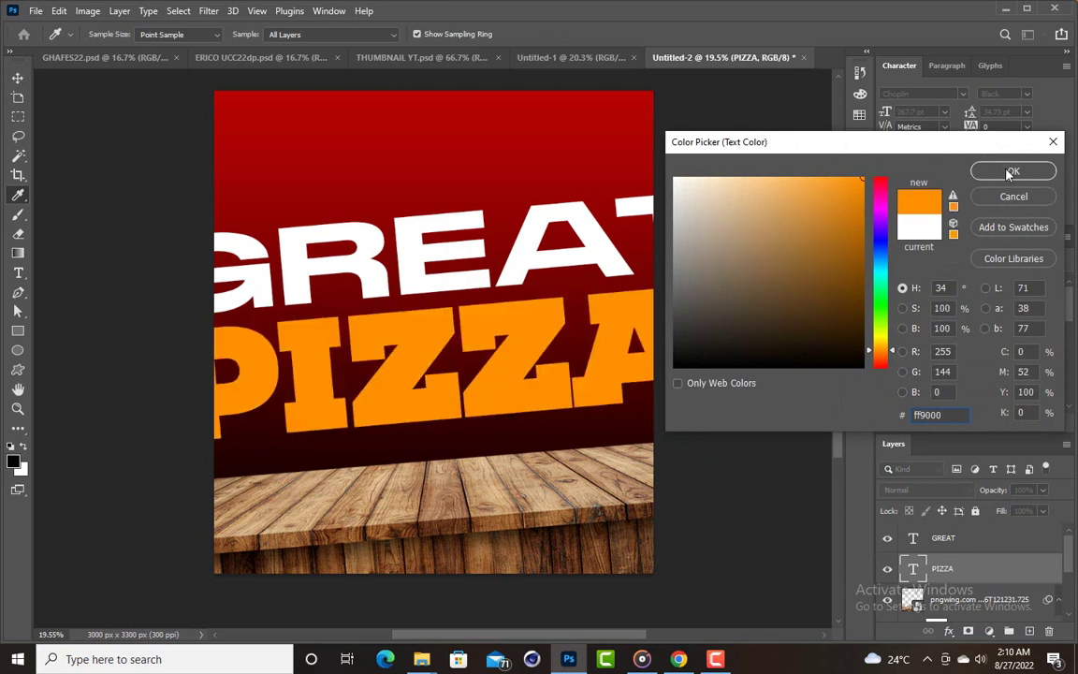
left_click(893, 354)
left_click_drag(893, 353, 905, 354)
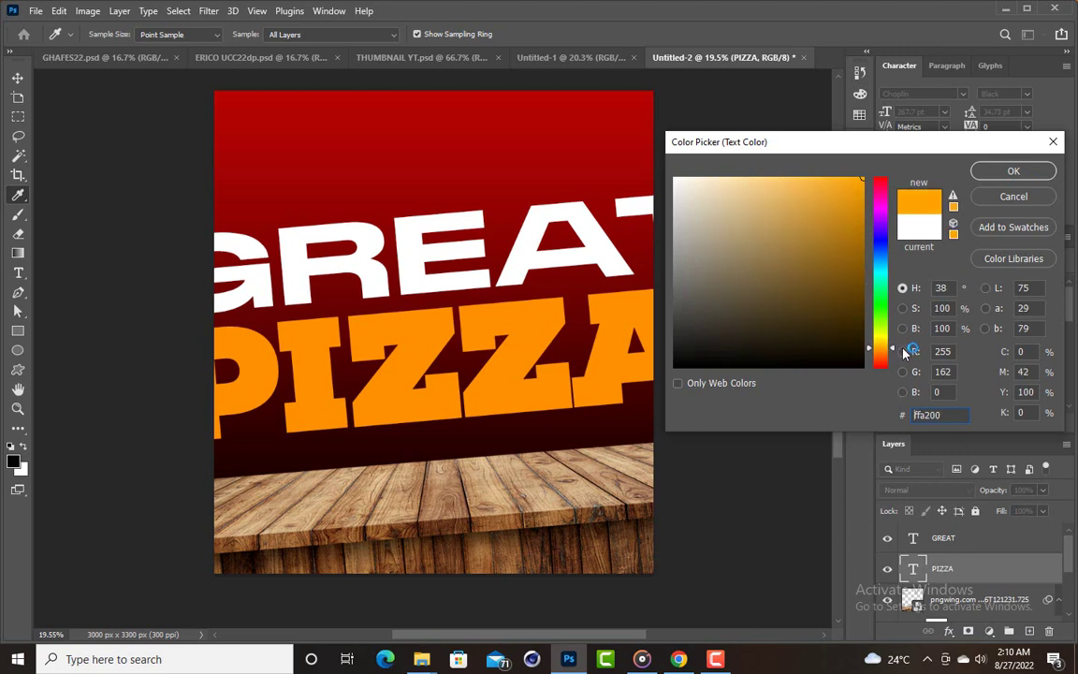
left_click(1014, 172)
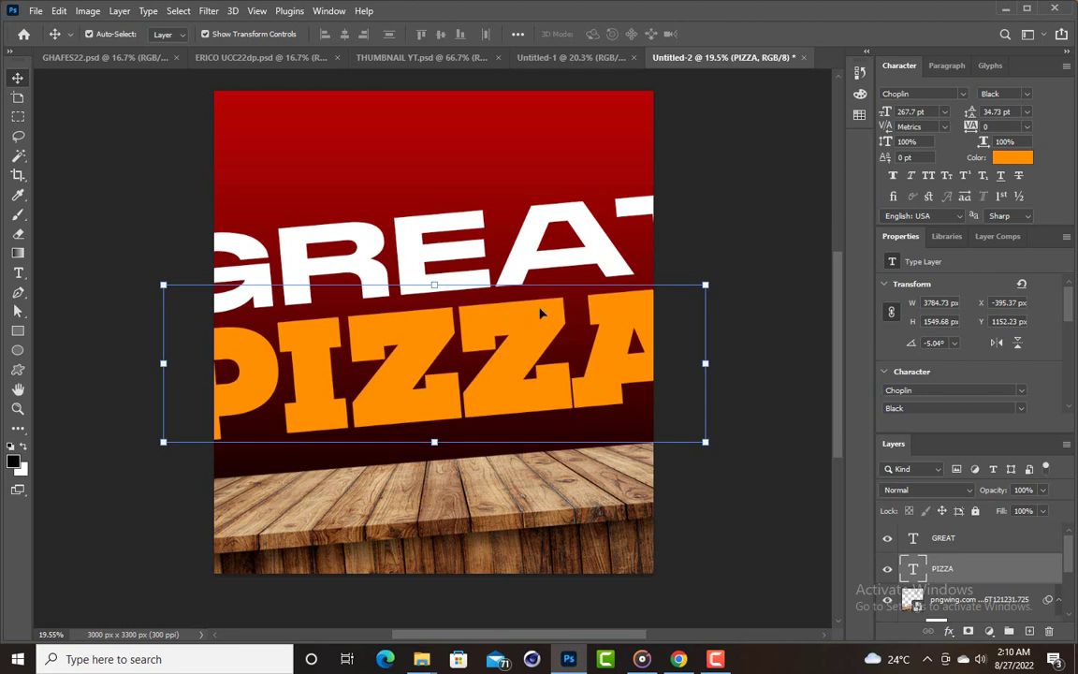
Add a 32 px Stroke effect positioned inside the letters of the PIZZA text layer
double_click(955, 569)
key("Return")
left_click(950, 633)
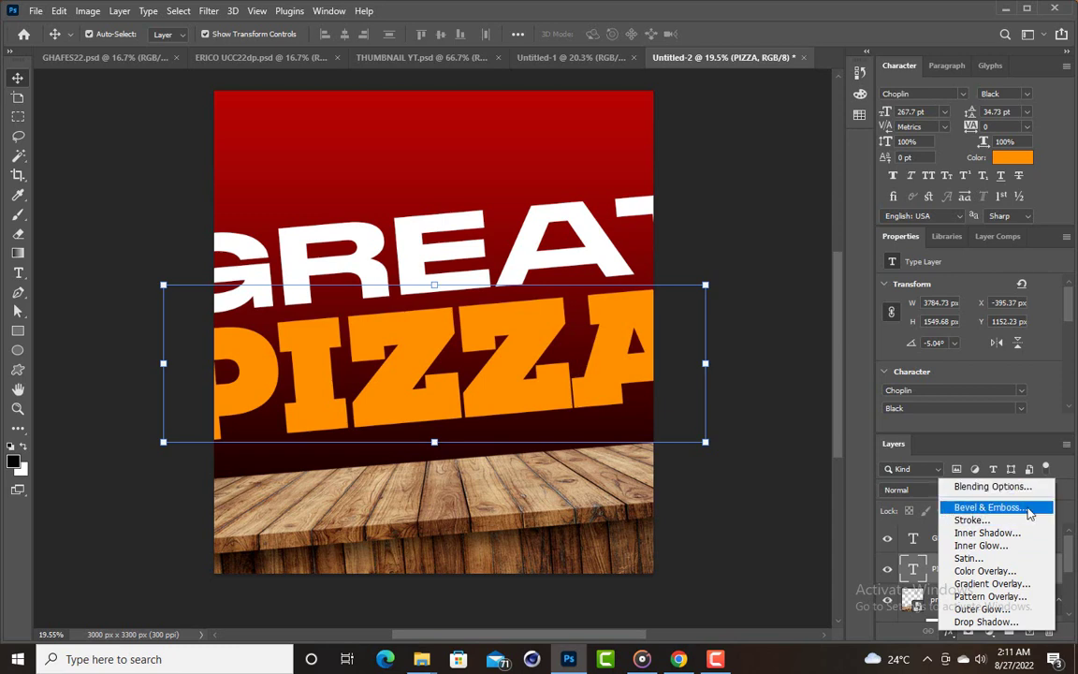
left_click(974, 520)
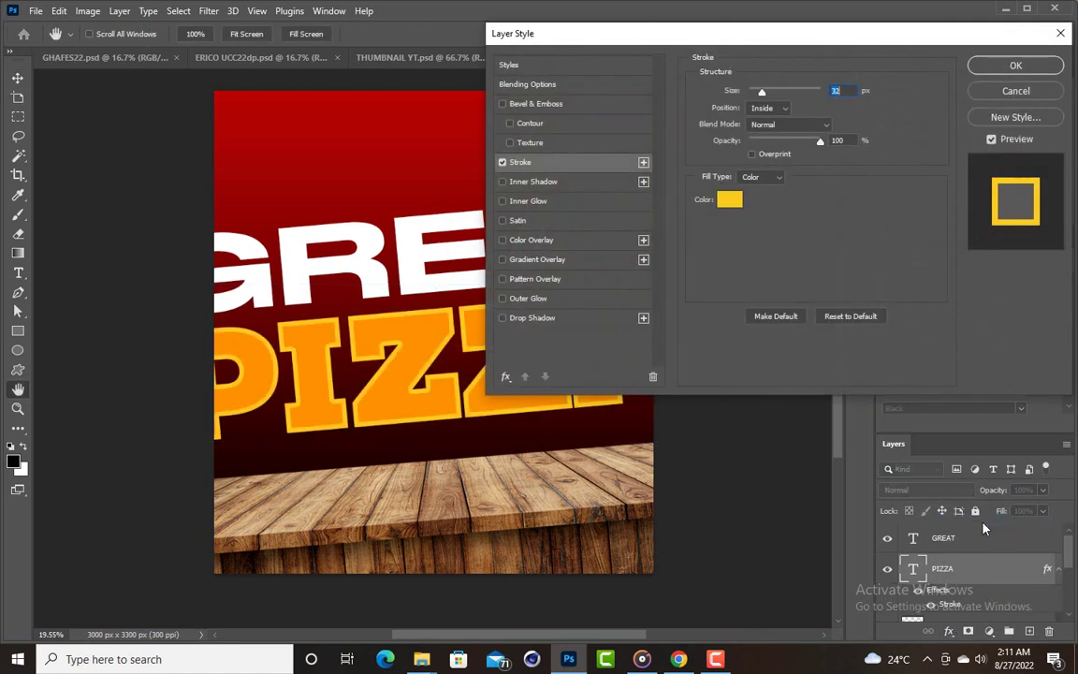
left_click(773, 109)
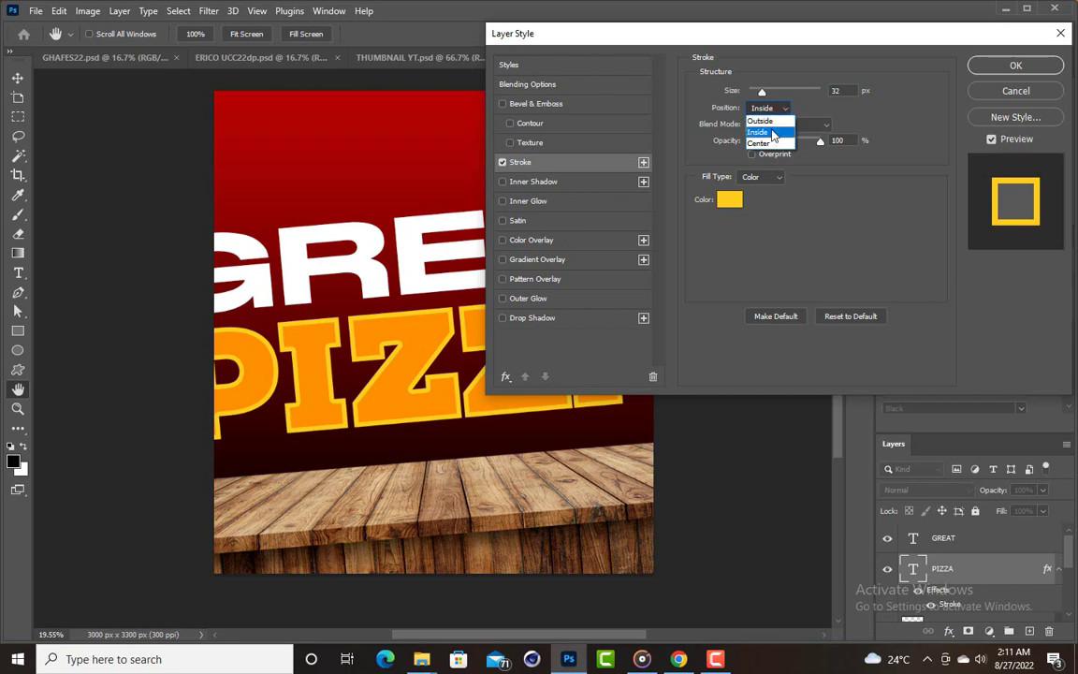
left_click(774, 134)
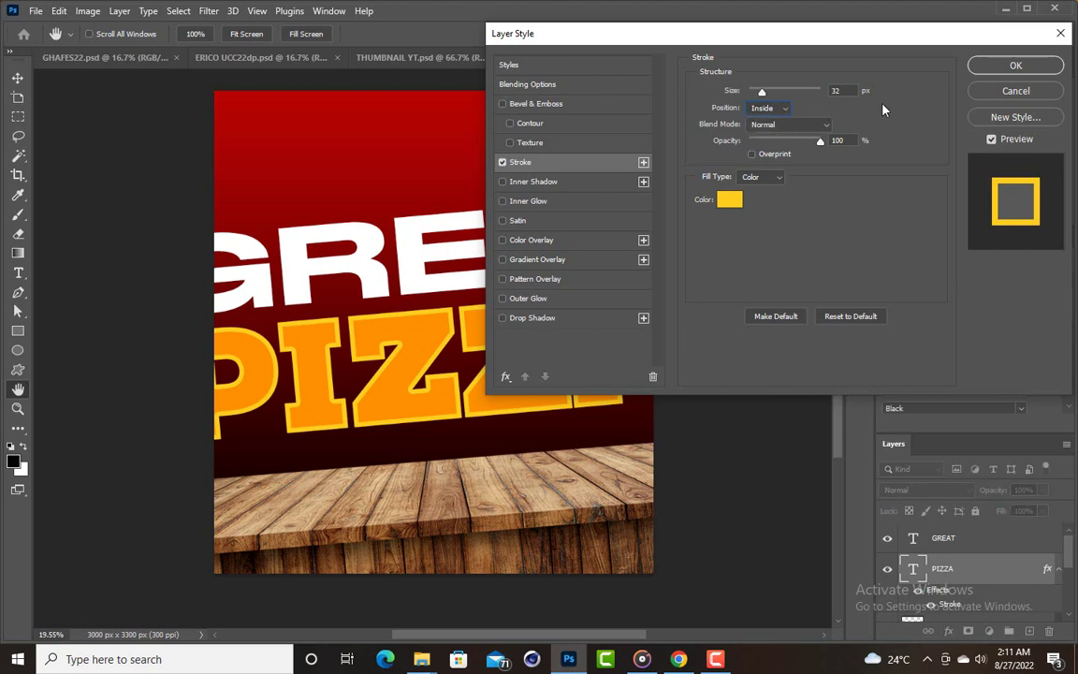
Set the PIZZA stroke colour to golden yellow ffc600 and apply the layer style
left_click(731, 200)
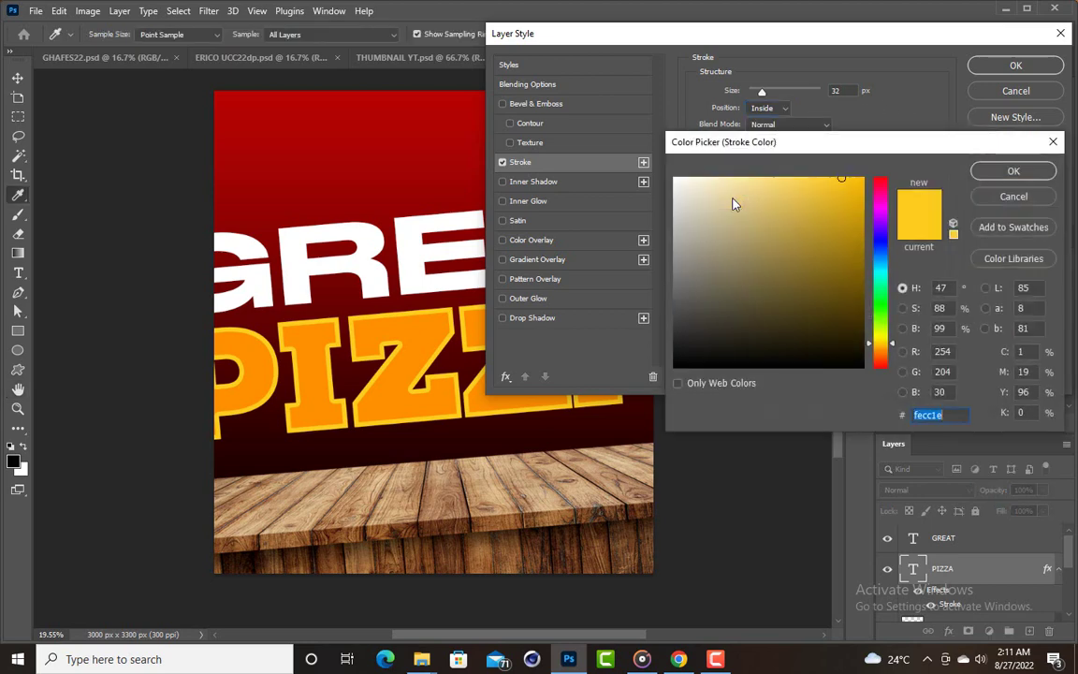
left_click_drag(855, 179, 890, 169)
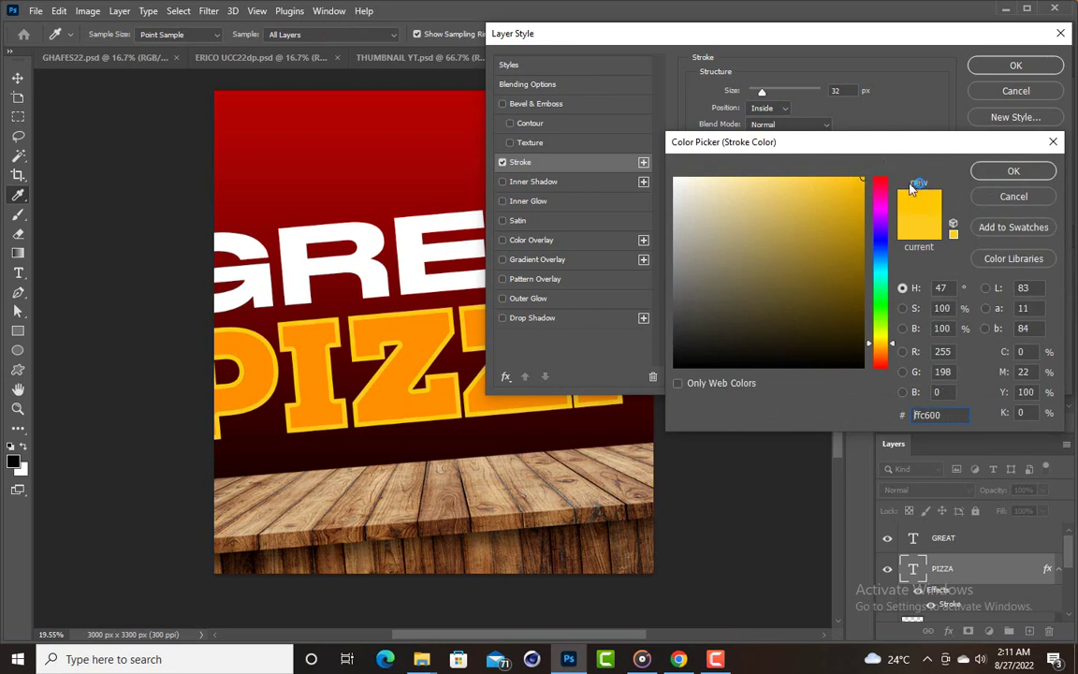
left_click(1013, 171)
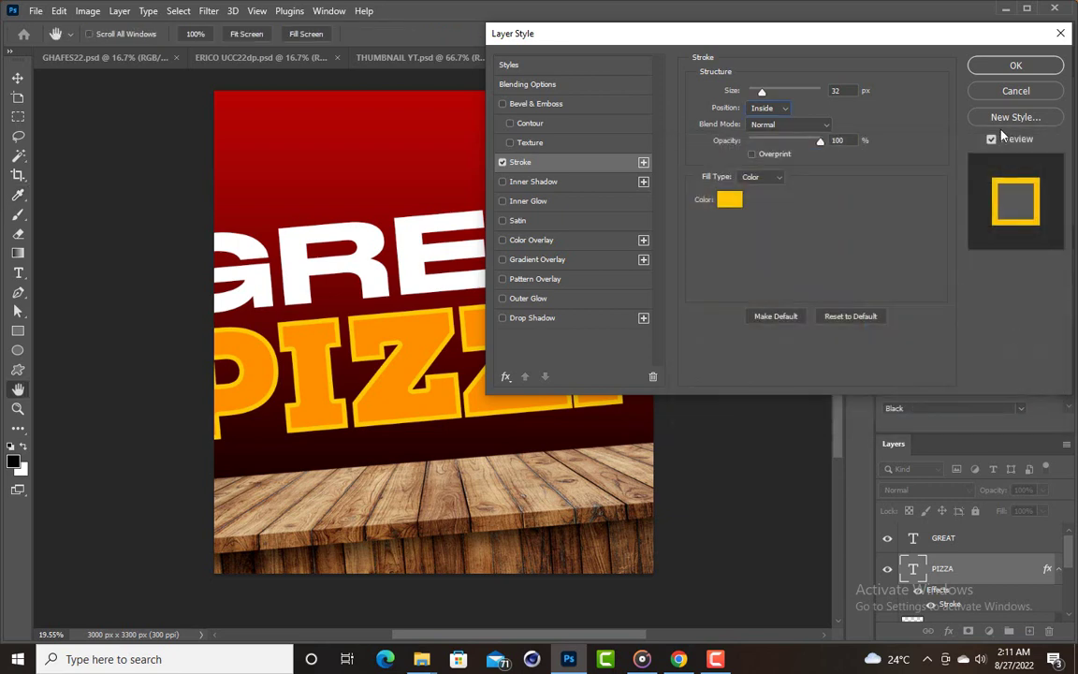
left_click(1017, 65)
Convert the PIZZA text's stroke effect into its own separate layer
scroll(969, 583, "down", 2)
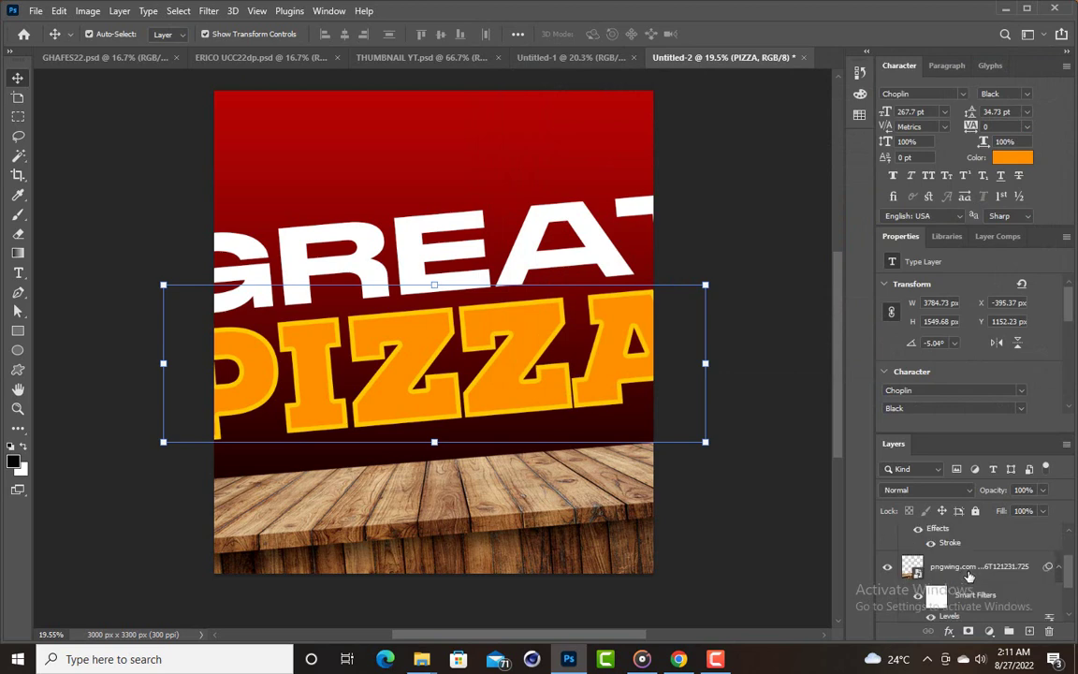
scroll(955, 575, "up", 1)
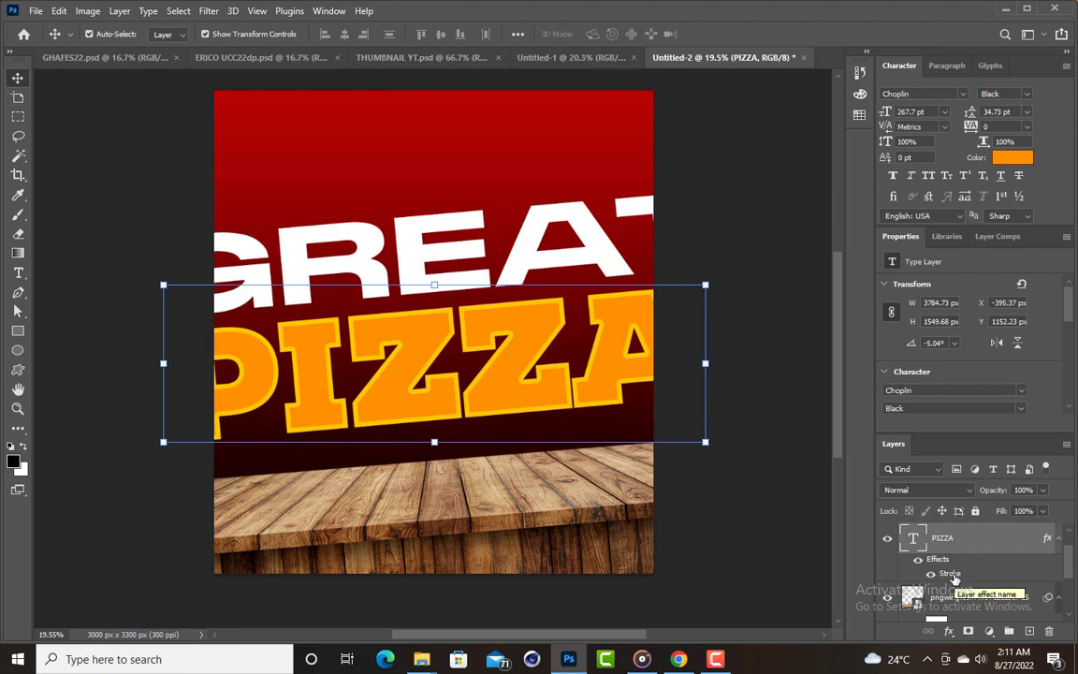
right_click(954, 576)
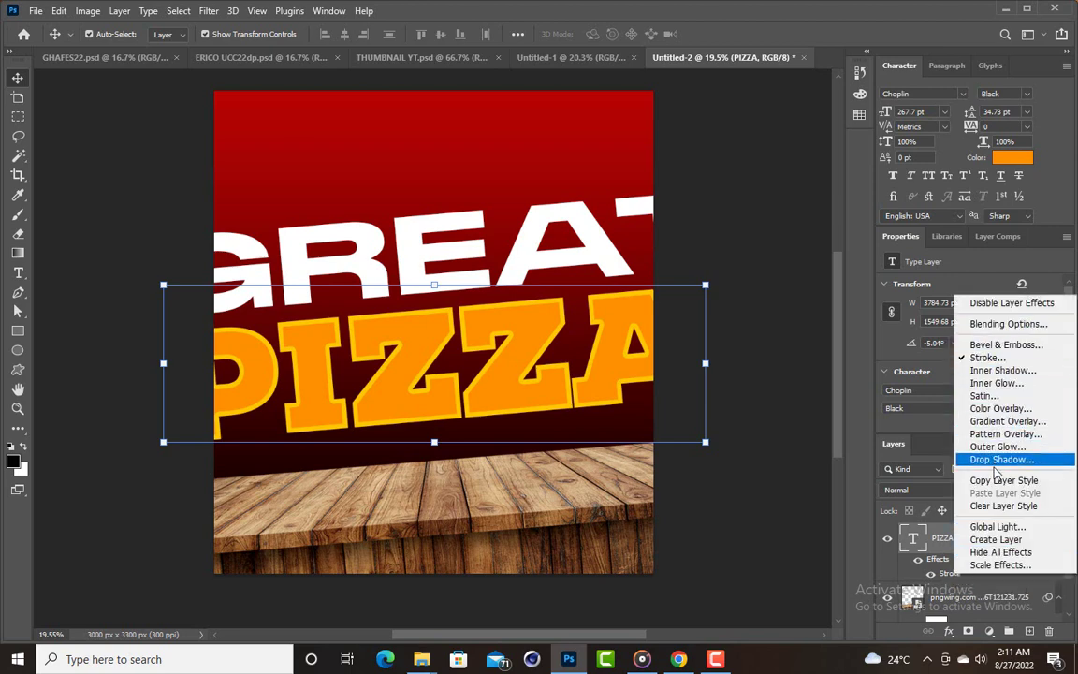
left_click(999, 541)
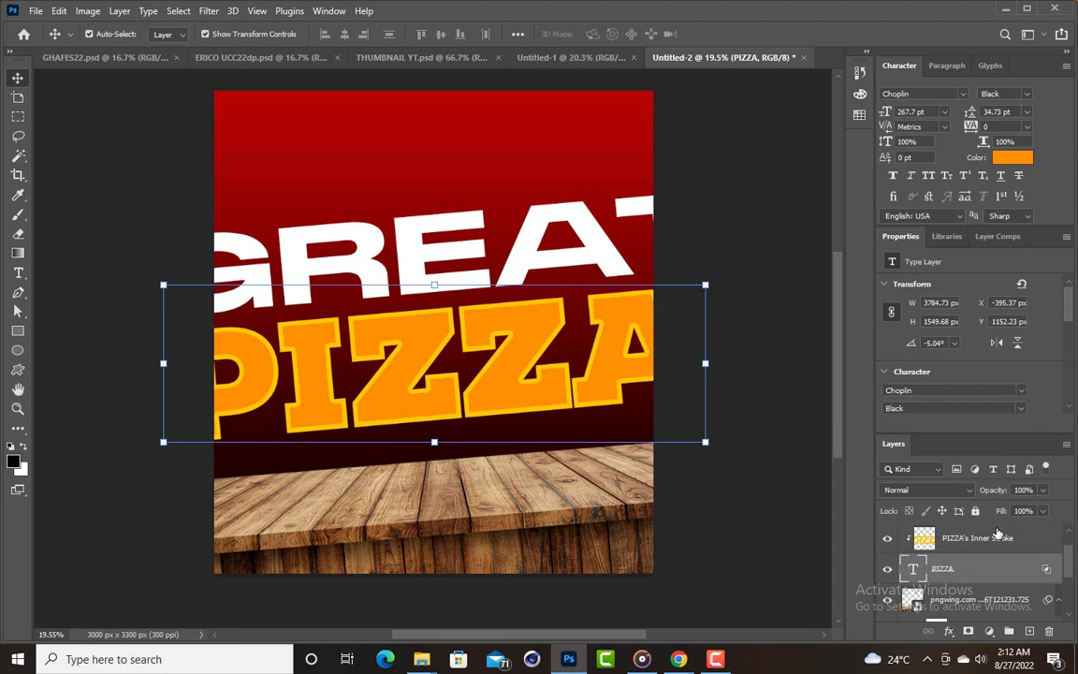
Soften the PIZZA's Inner Stroke layer with a Gaussian Blur of 15.3 pixels radius, and deselect it
left_click(994, 540)
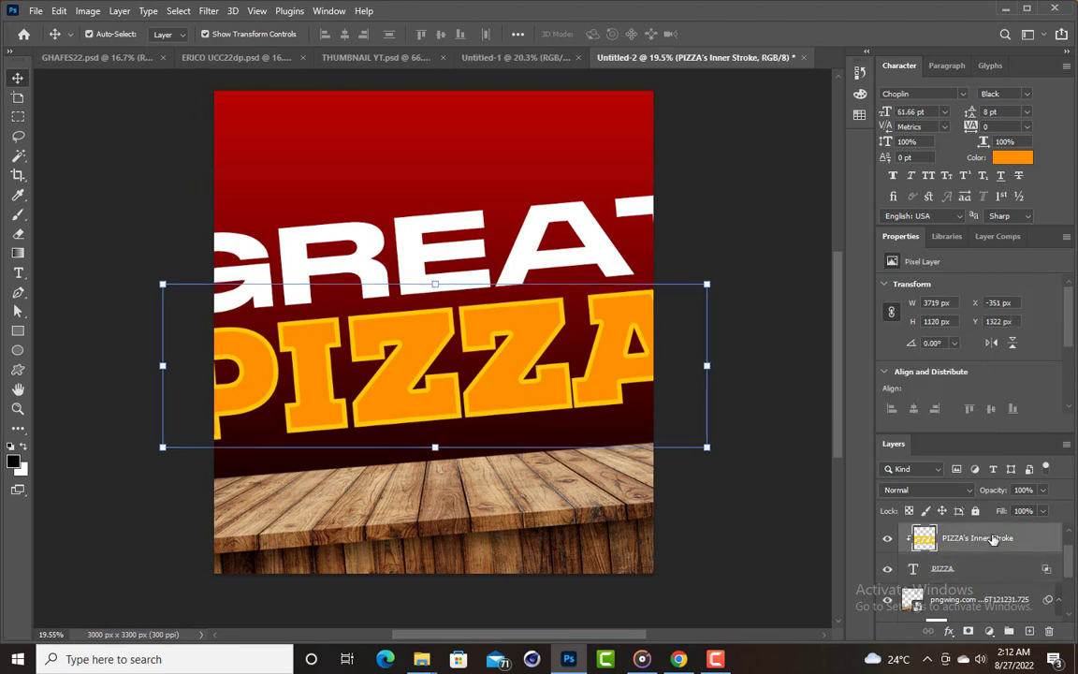
left_click(207, 11)
mouse_move(217, 202)
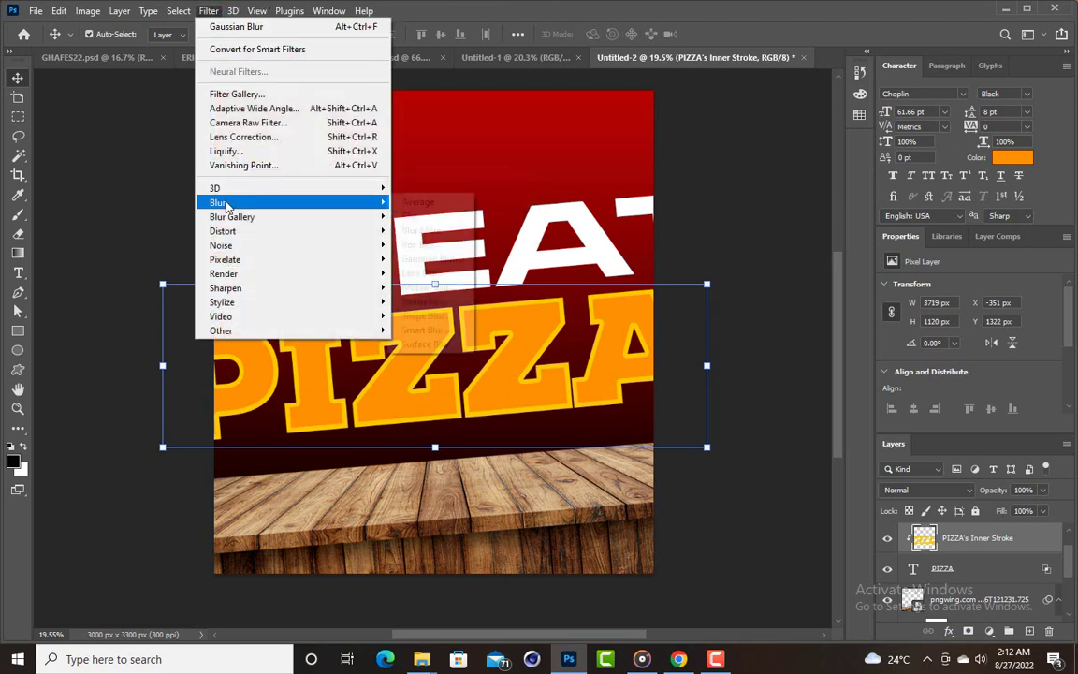
left_click(431, 258)
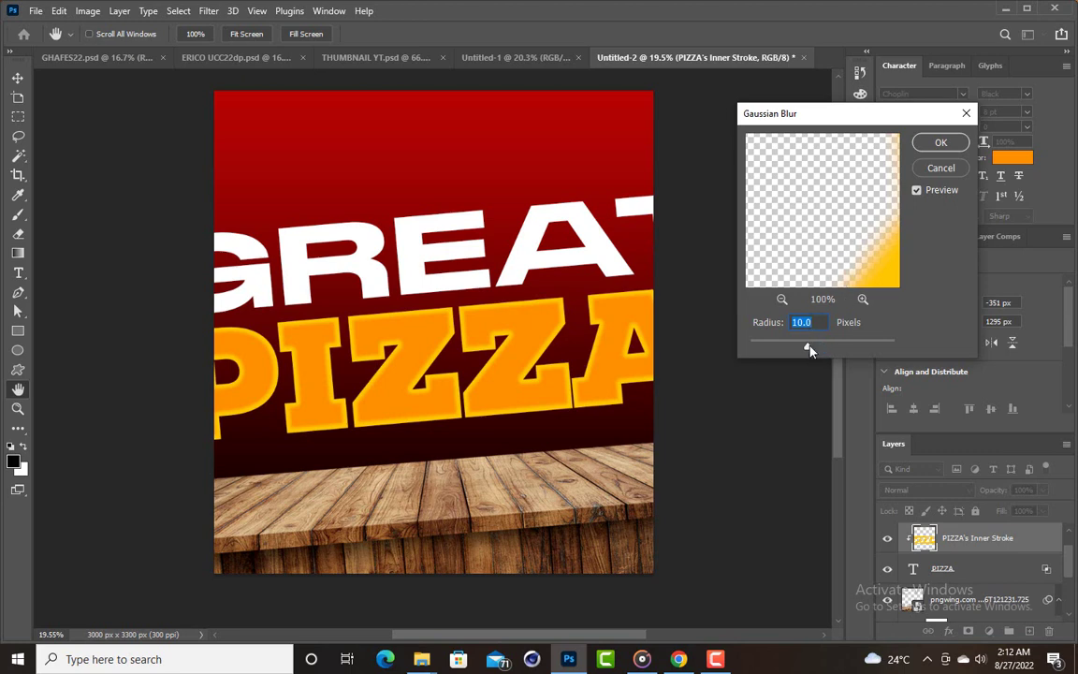
left_click(810, 349)
left_click_drag(810, 349, 812, 349)
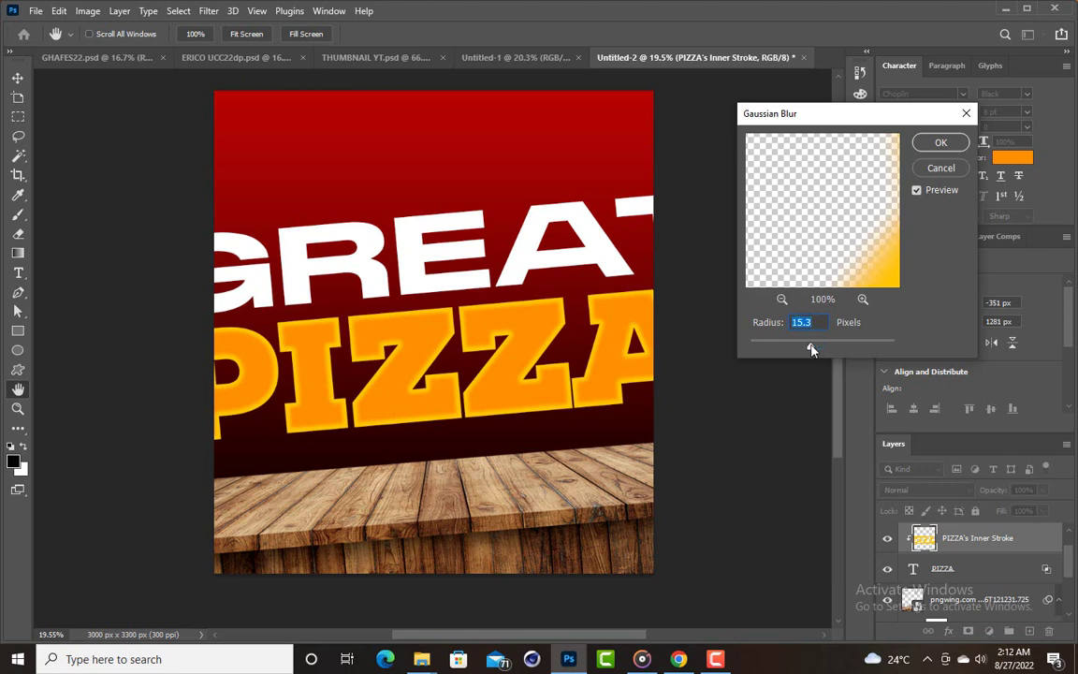
left_click(937, 145)
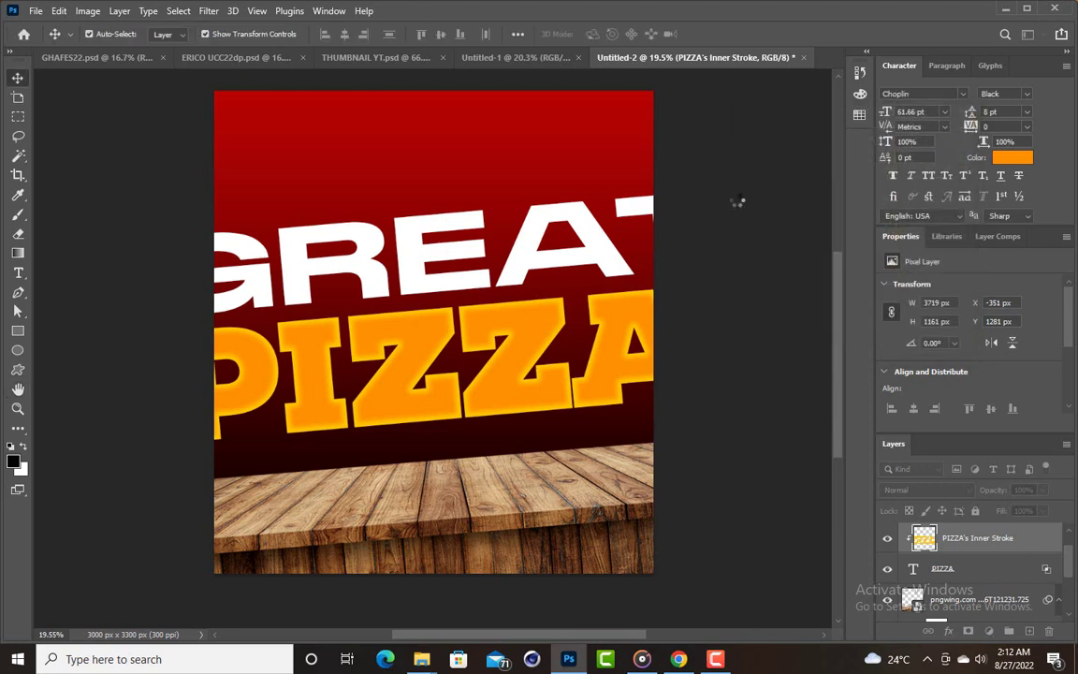
left_click(739, 186)
Recolour the GREAT text with the orange sampled from the PIZZA lettering
left_click(595, 229)
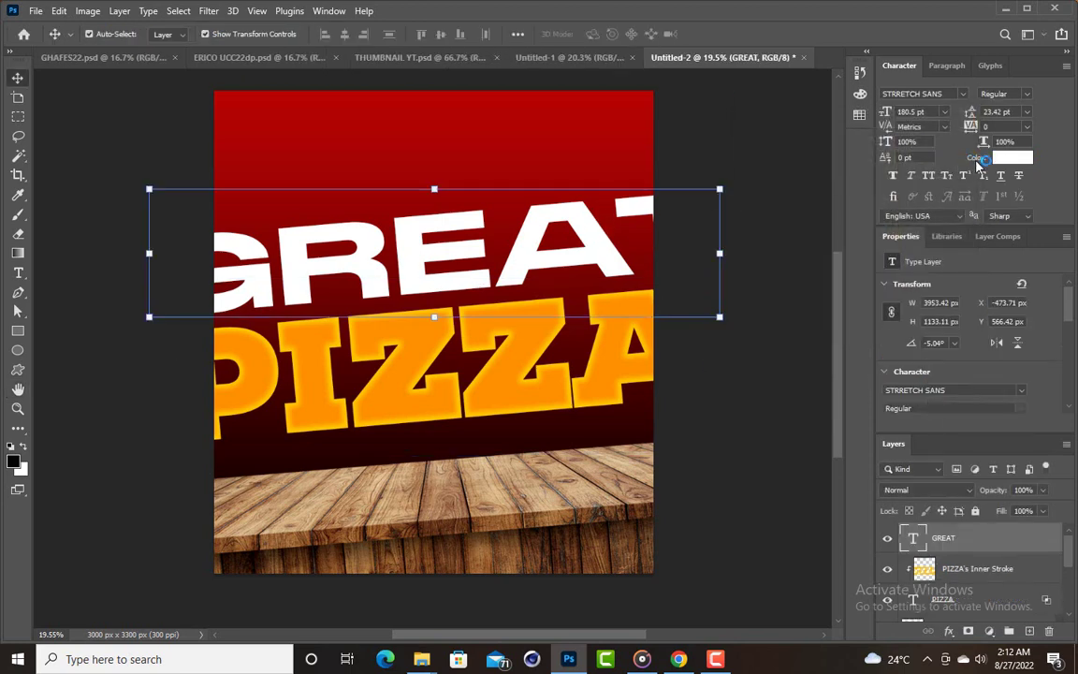
left_click(1011, 157)
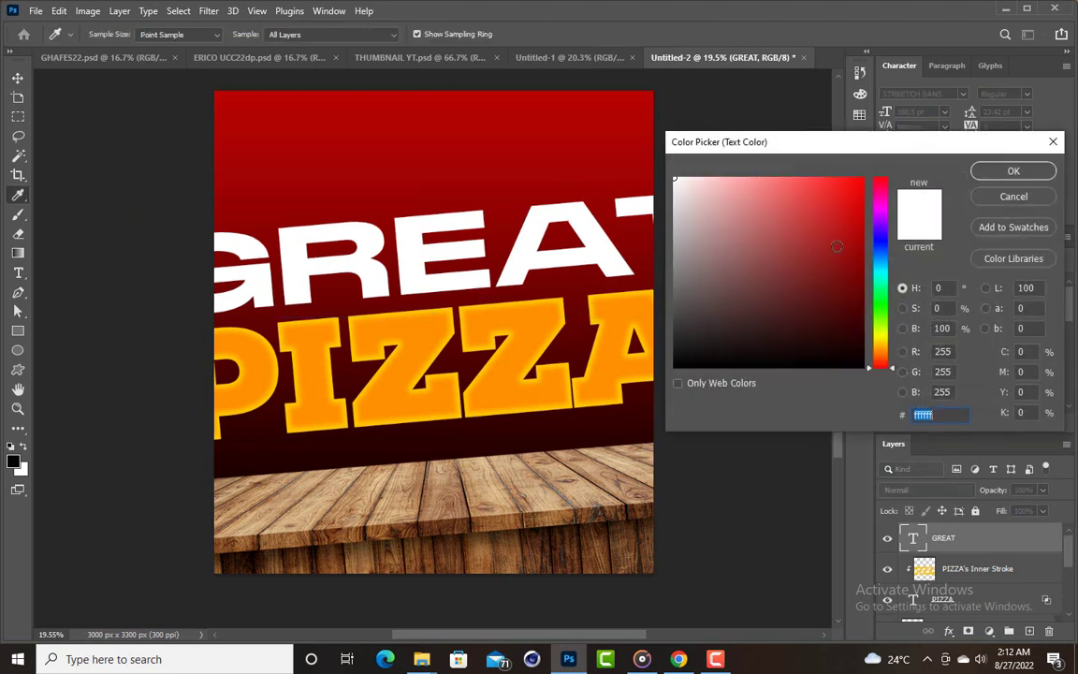
left_click(544, 320)
key("Return")
key("v")
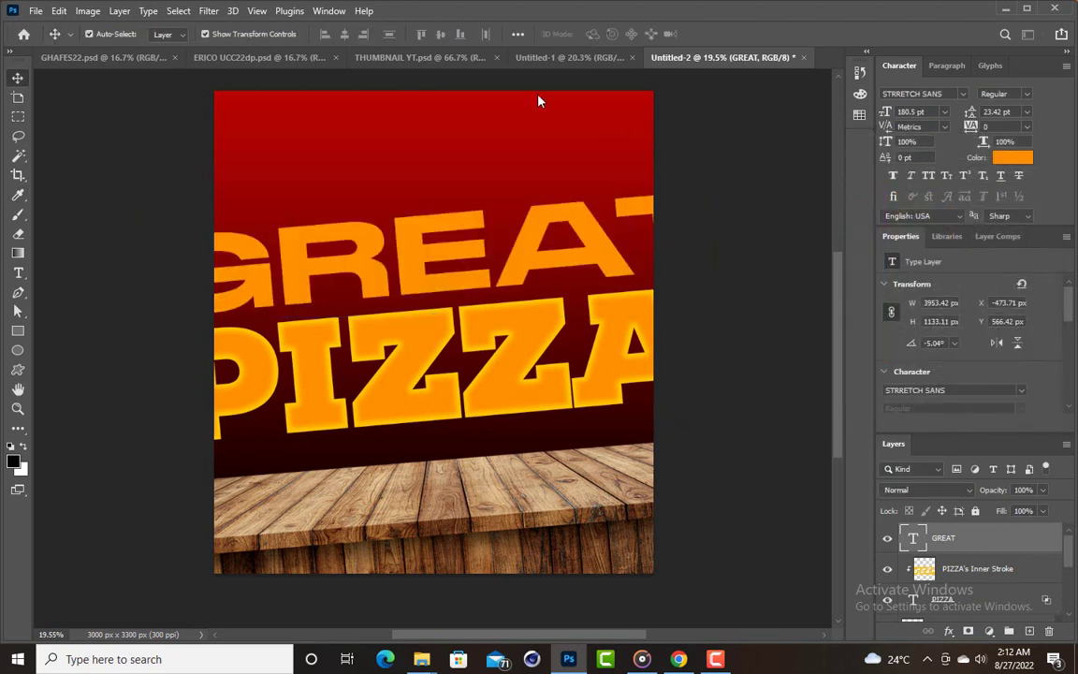
Add a 32 px inside stroke in golden yellow to the GREAT text and convert the effect into a separate layer
left_click(949, 631)
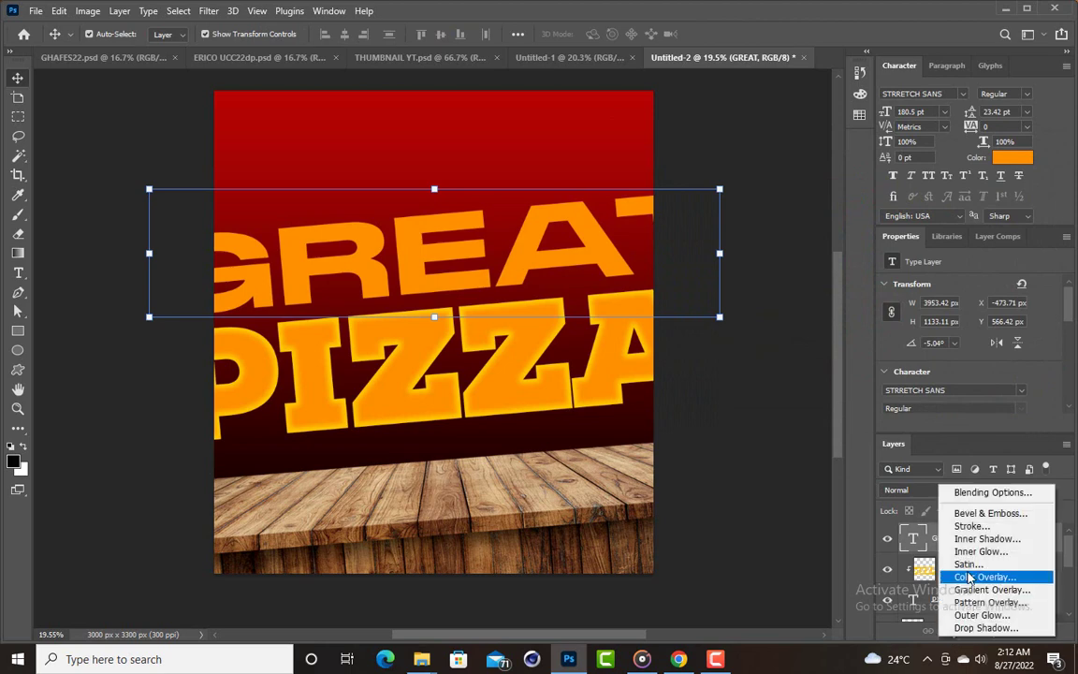
left_click(970, 527)
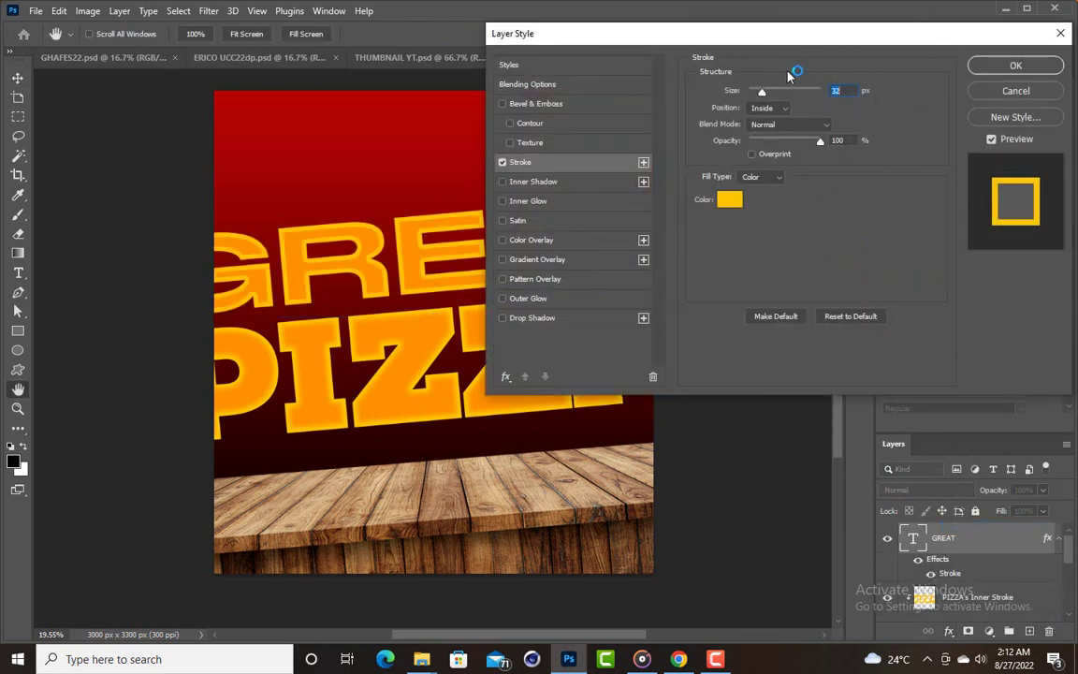
left_click(1019, 66)
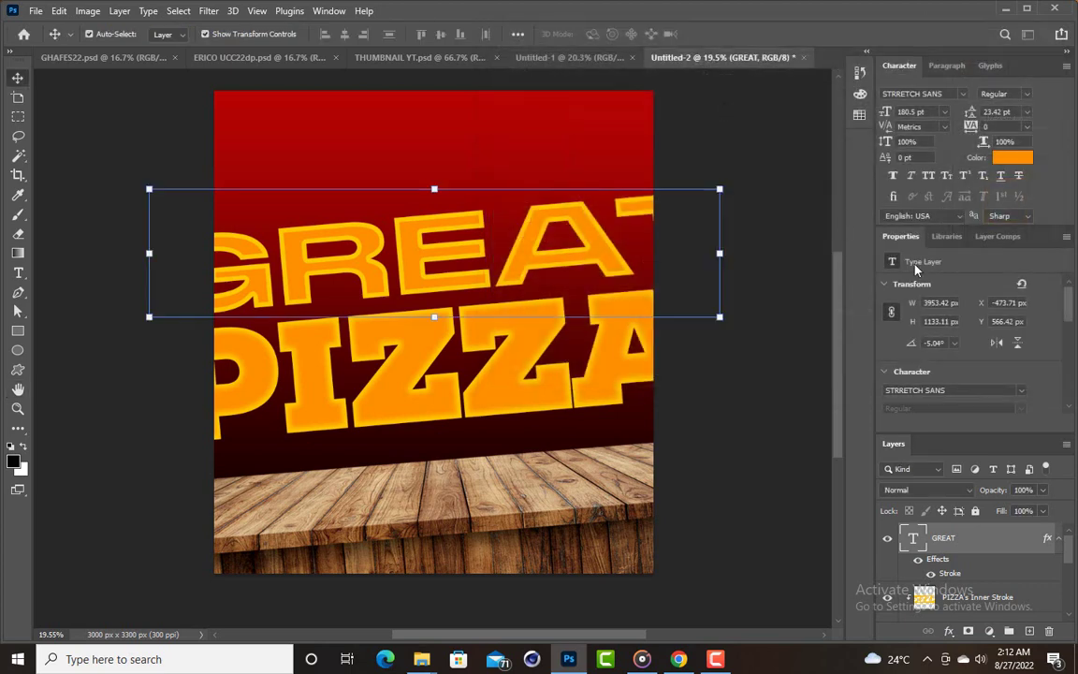
right_click(953, 573)
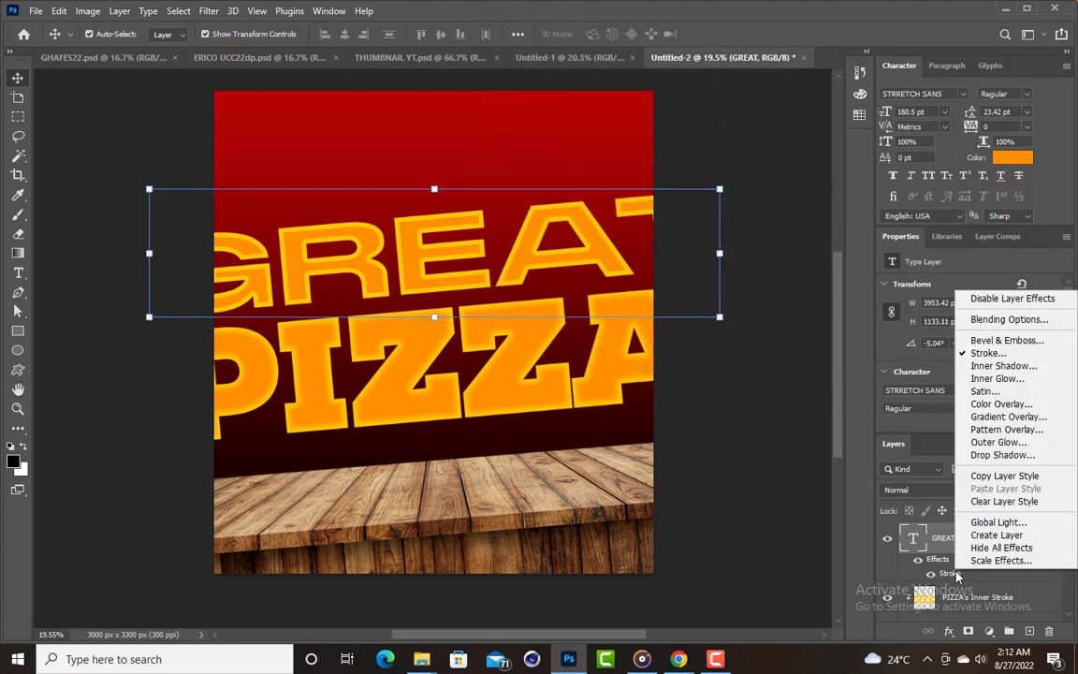
left_click(993, 537)
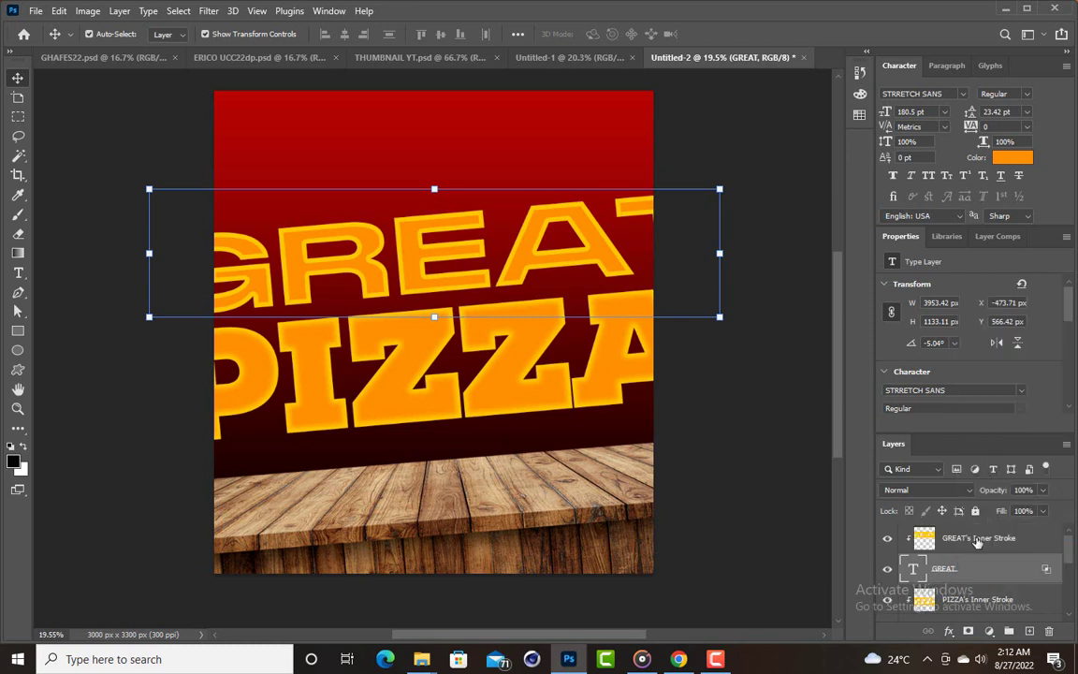
Reapply the last Gaussian Blur to the GREAT's Inner Stroke layer and deselect it
left_click(209, 11)
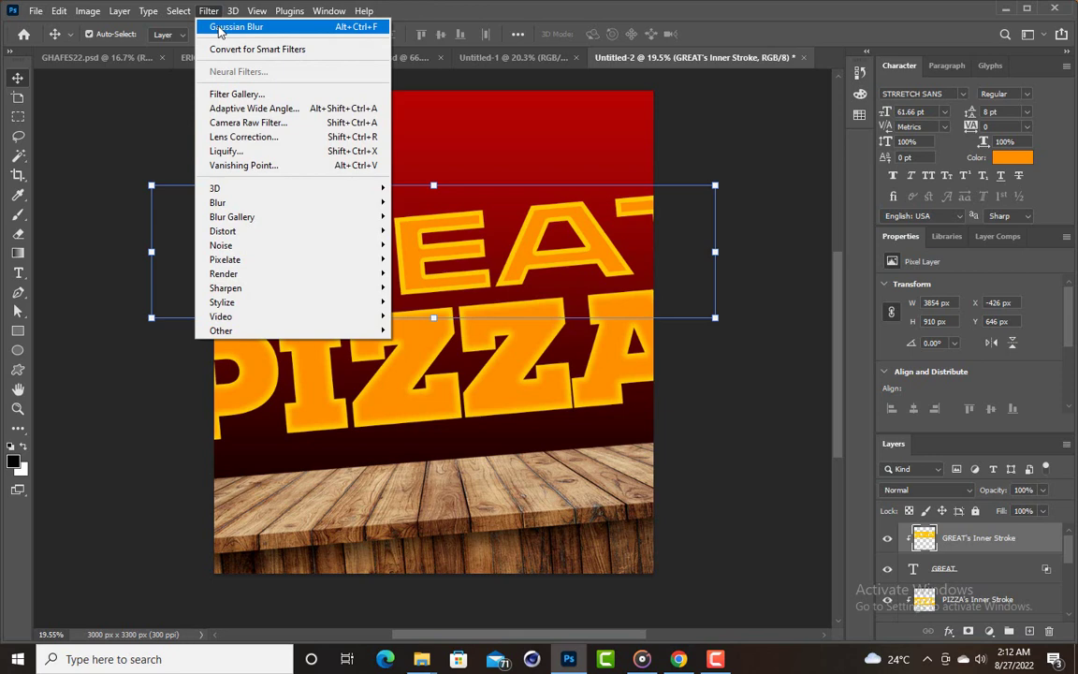
left_click(219, 28)
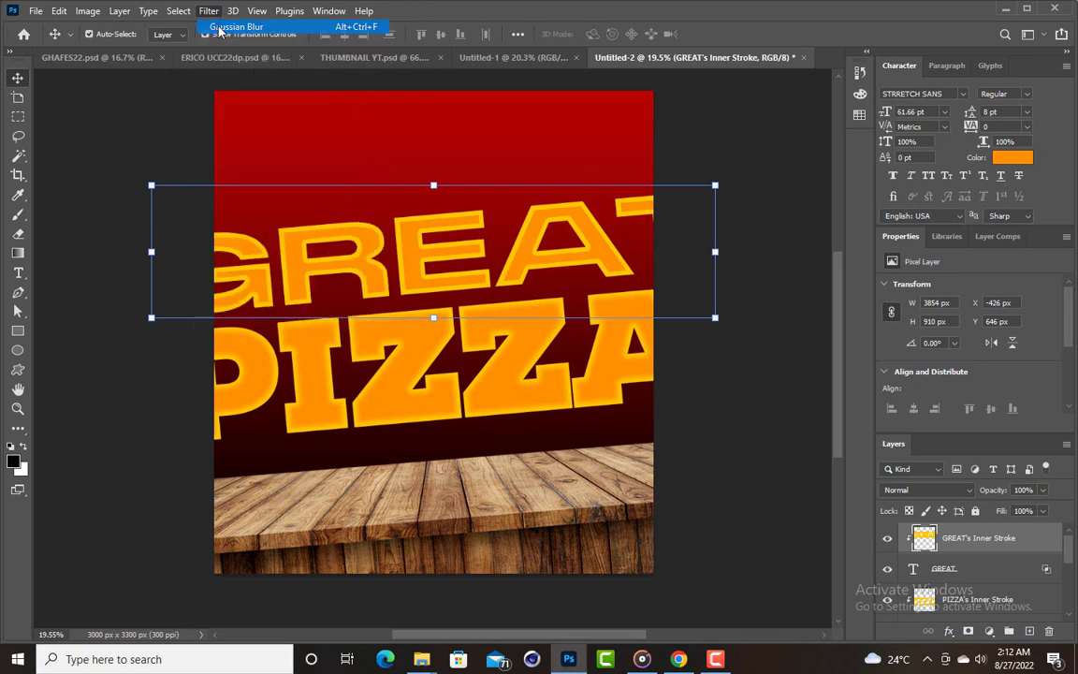
left_click(722, 115)
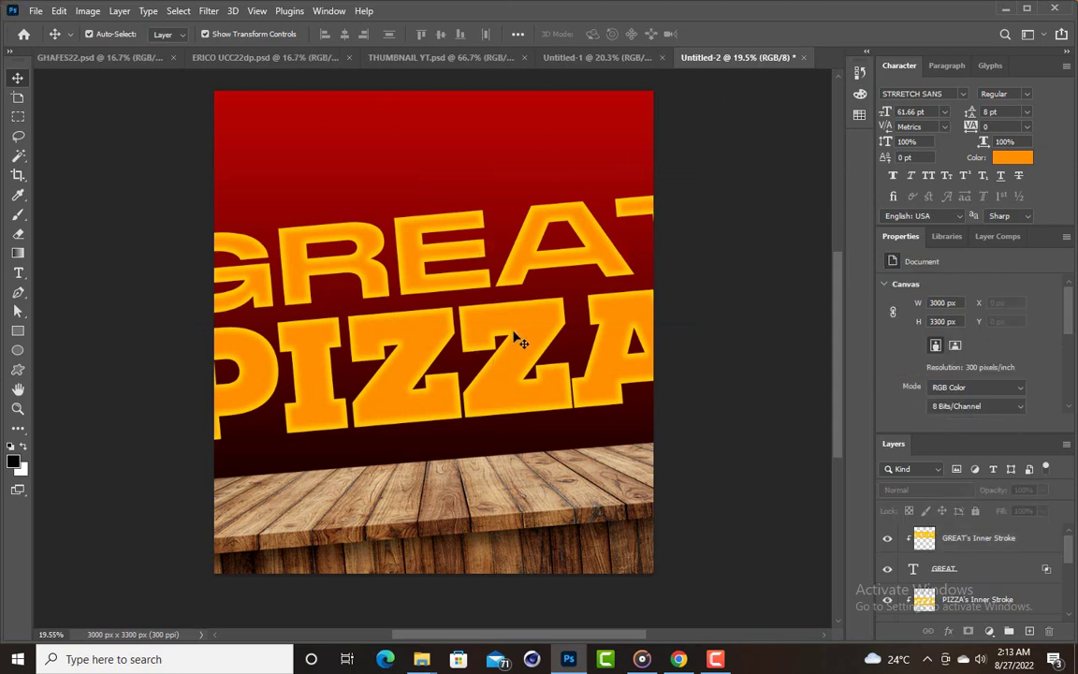
Place the pizza image pngwing.com (93) from the Downloads folder as an embedded layer in the flyer
left_click(36, 10)
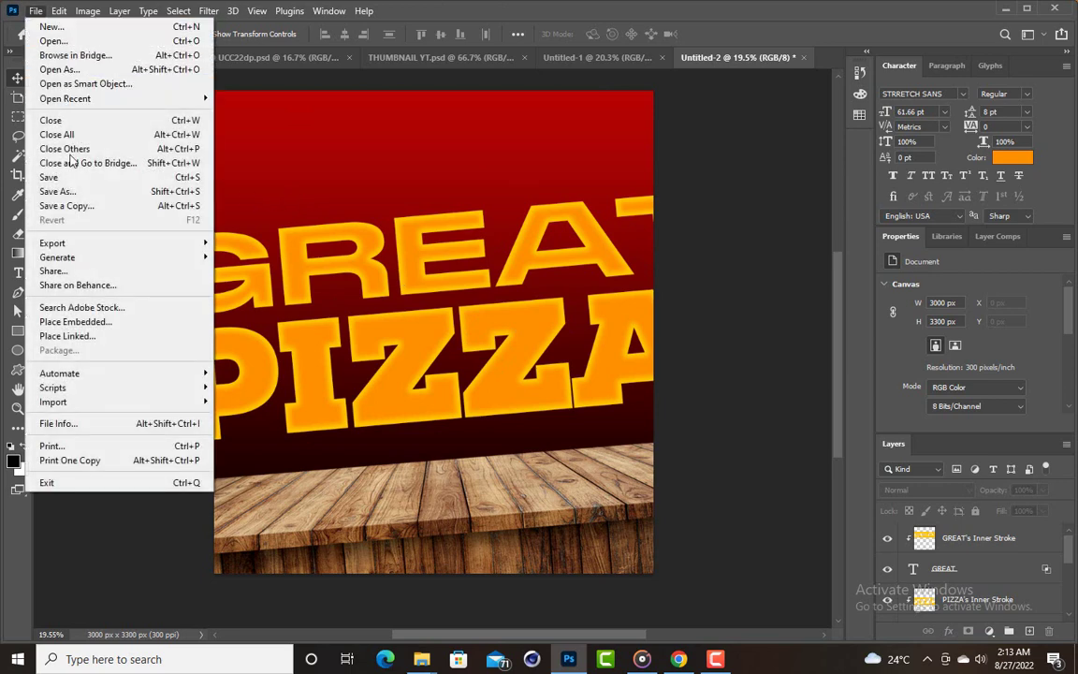
left_click(84, 323)
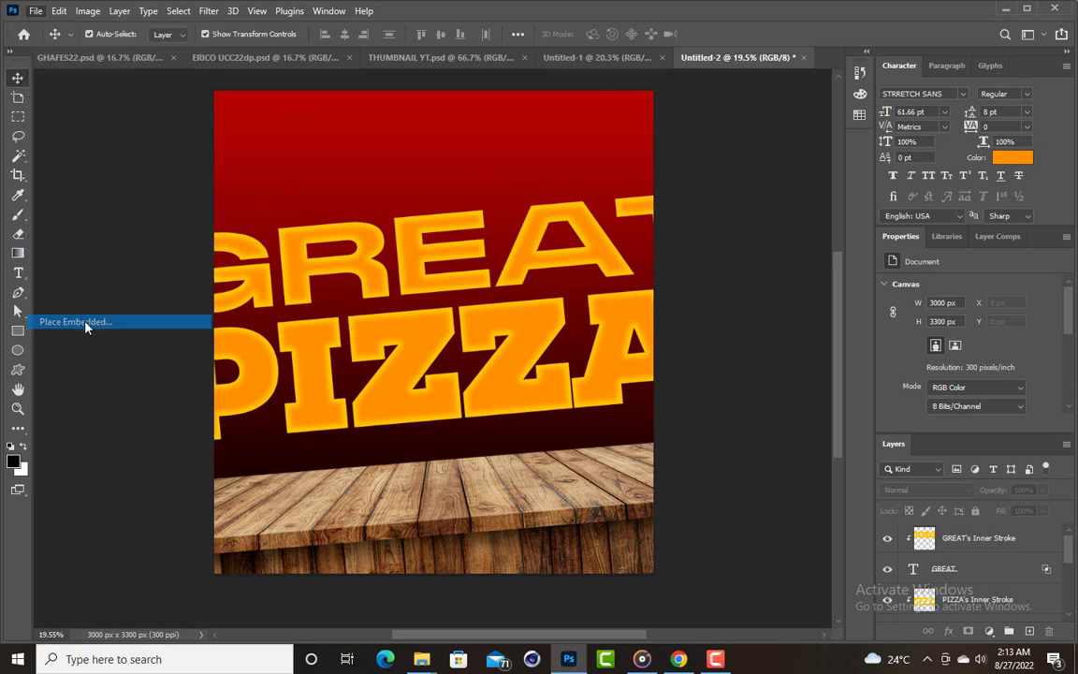
scroll(356, 141, "down", 10)
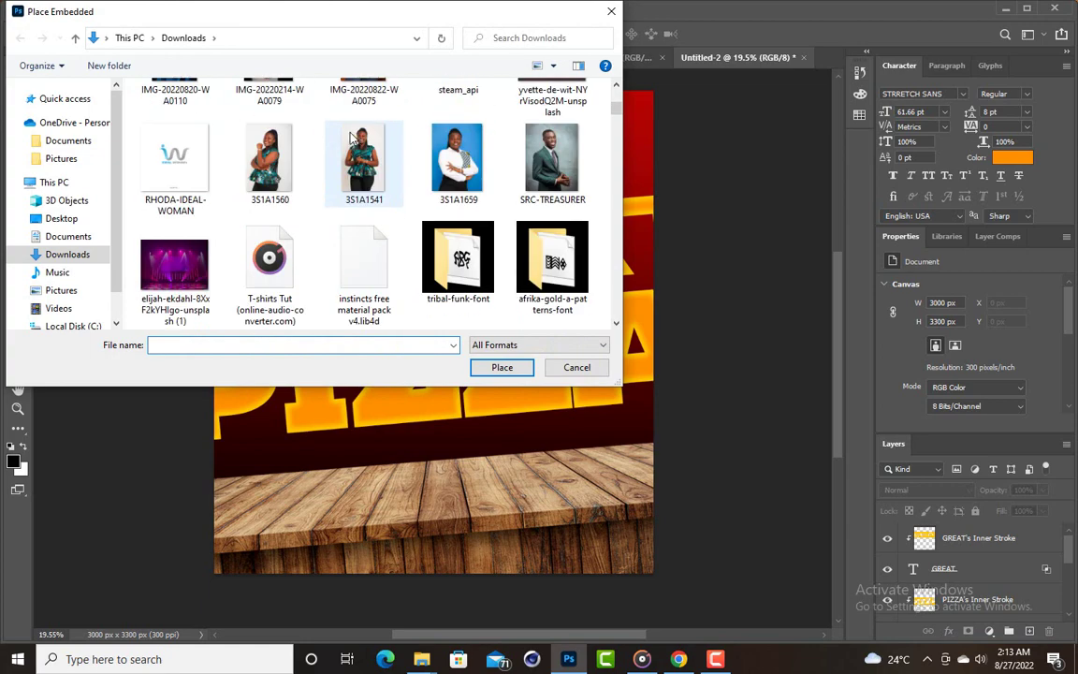
scroll(355, 140, "down", 20)
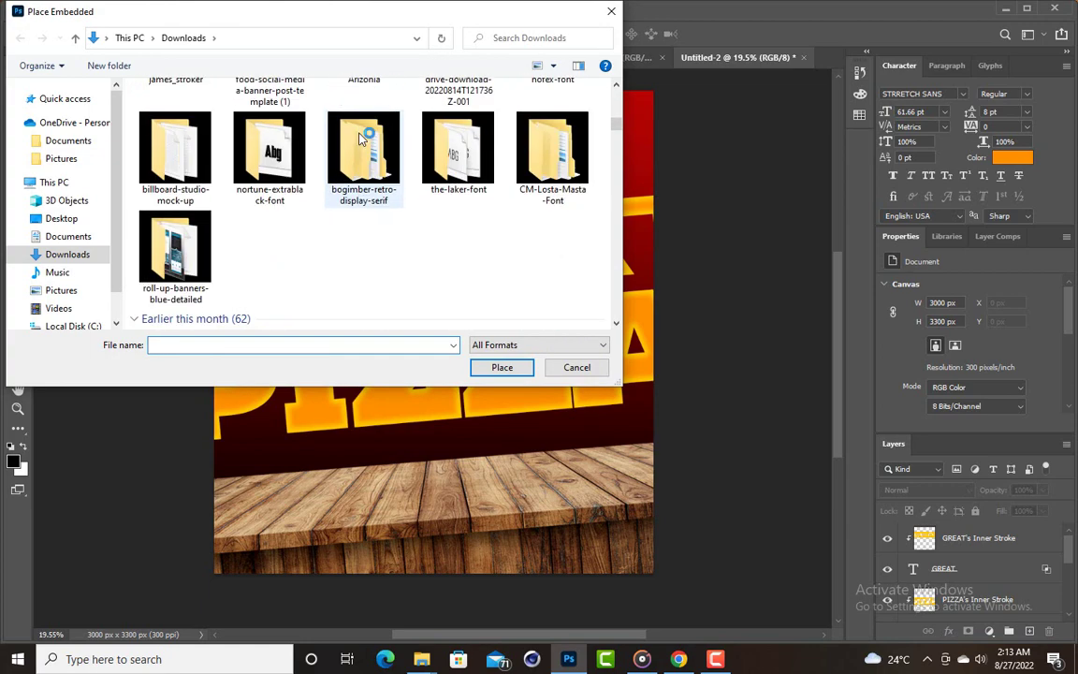
scroll(364, 138, "down", 20)
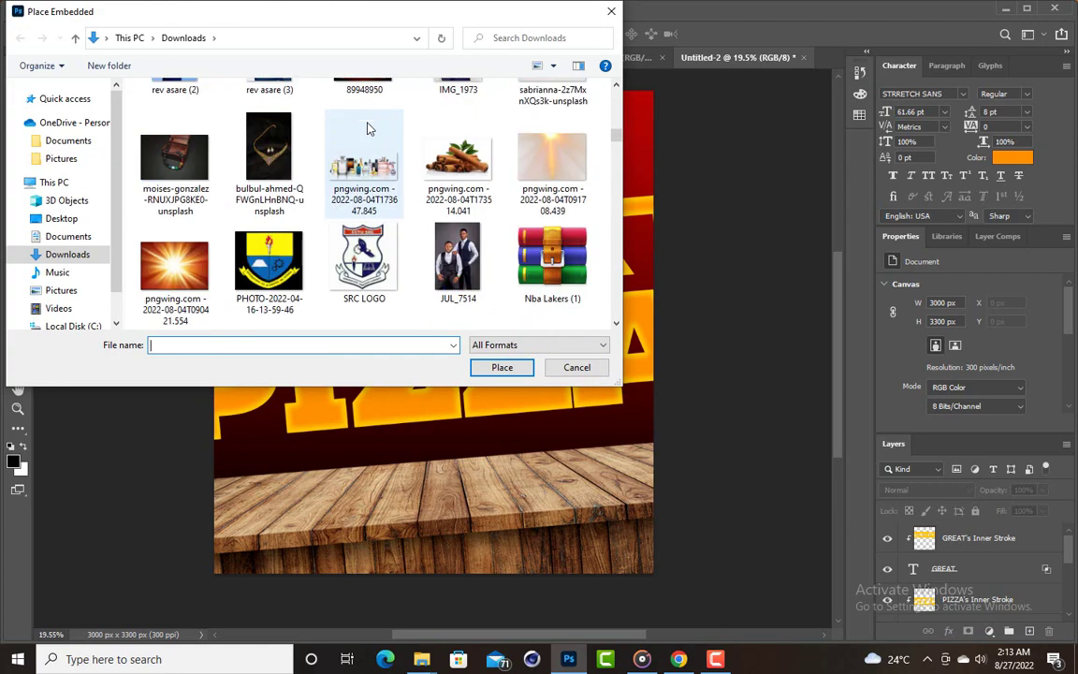
scroll(368, 130, "down", 20)
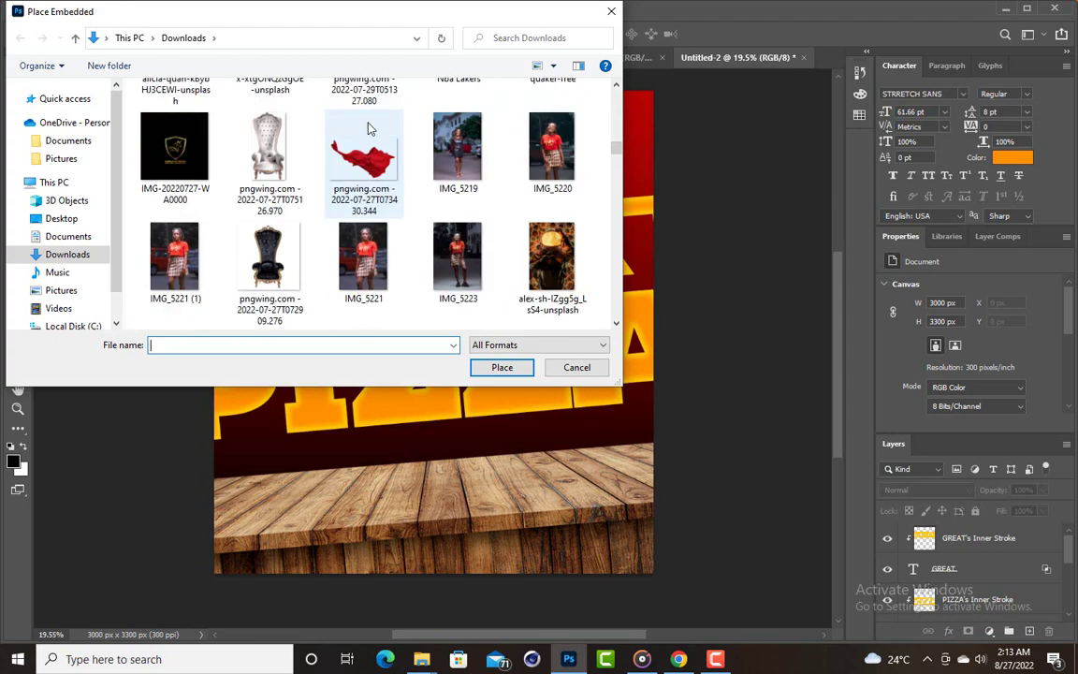
scroll(368, 129, "down", 20)
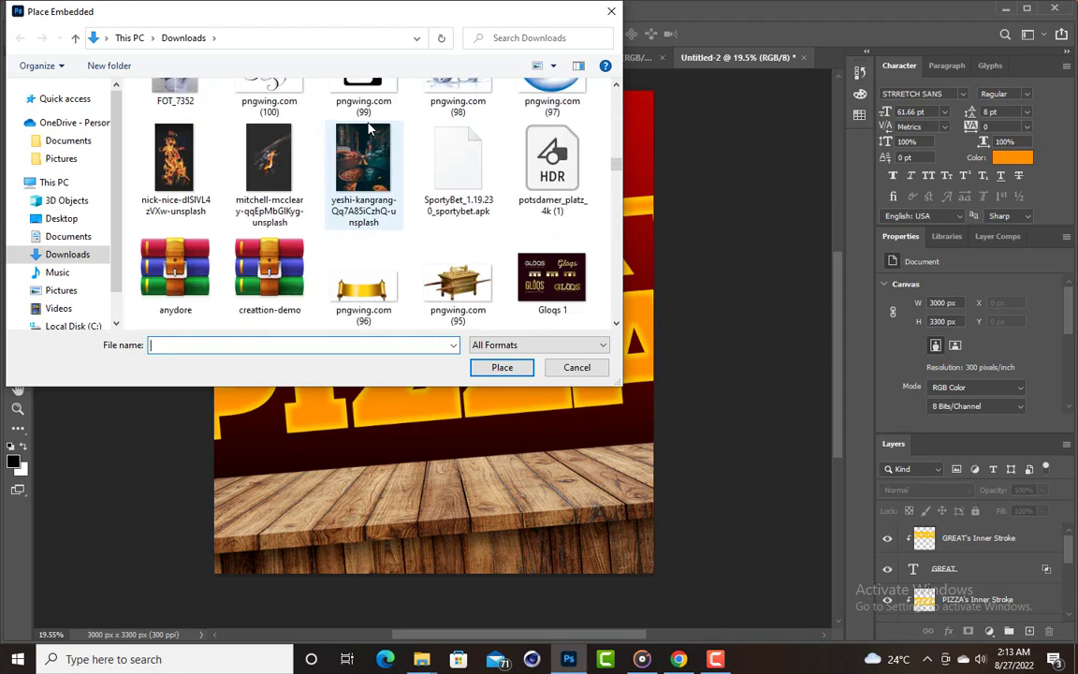
scroll(375, 131, "down", 5)
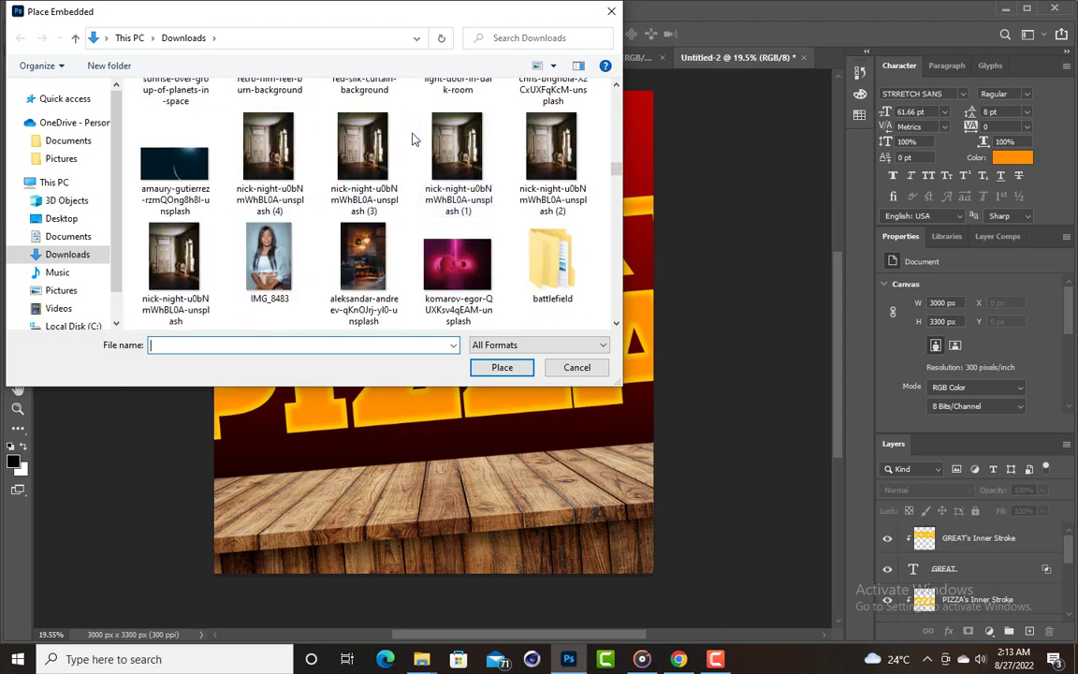
scroll(408, 136, "down", 5)
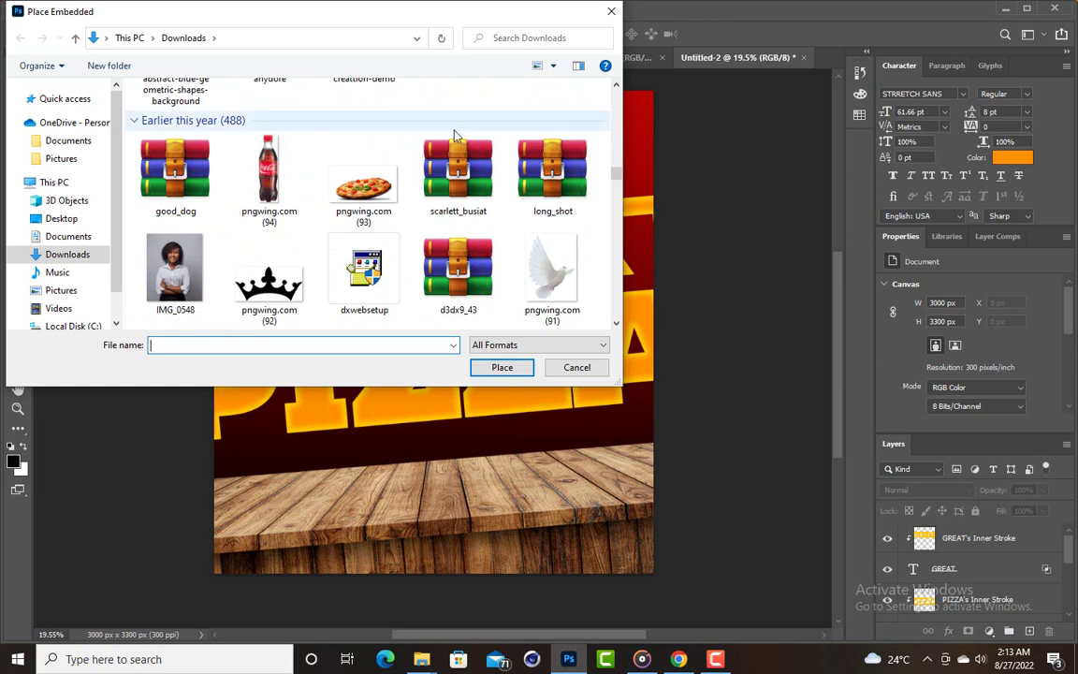
double_click(379, 192)
Set the pizza on the wooden table, rotated about -1.4° and scaled to about 67%, then commit the placement and deselect it
left_click_drag(494, 298, 494, 304)
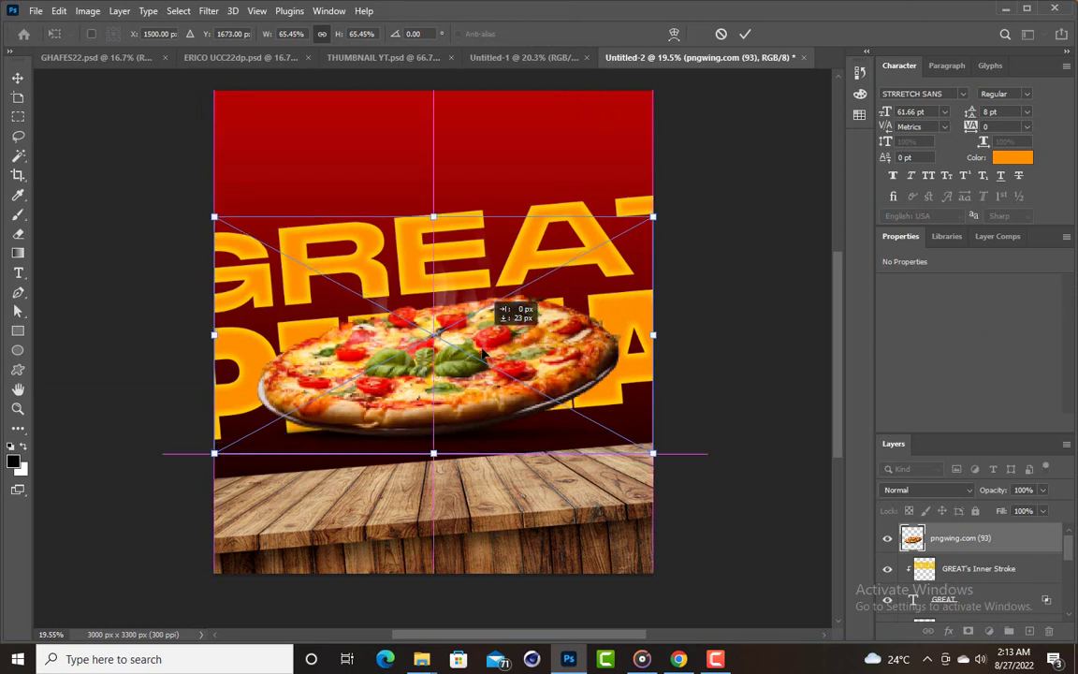
left_click_drag(485, 352, 483, 413)
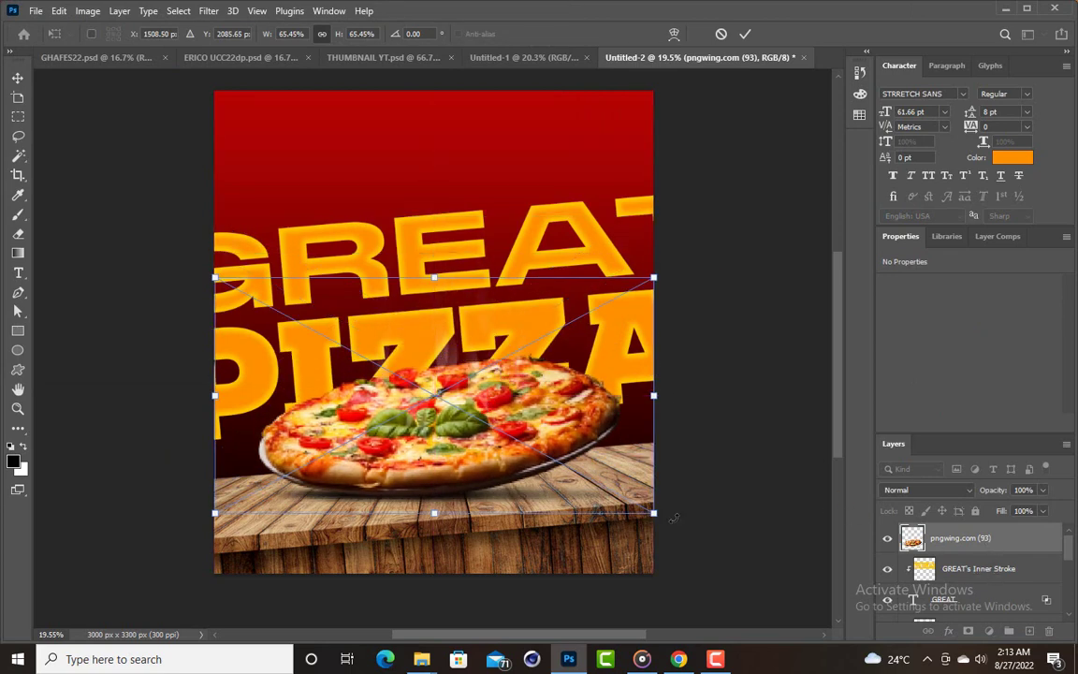
left_click_drag(674, 518, 711, 493)
left_click_drag(529, 433, 540, 439)
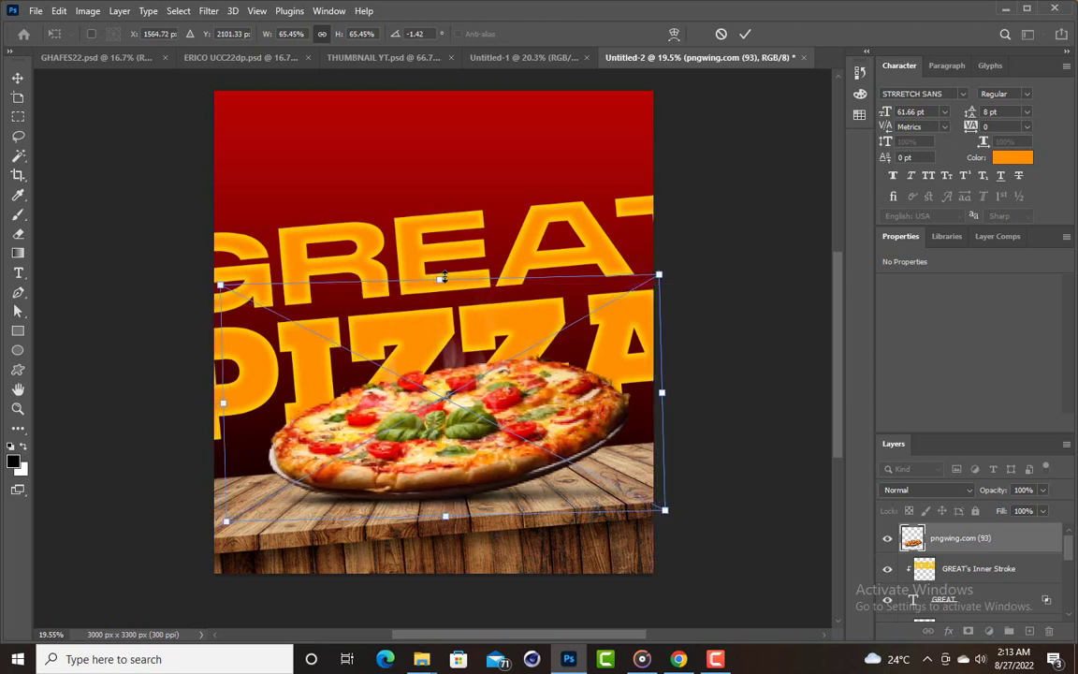
left_click_drag(443, 278, 439, 268)
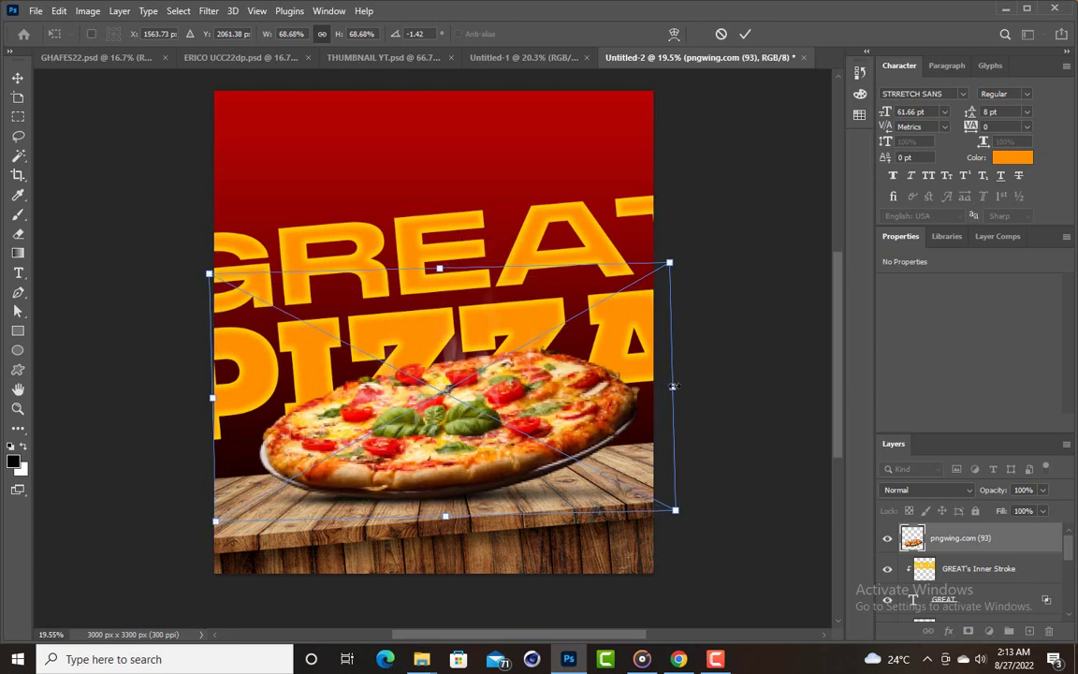
left_click_drag(673, 386, 667, 386)
left_click_drag(537, 410, 532, 413)
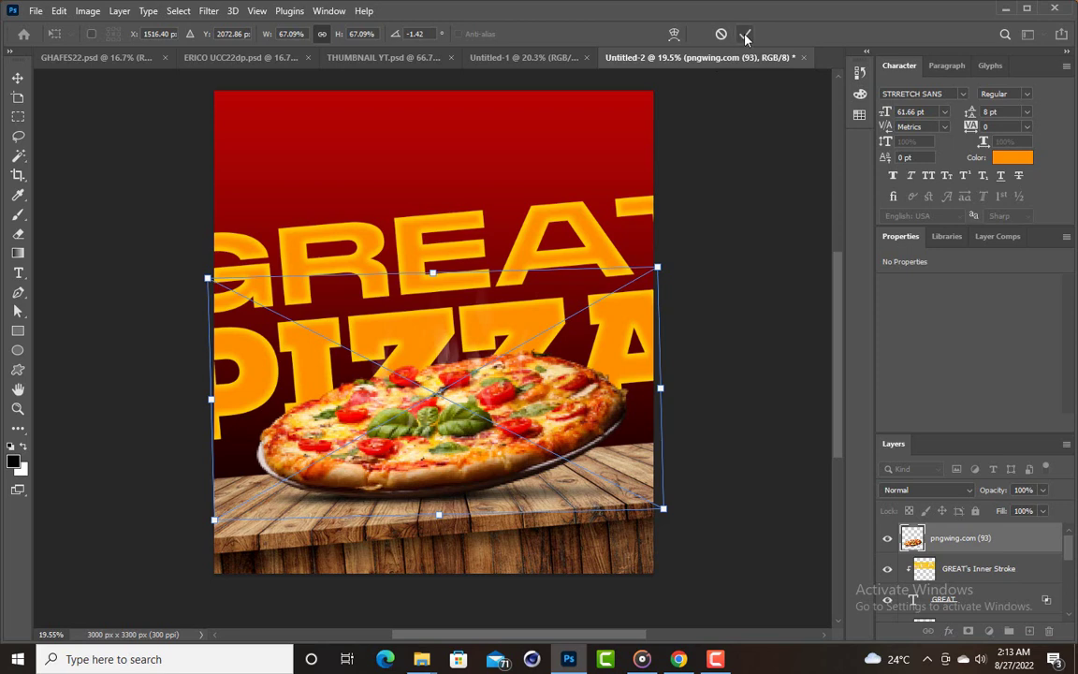
left_click(745, 34)
left_click(697, 178)
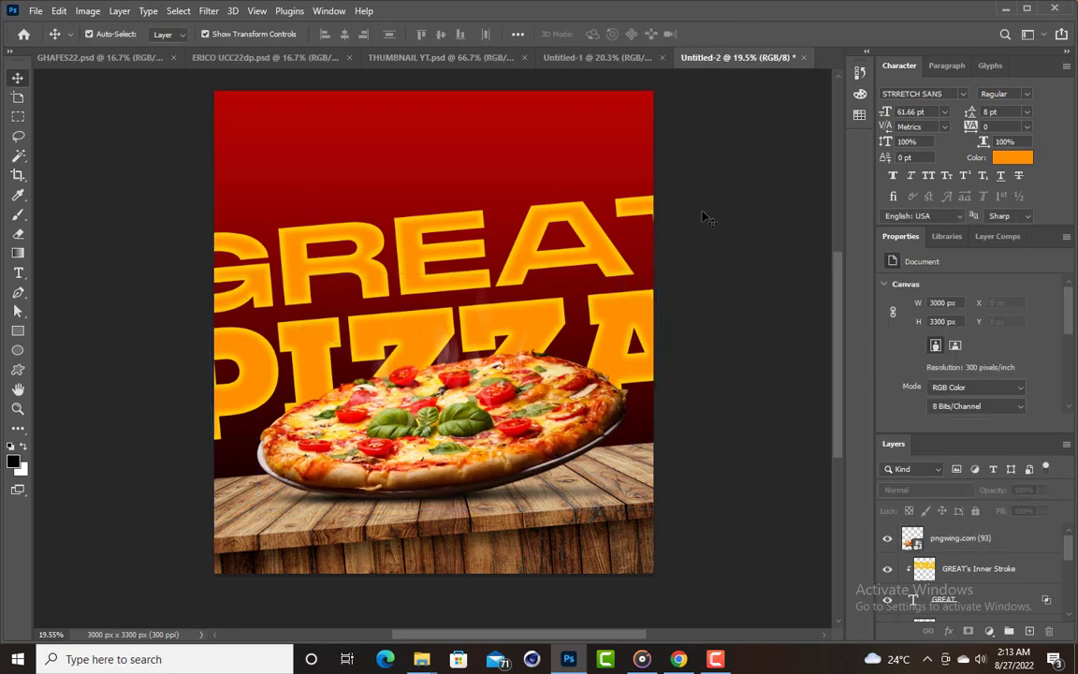
scroll(704, 296, "up", 1)
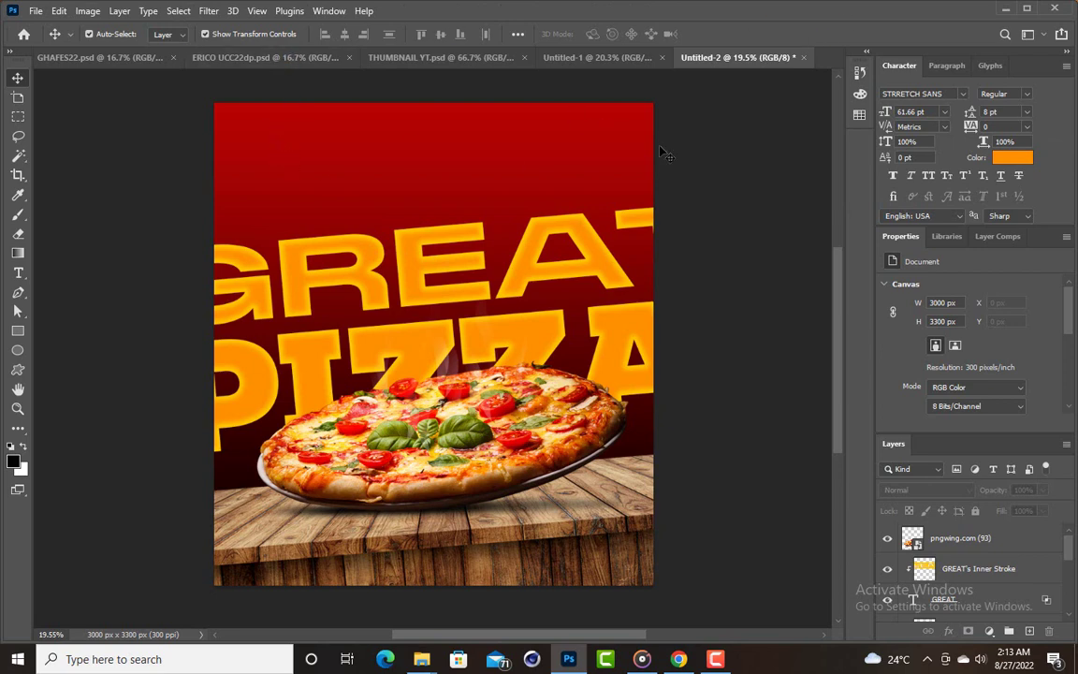
scroll(775, 199, "down", 1)
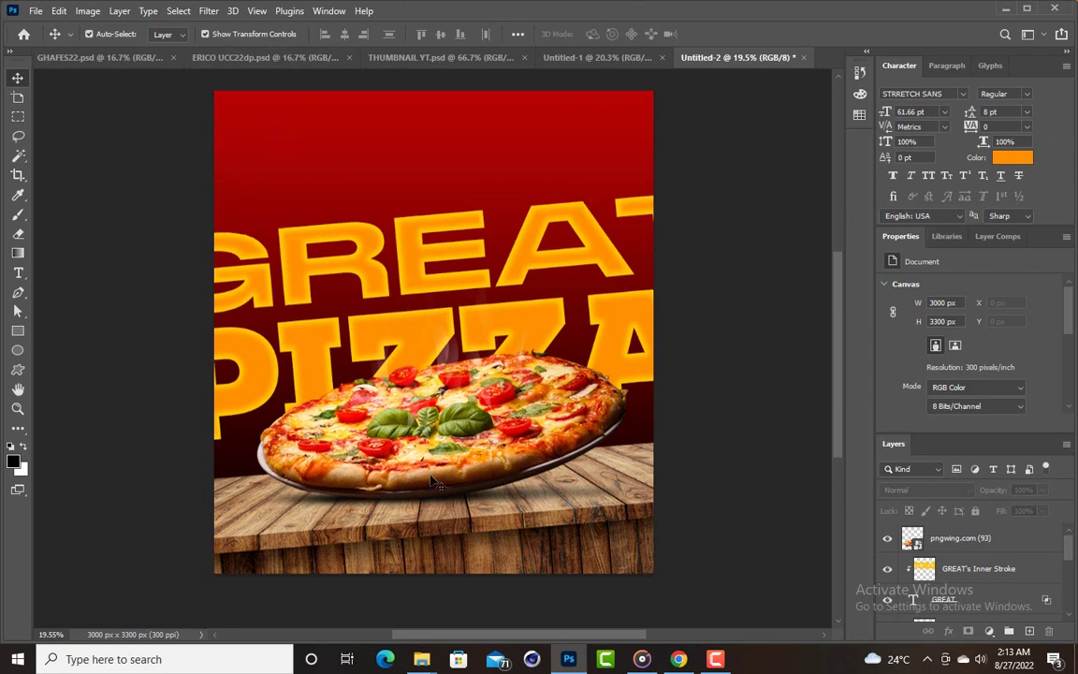
scroll(699, 308, "up", 1)
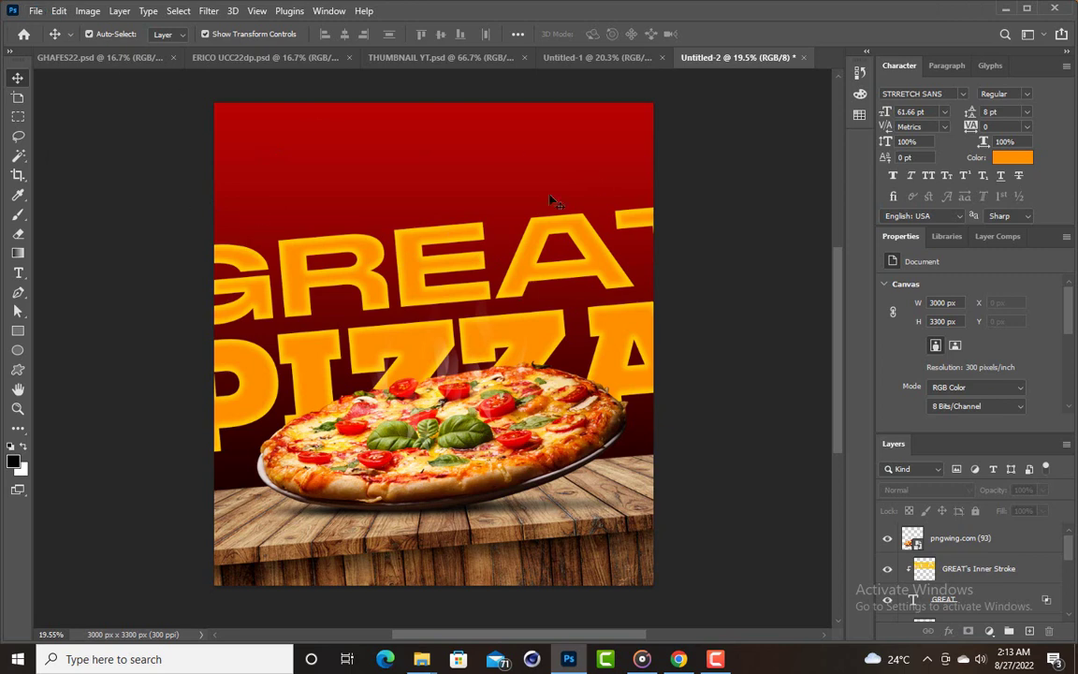
Place the fire sparks image 1545 from the Downloads folder as an embedded layer above the pizza
left_click(35, 13)
left_click(71, 321)
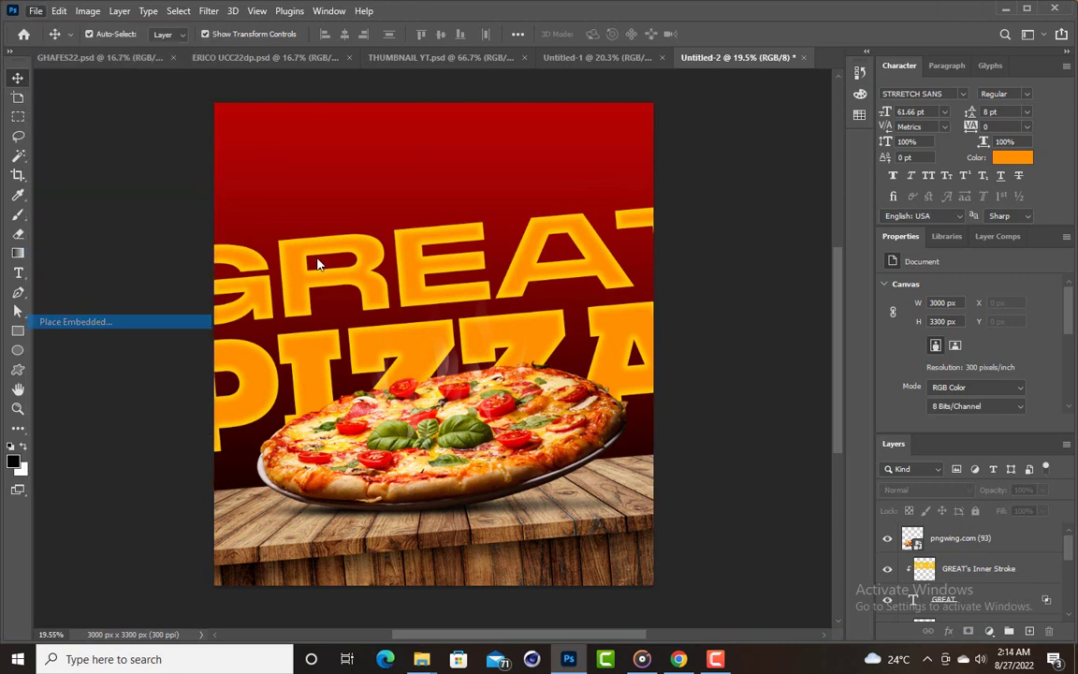
scroll(214, 200, "down", 10)
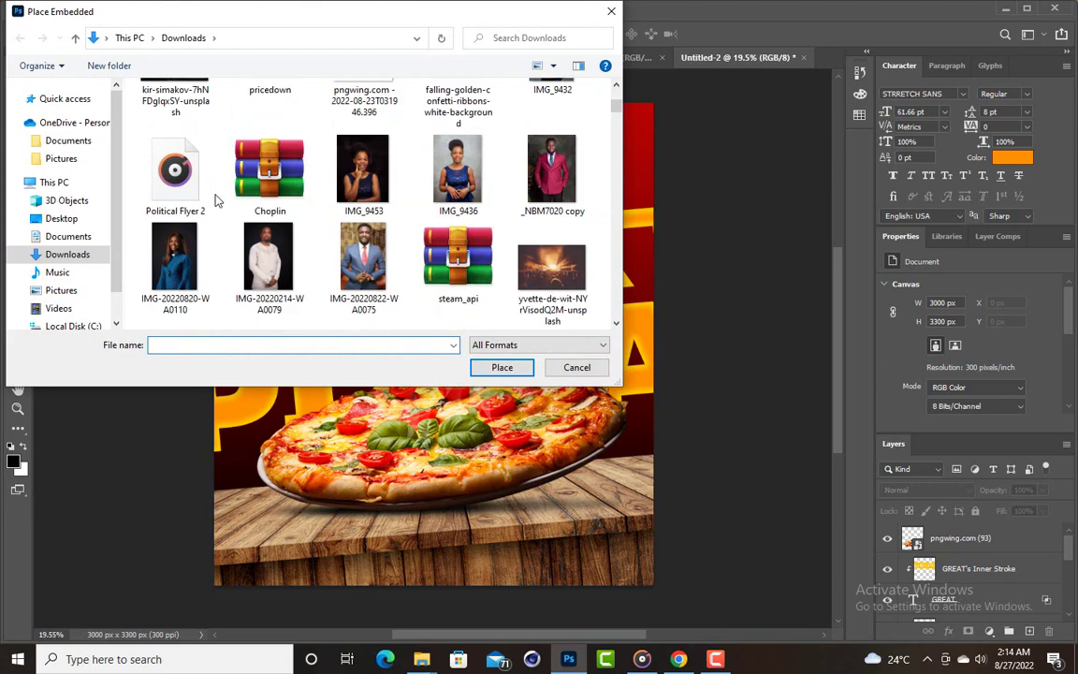
scroll(214, 200, "down", 15)
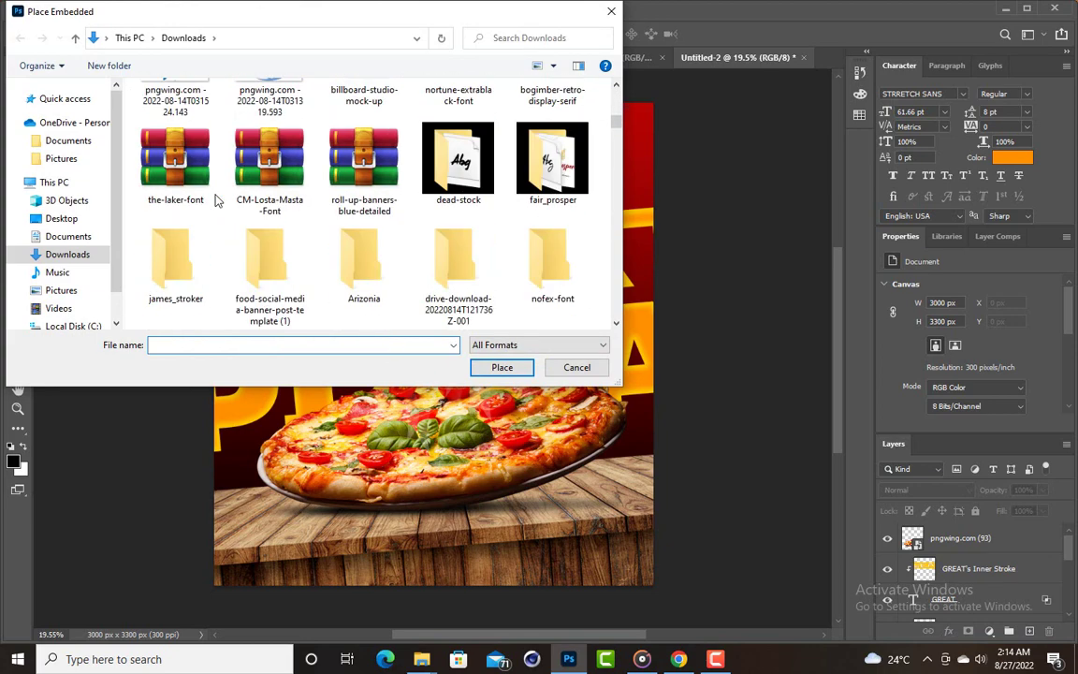
scroll(214, 200, "down", 10)
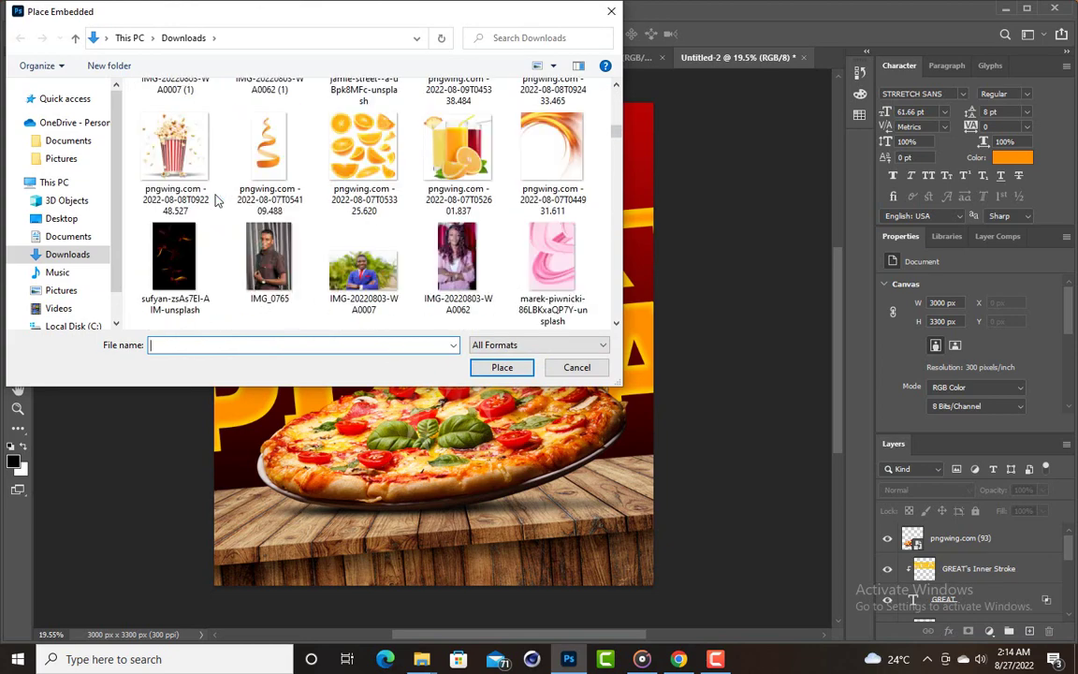
scroll(214, 200, "down", 15)
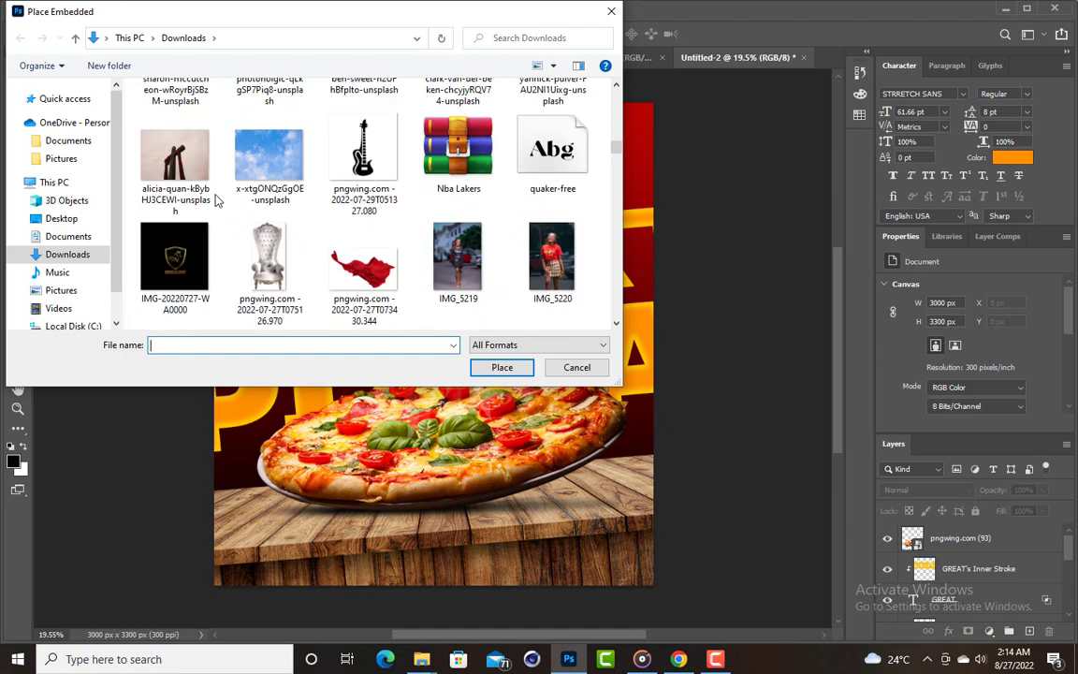
scroll(214, 201, "down", 15)
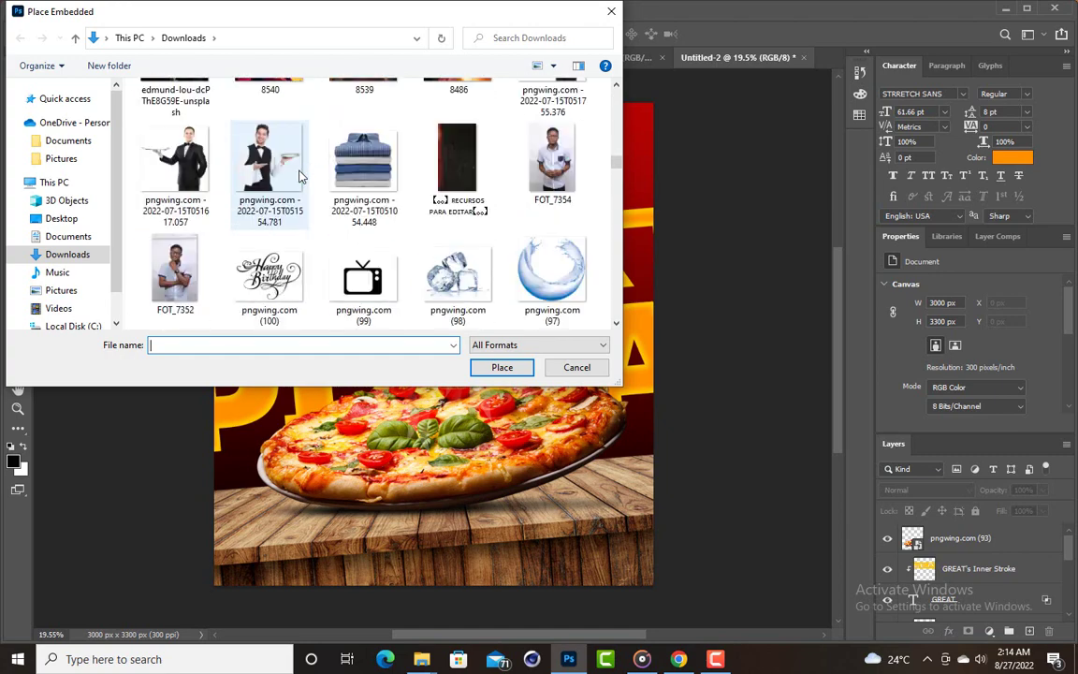
scroll(300, 176, "up", 3)
scroll(319, 164, "down", 10)
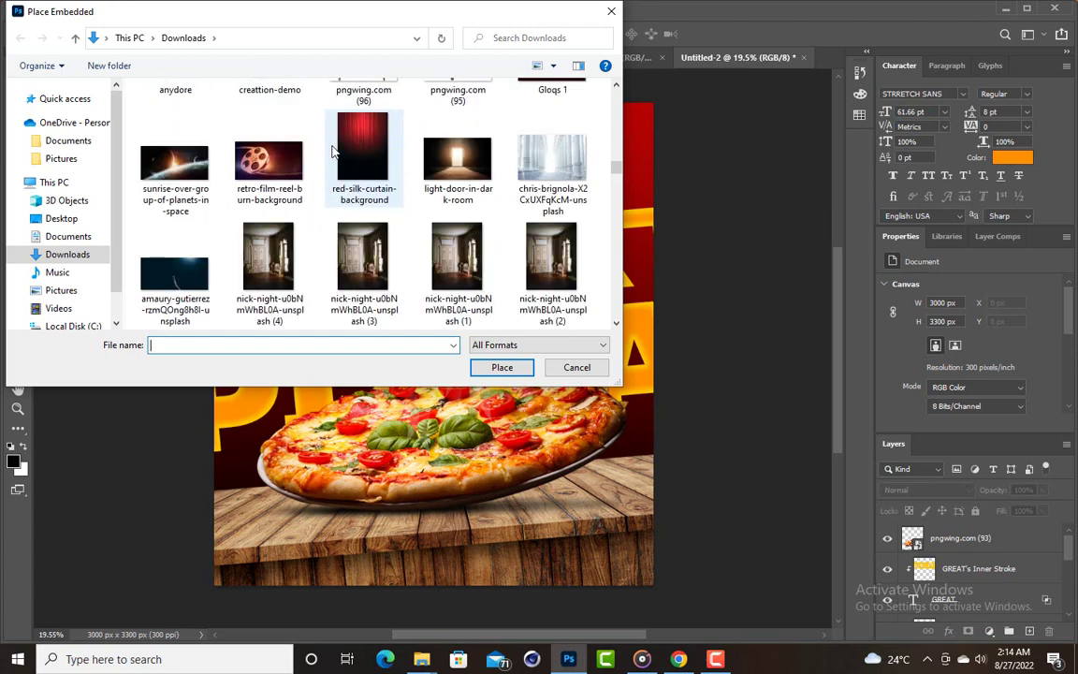
scroll(333, 152, "down", 15)
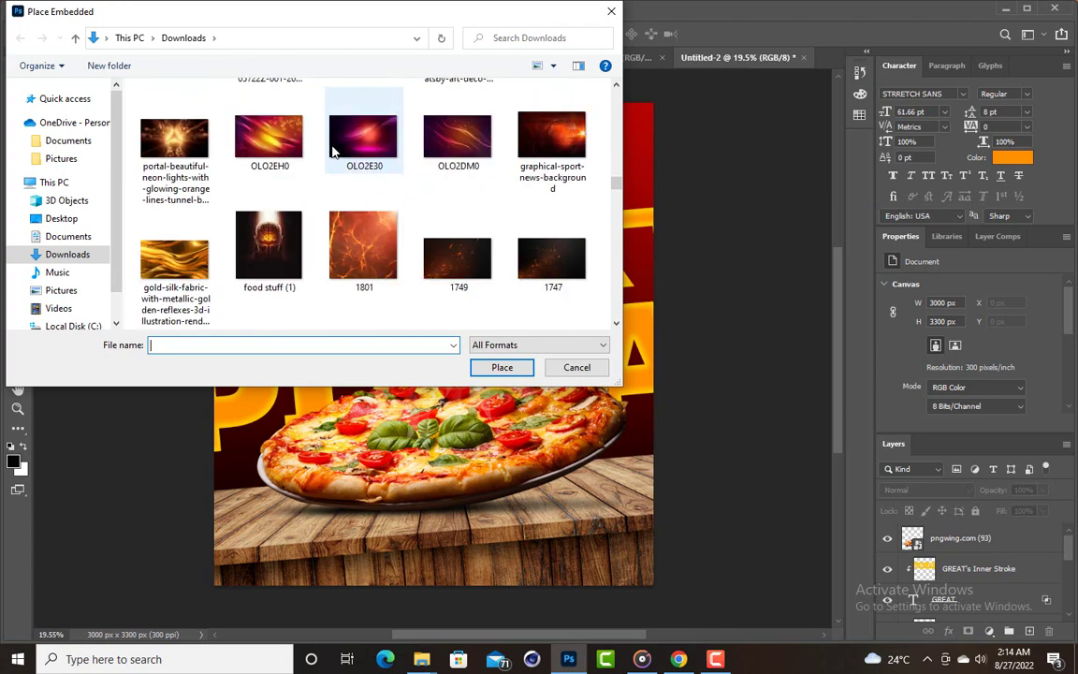
scroll(329, 151, "down", 1)
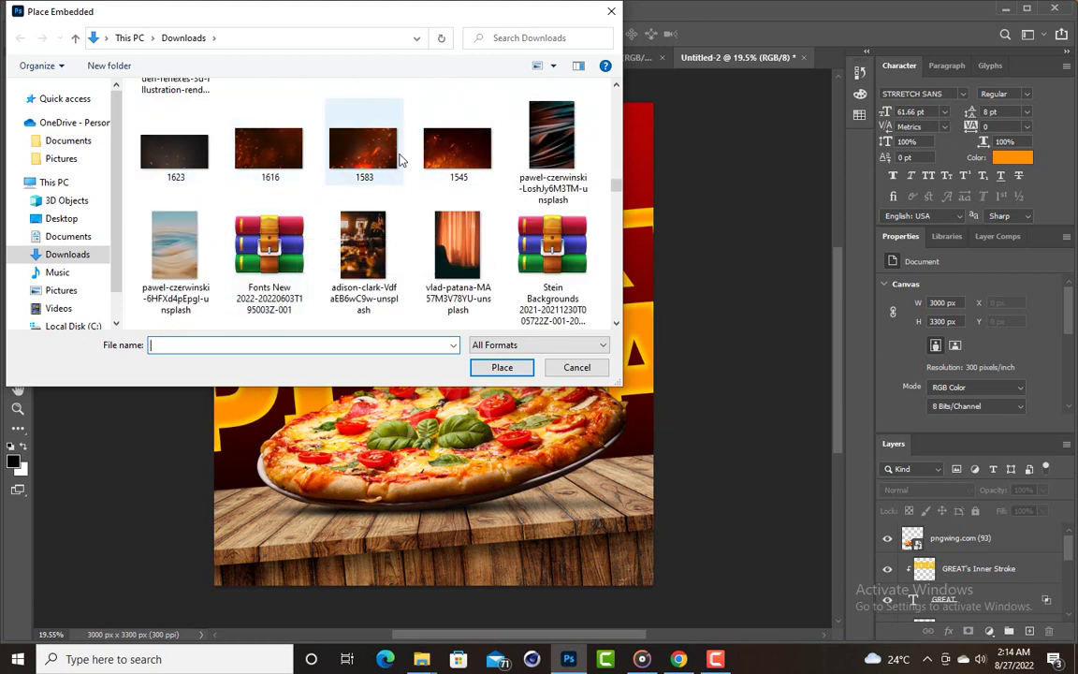
left_click(458, 155)
double_click(458, 168)
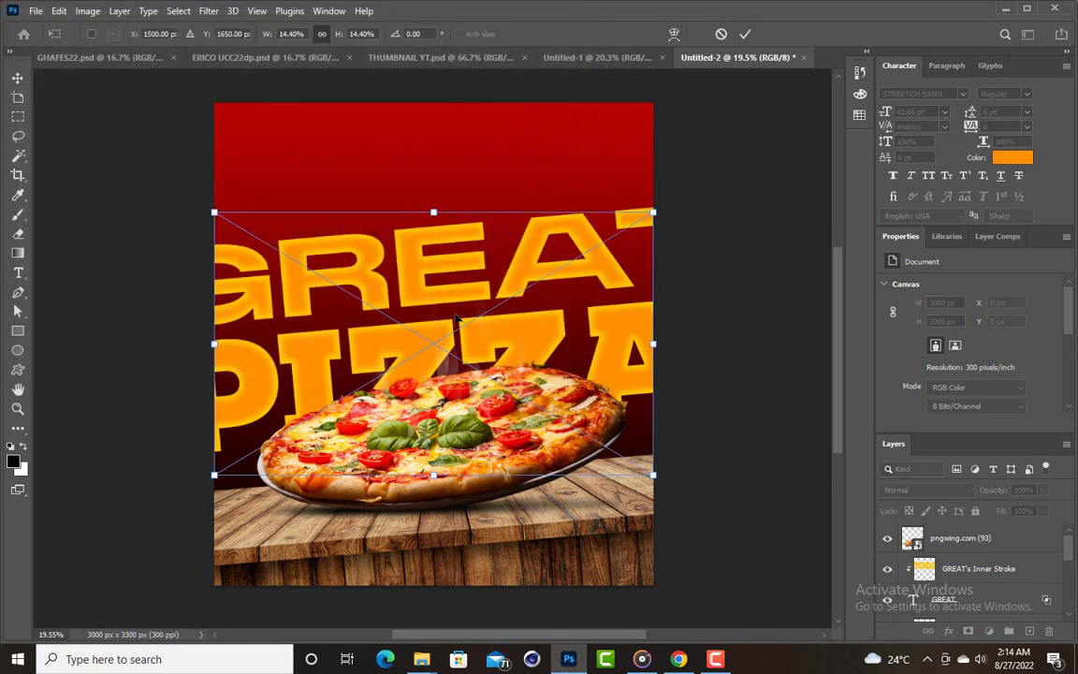
Position the sparks image over the flyer's lower half, scale it to about 14.8% to span the full width, and commit
left_click_drag(484, 324, 485, 438)
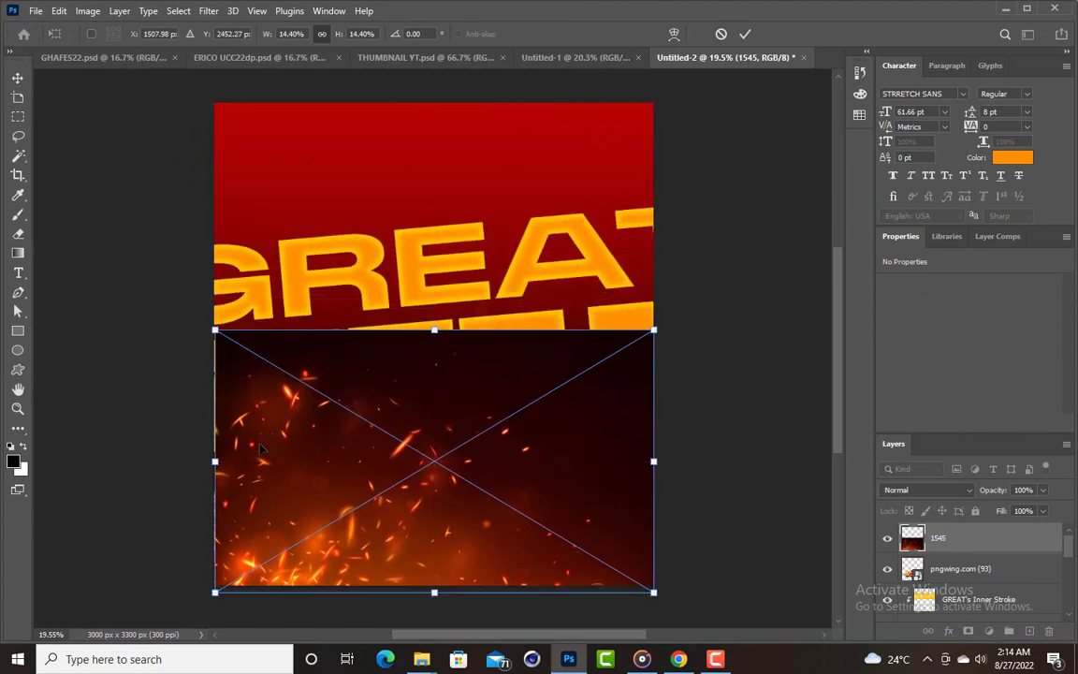
left_click_drag(208, 463, 202, 462)
left_click_drag(561, 458, 564, 462)
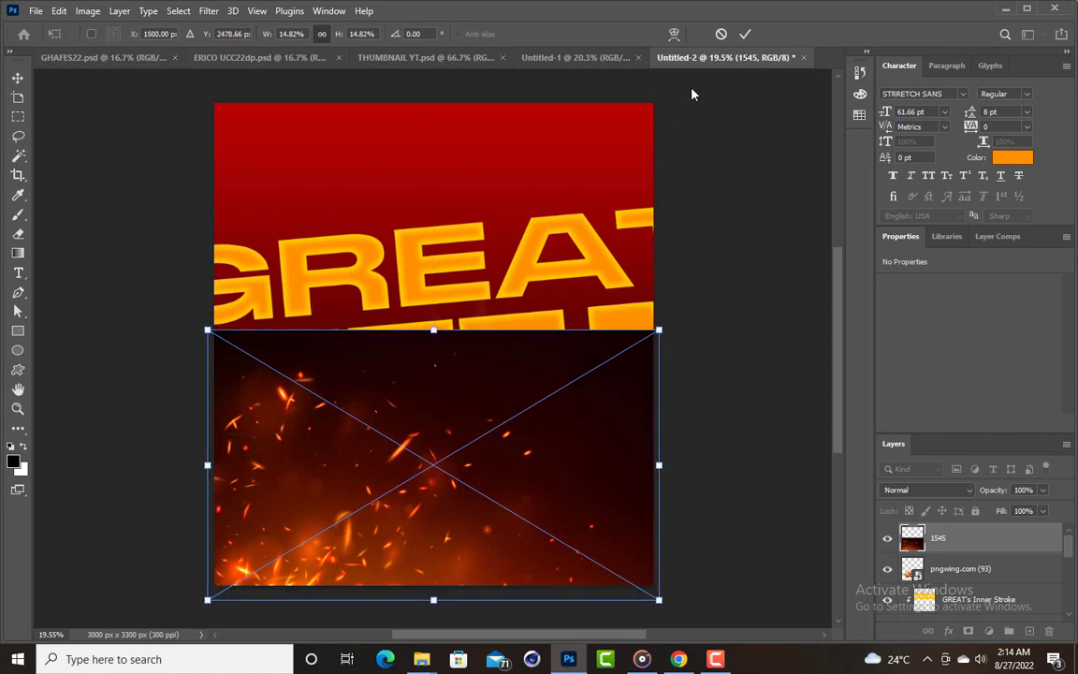
left_click(745, 34)
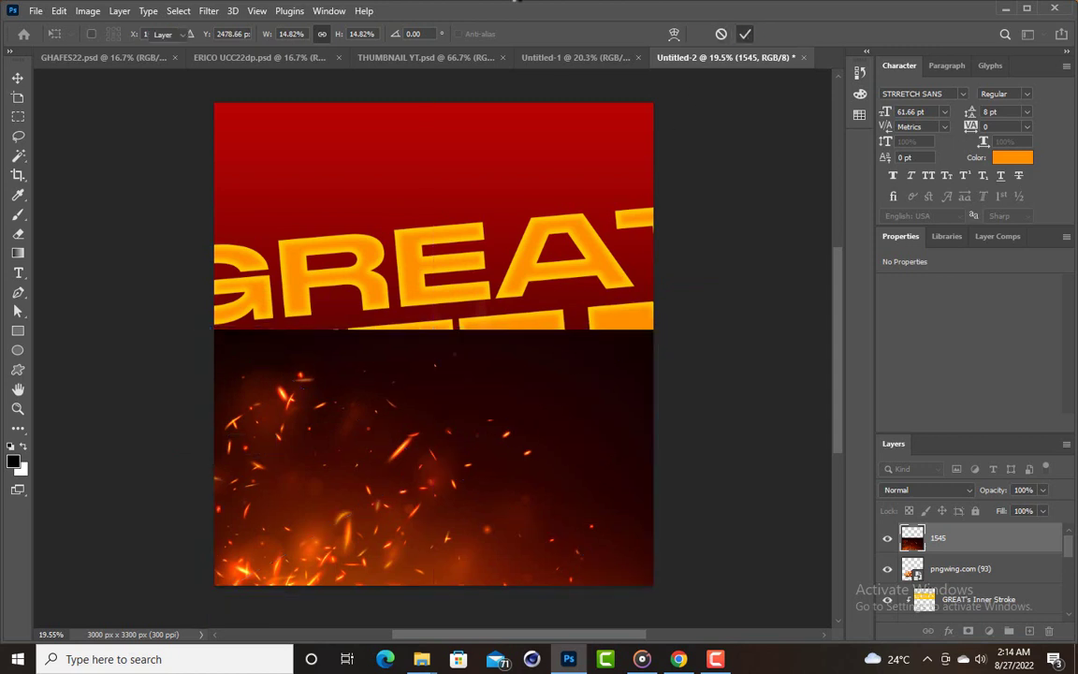
Set the blend mode of the 1545 sparks layer to Screen and deselect it
left_click(968, 494)
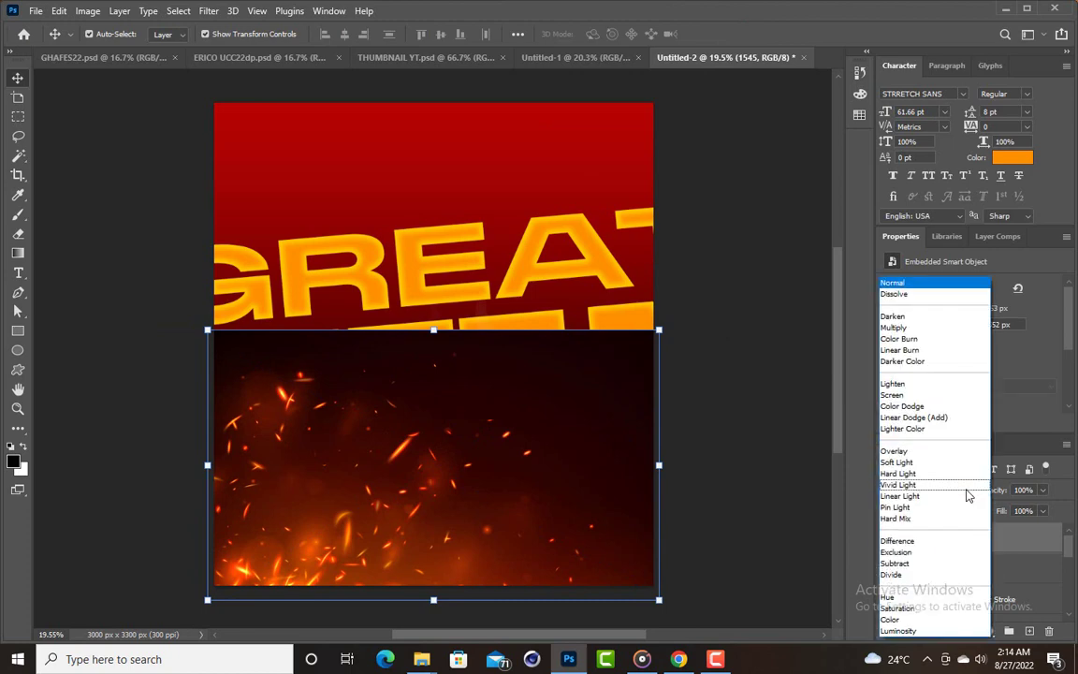
left_click(820, 358)
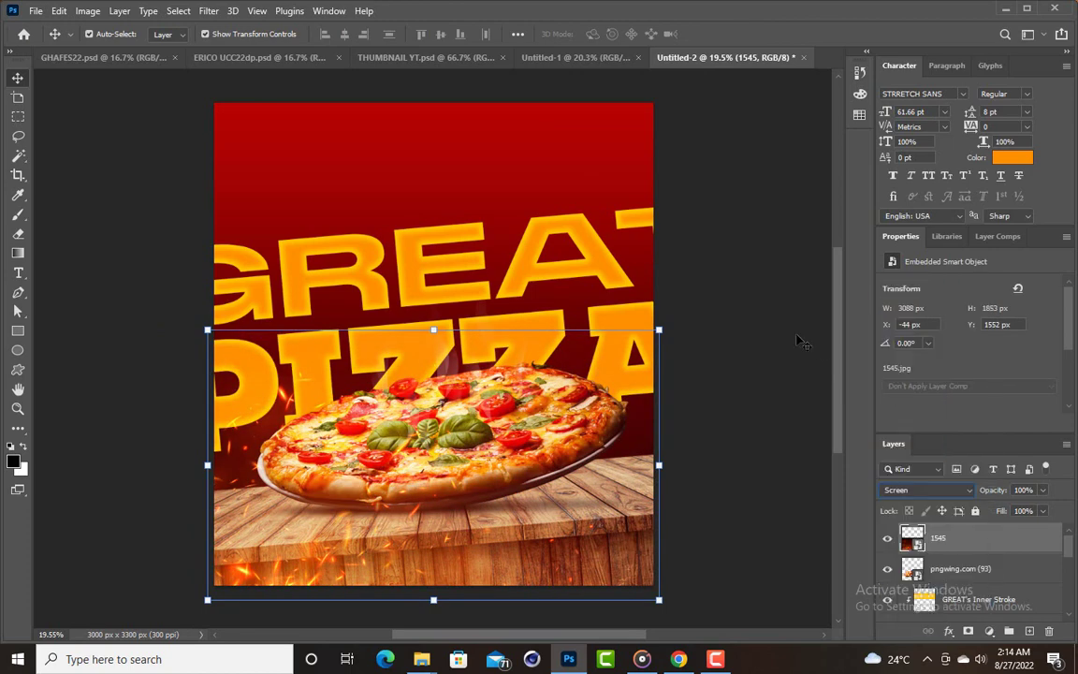
left_click(748, 330)
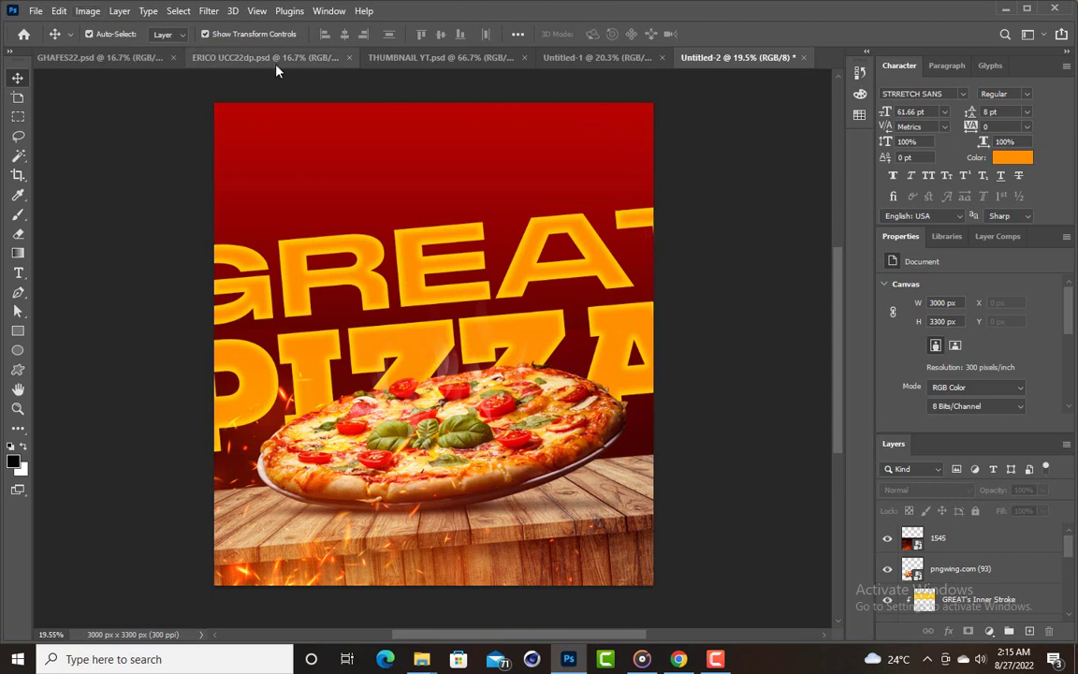
Place the light bulb image pngwing.com - 2022-08-26T124929.210 as an embedded layer, scaled to about 656 x 1998 px, hanging at the flyer's upper-right corner
left_click(36, 10)
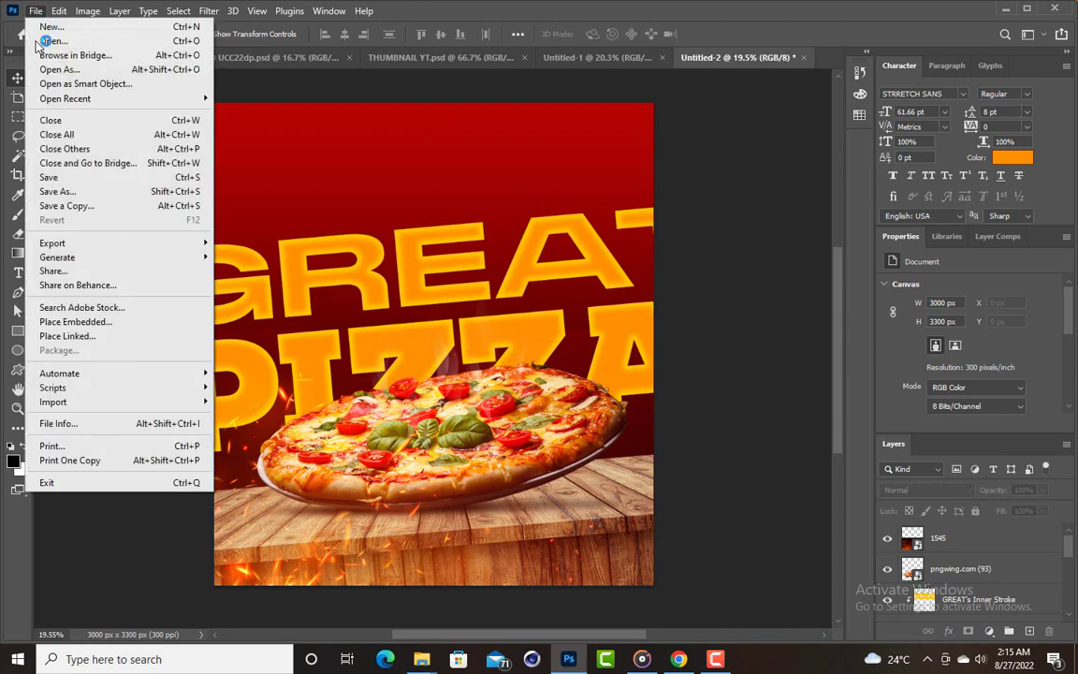
left_click(79, 321)
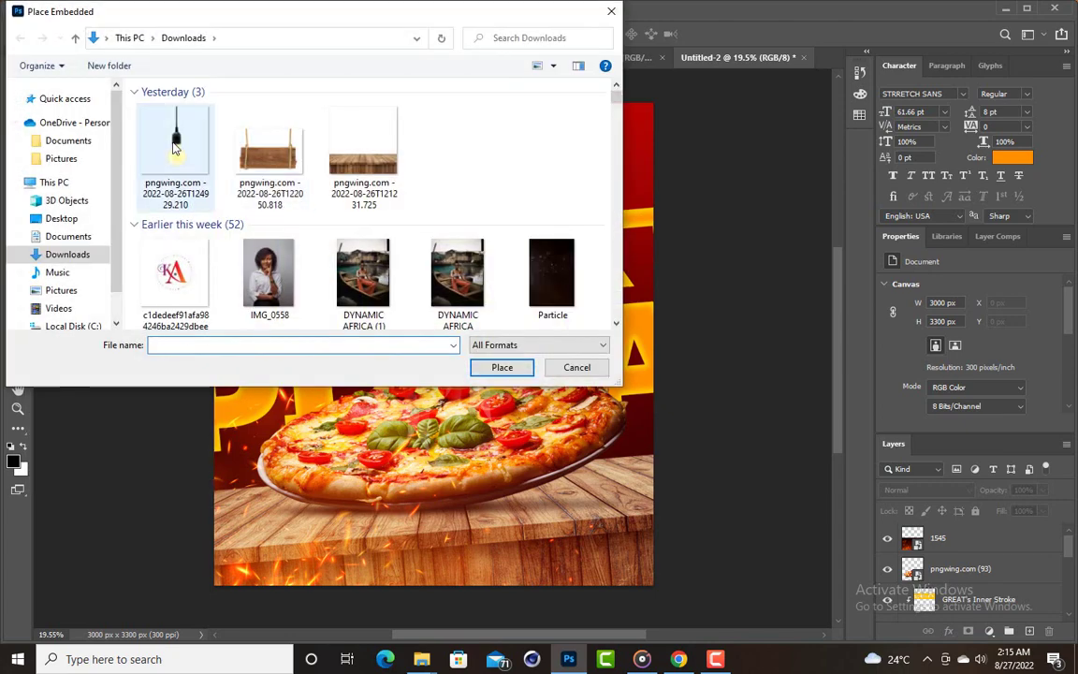
double_click(159, 140)
left_click_drag(440, 349, 638, 154)
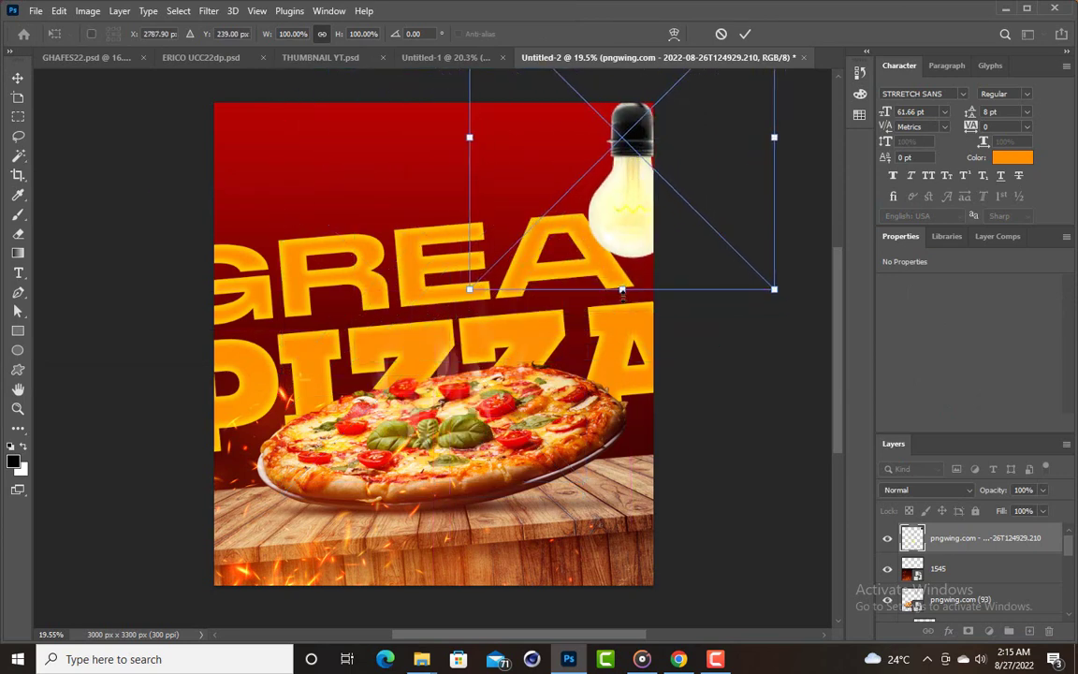
left_click_drag(623, 292, 625, 307)
left_click_drag(625, 249, 631, 235)
left_click(745, 34)
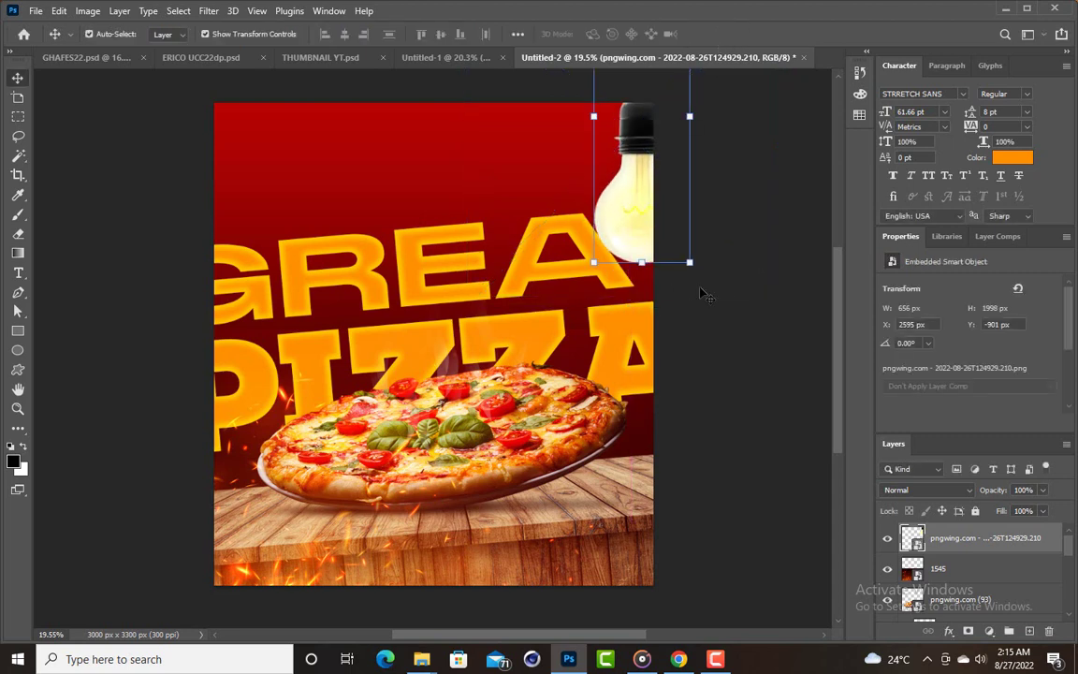
left_click(706, 295)
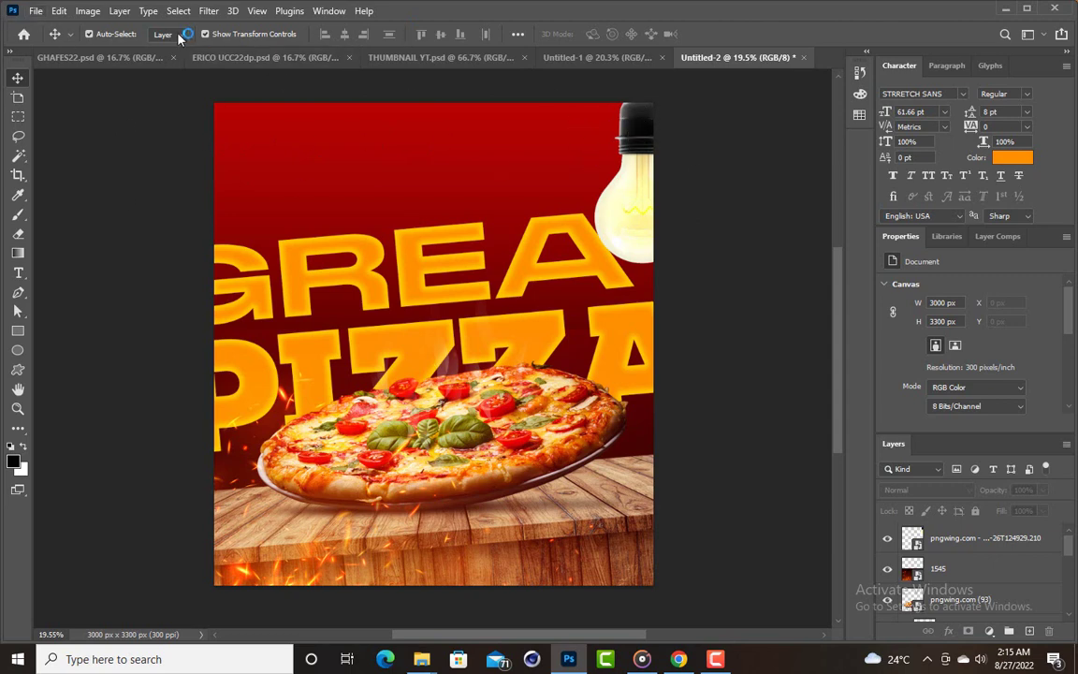
Place the GlowLight image from the Downloads folder as an embedded layer centred over the light bulb, at 100% scale
left_click(34, 10)
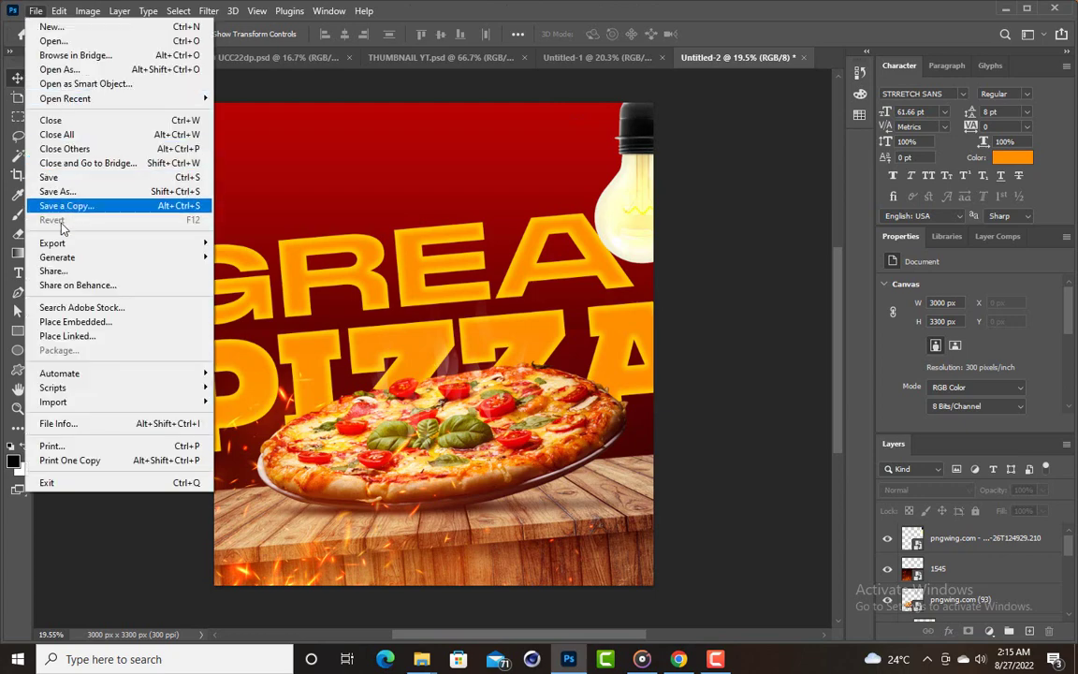
left_click(101, 322)
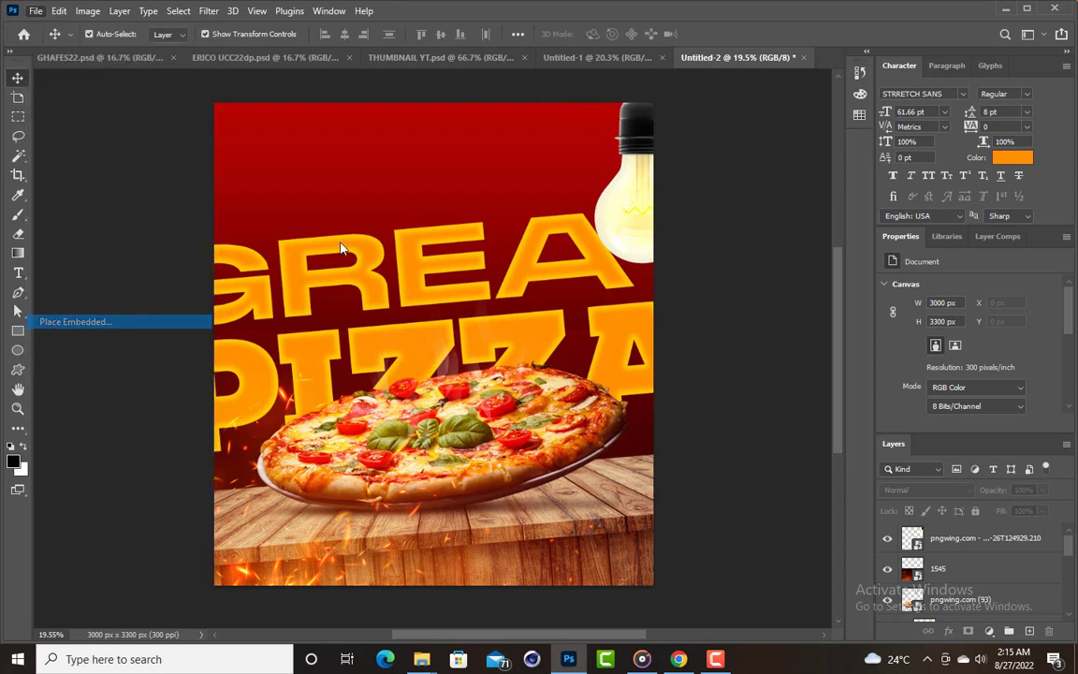
scroll(281, 150, "down", 2)
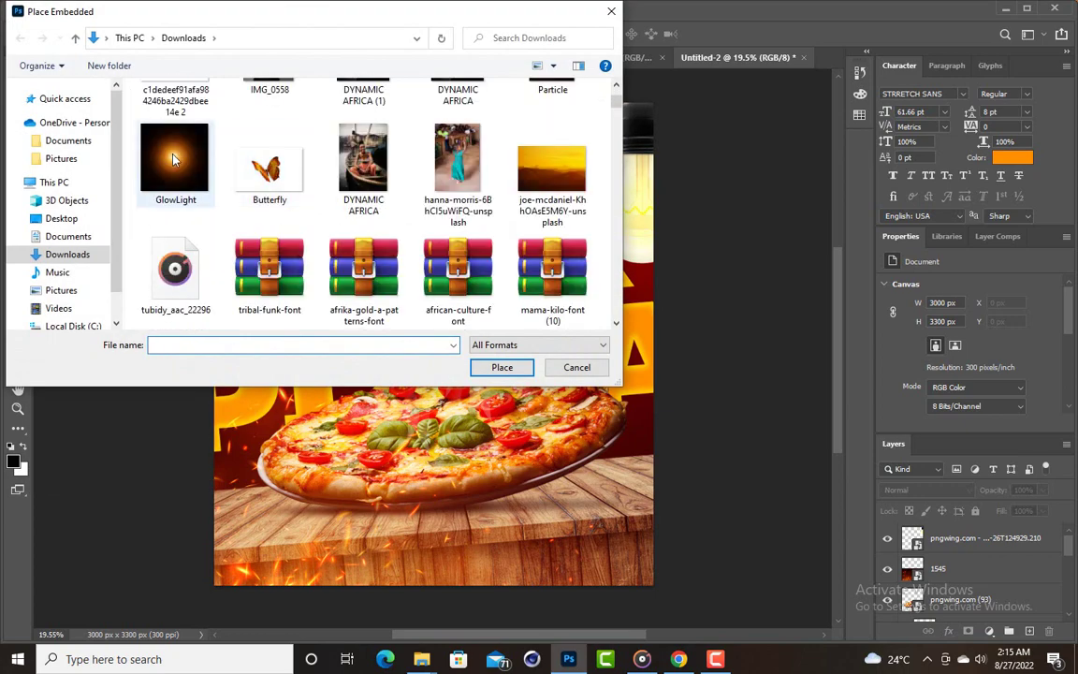
double_click(173, 159)
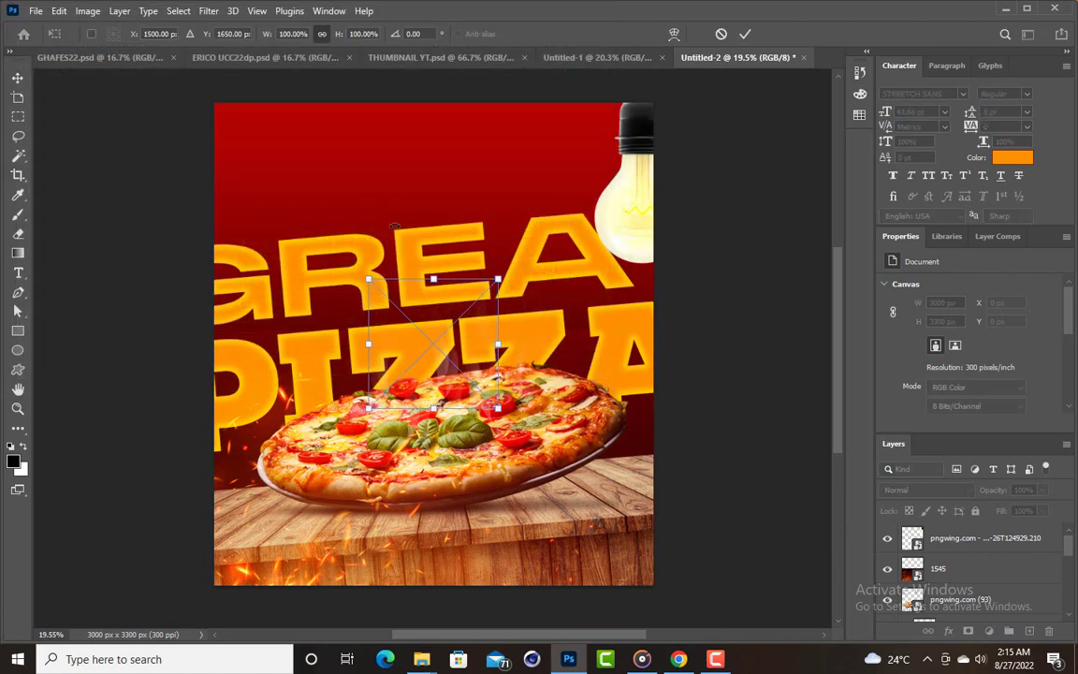
left_click_drag(433, 342, 634, 217)
left_click(746, 35)
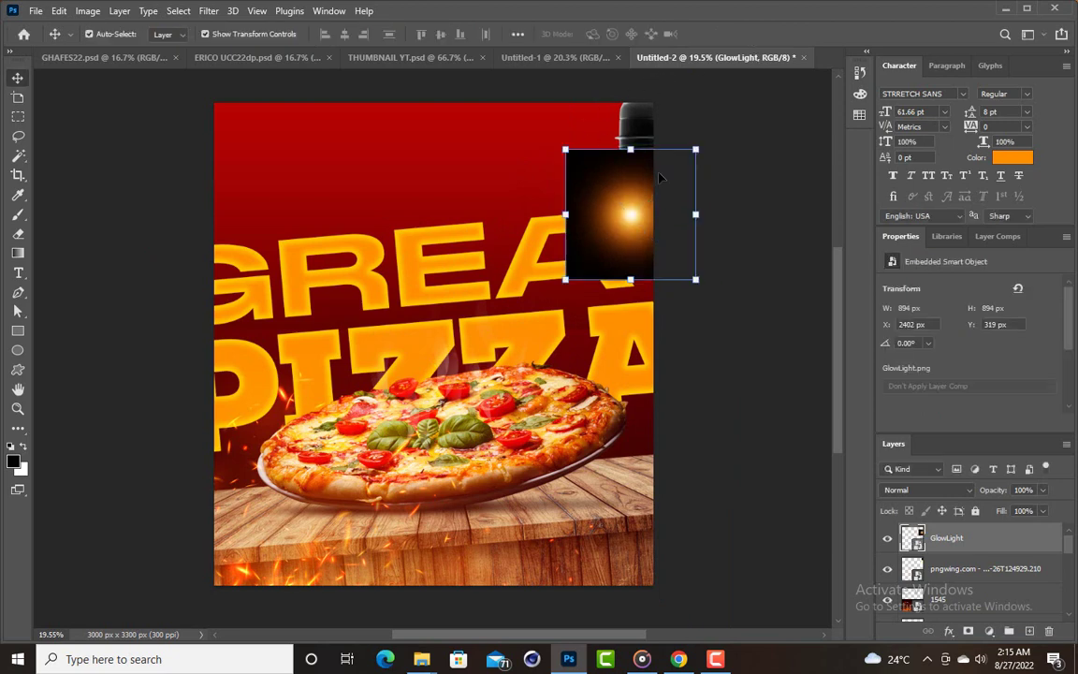
Set the GlowLight layer's blend mode to Screen and deselect it
left_click(969, 491)
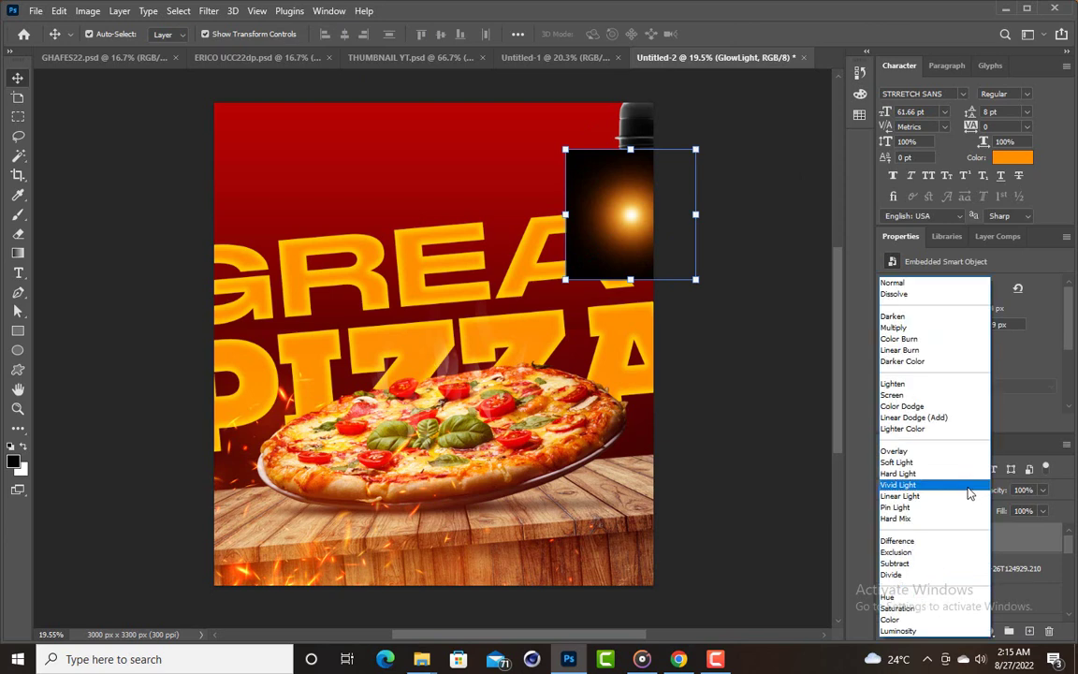
left_click(904, 396)
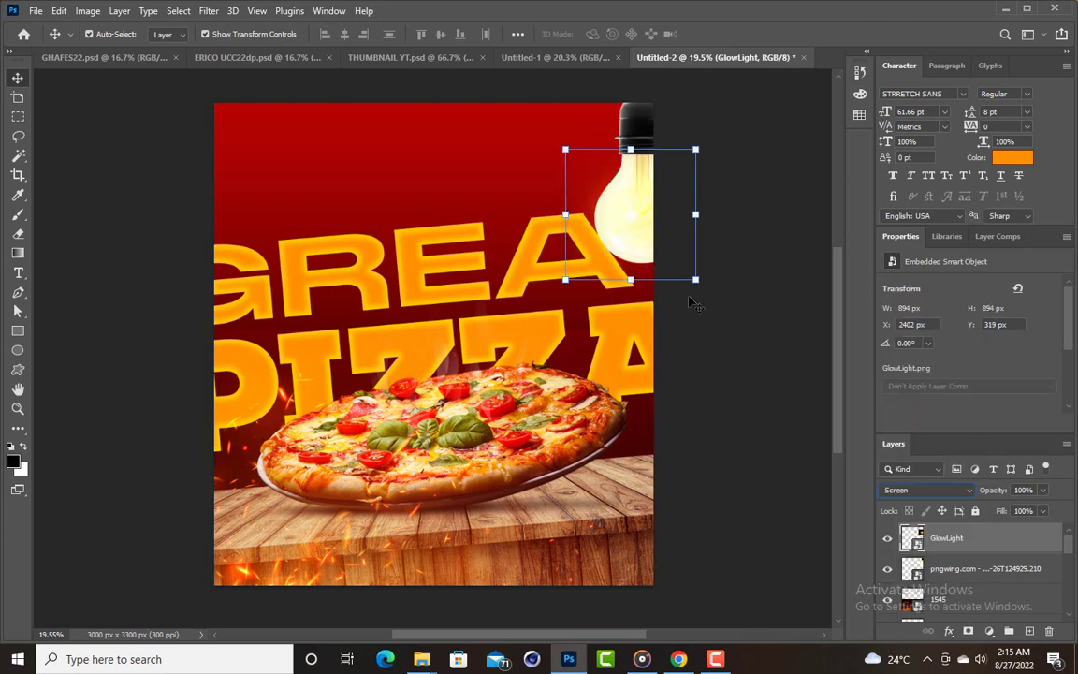
key("ctrl+t")
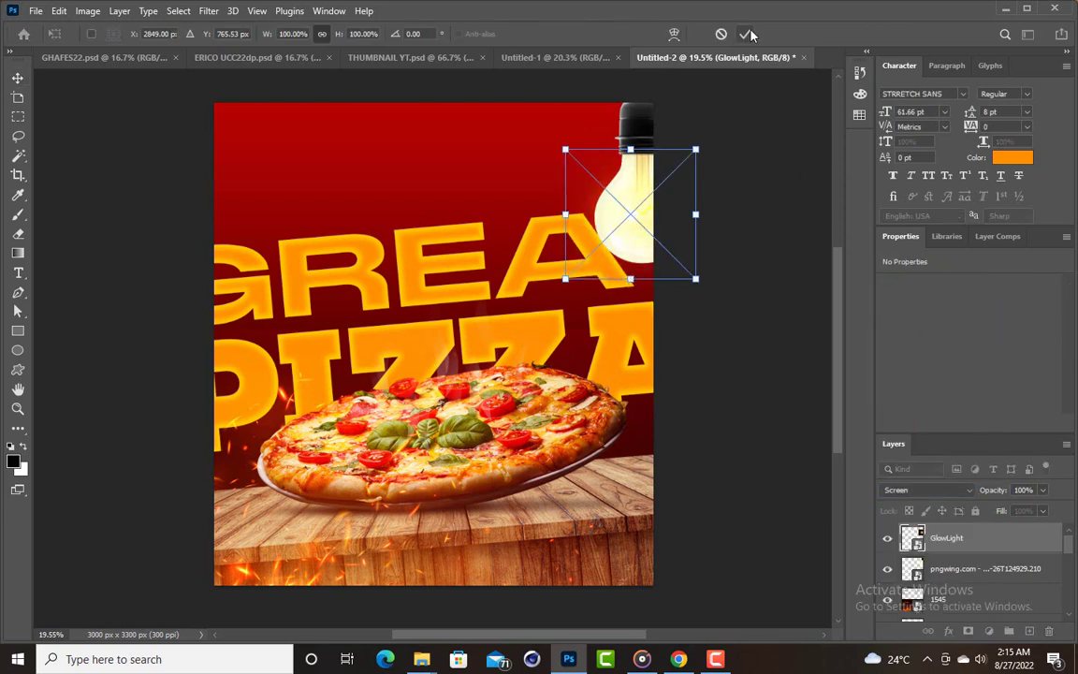
left_click(745, 34)
left_click(754, 96)
Apply a Motion Blur to the light bulb layer with an angle of 1° and a distance of 31 pixels
left_click(644, 122)
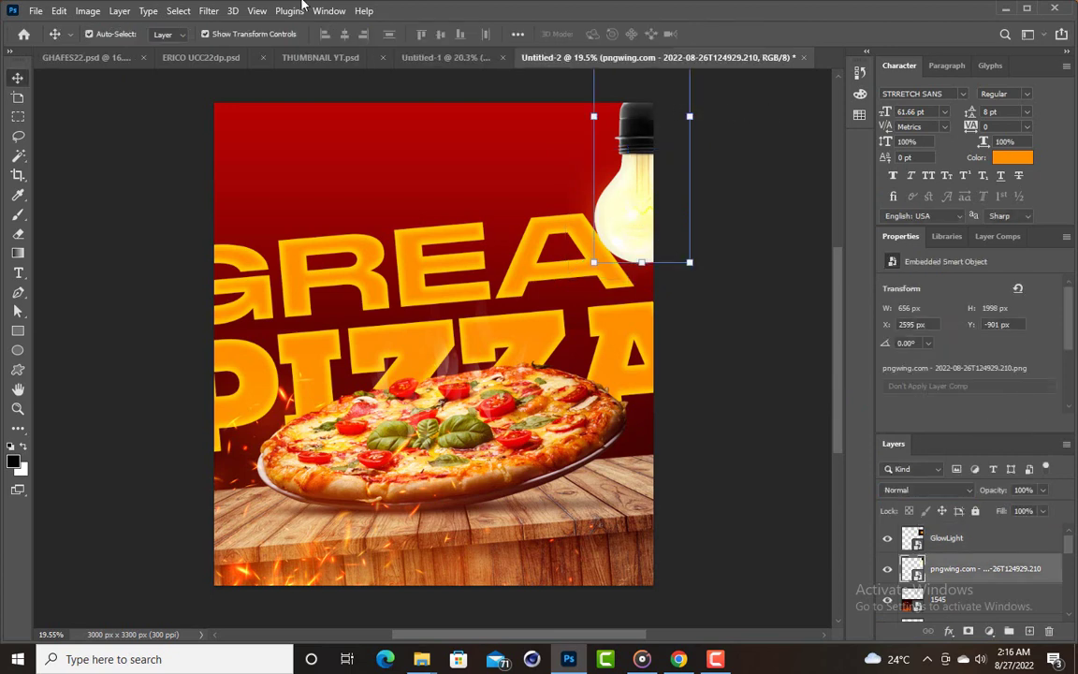
left_click(209, 12)
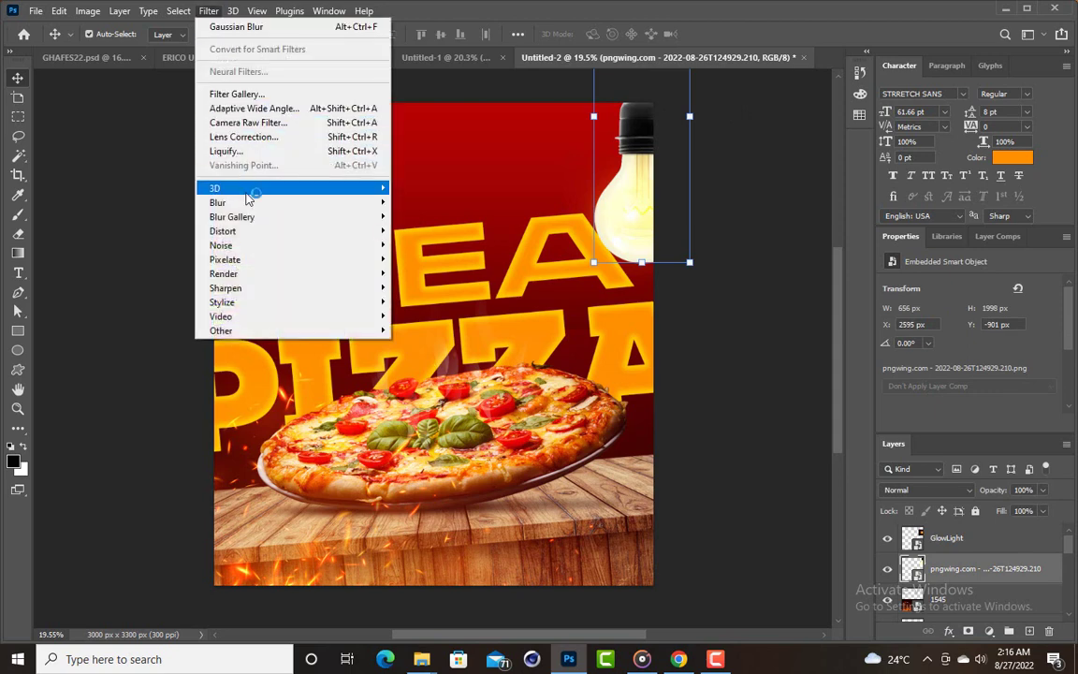
mouse_move(262, 204)
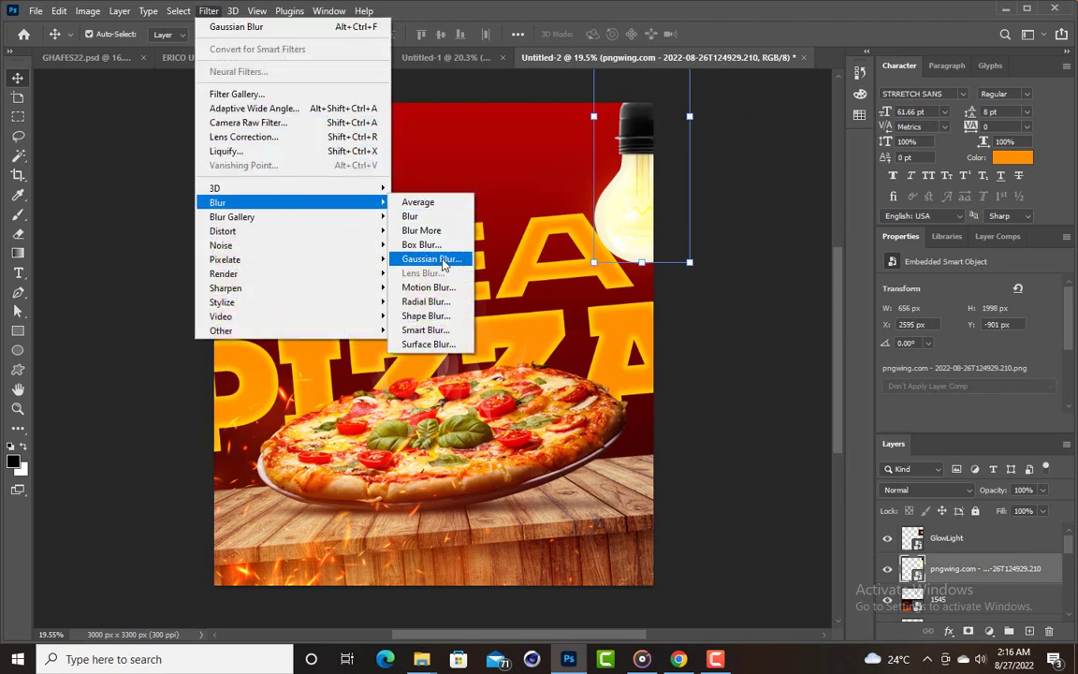
left_click(431, 287)
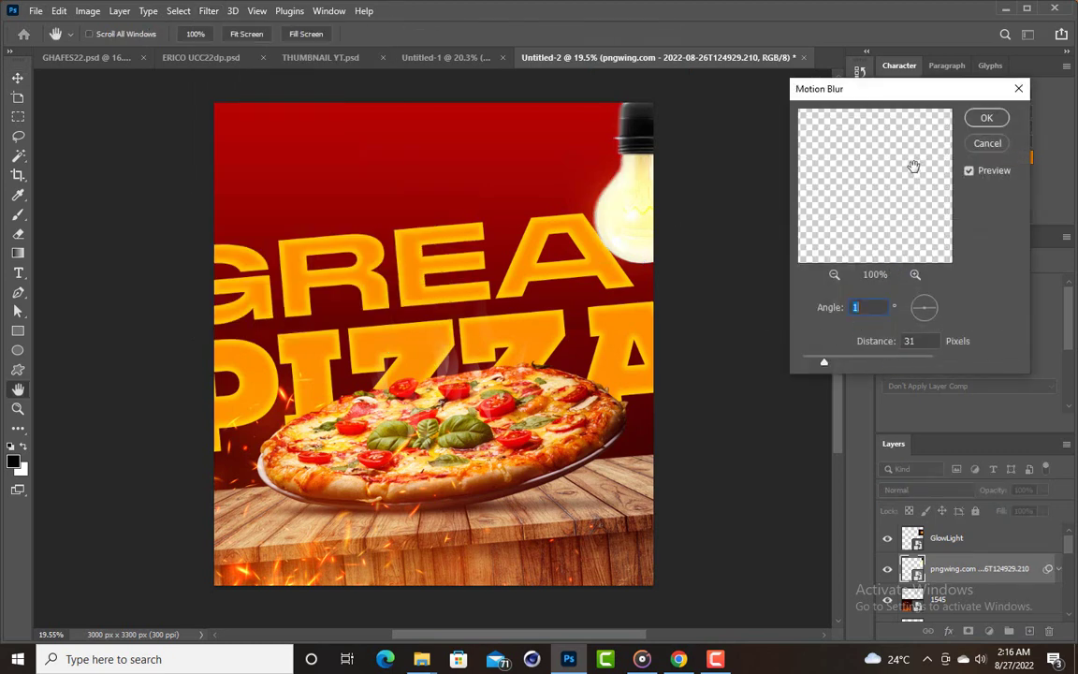
left_click(985, 120)
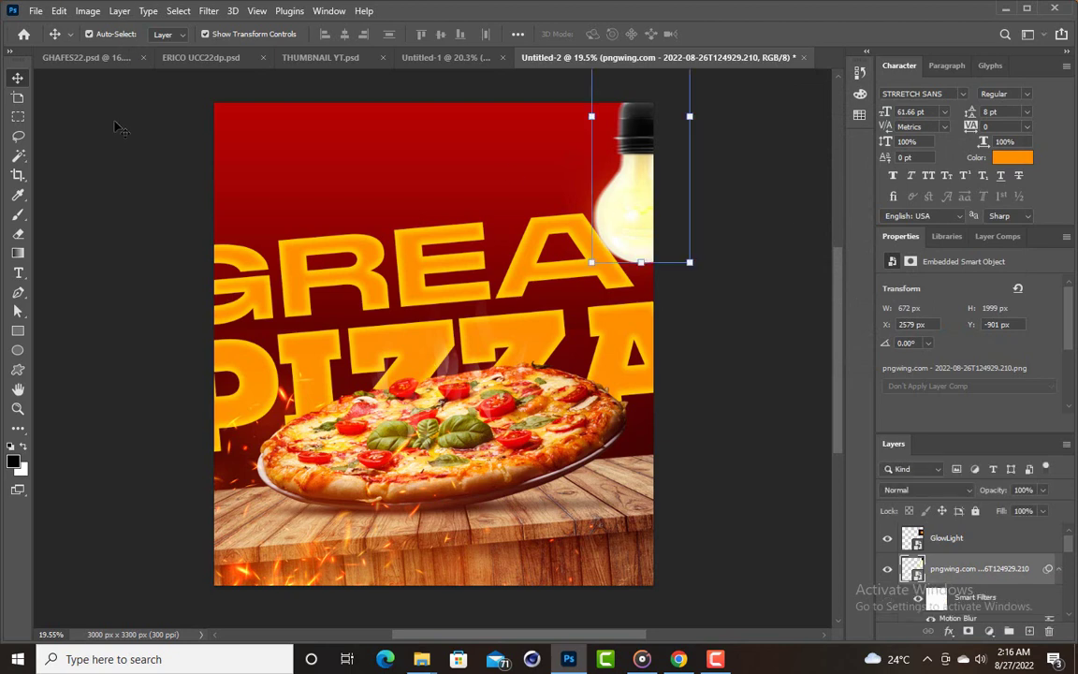
left_click(687, 148)
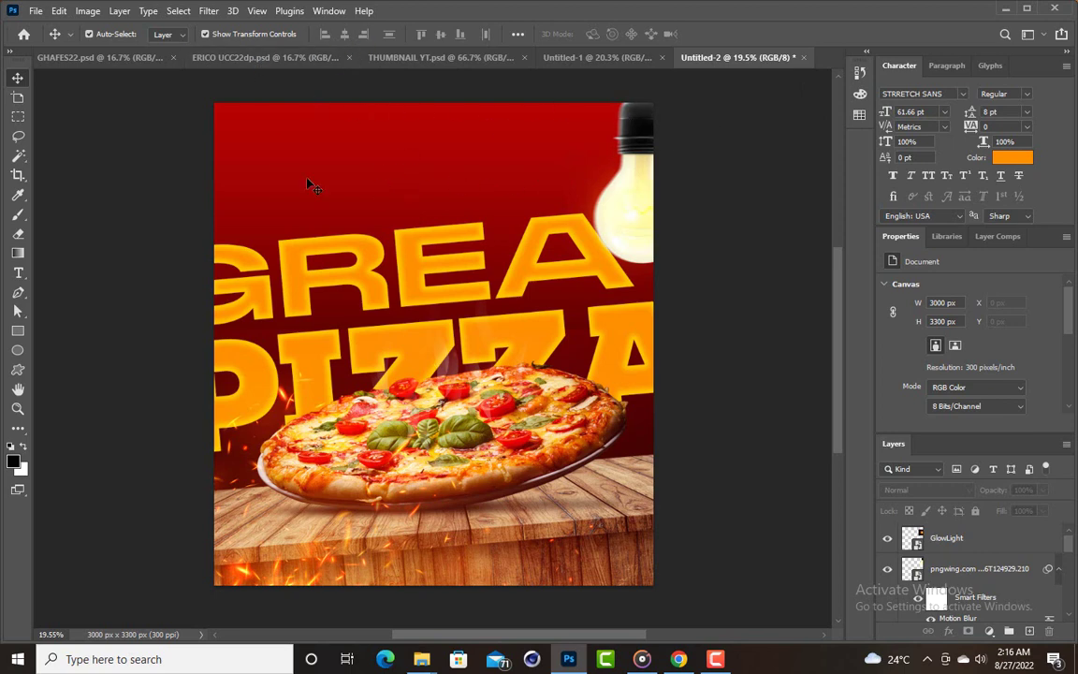
Hide the 1545 sparks in Untitled-1 and copy its blurred tomato layer into Untitled-2 at the flyer's lower-right corner
left_click(566, 58)
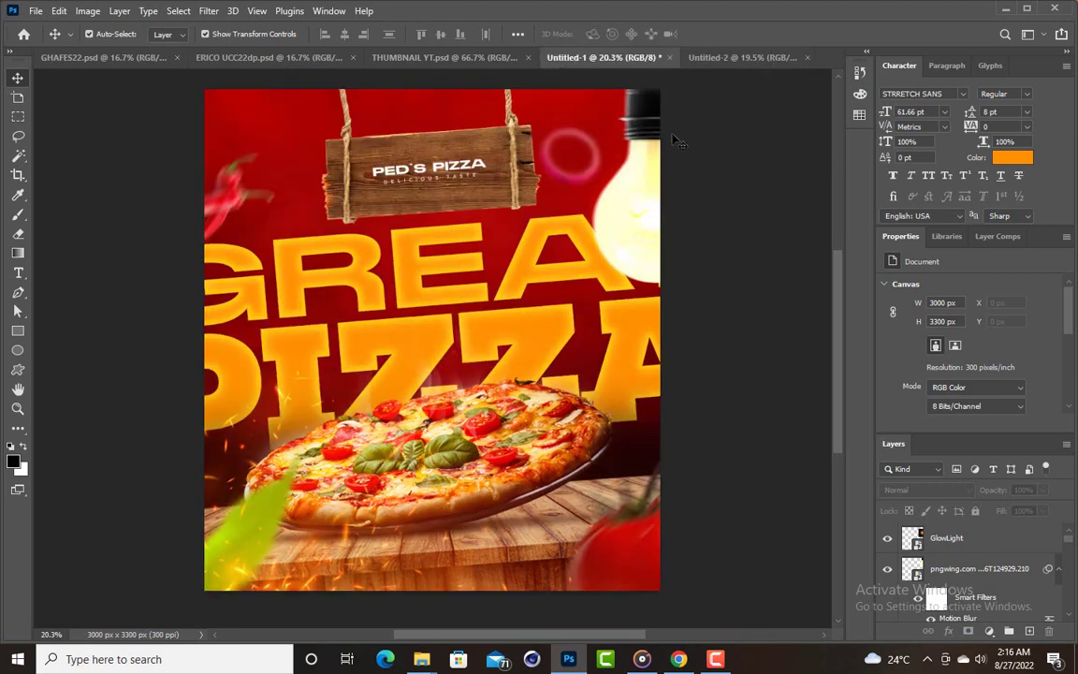
left_click(583, 493)
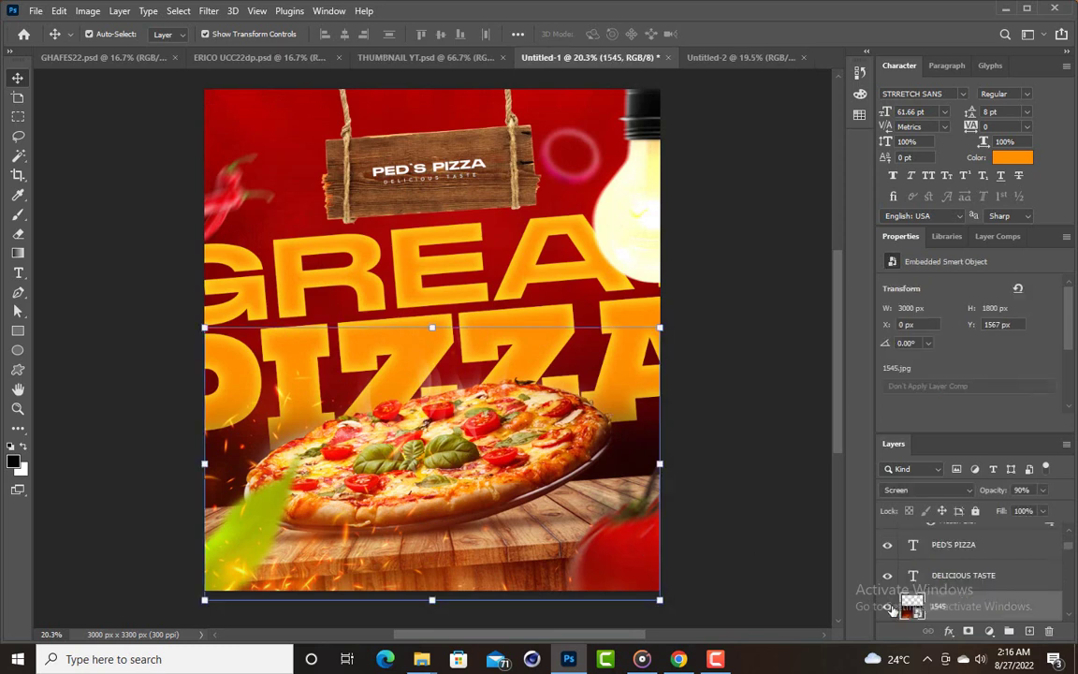
left_click(728, 541)
left_click(645, 552)
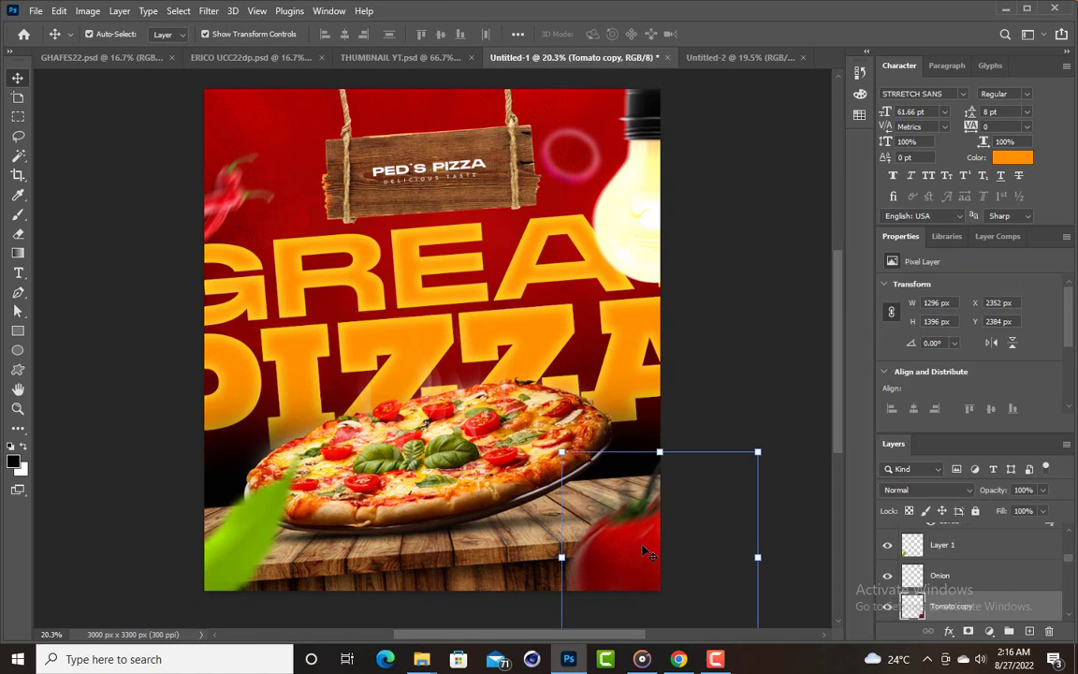
left_click_drag(645, 552, 609, 541)
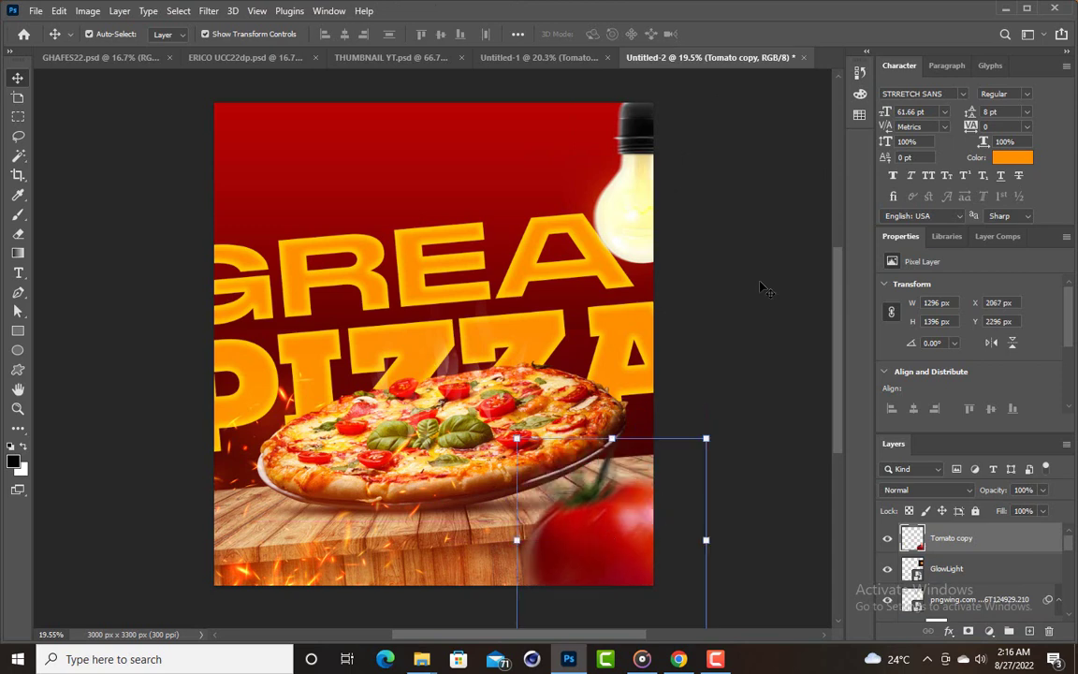
left_click(692, 259)
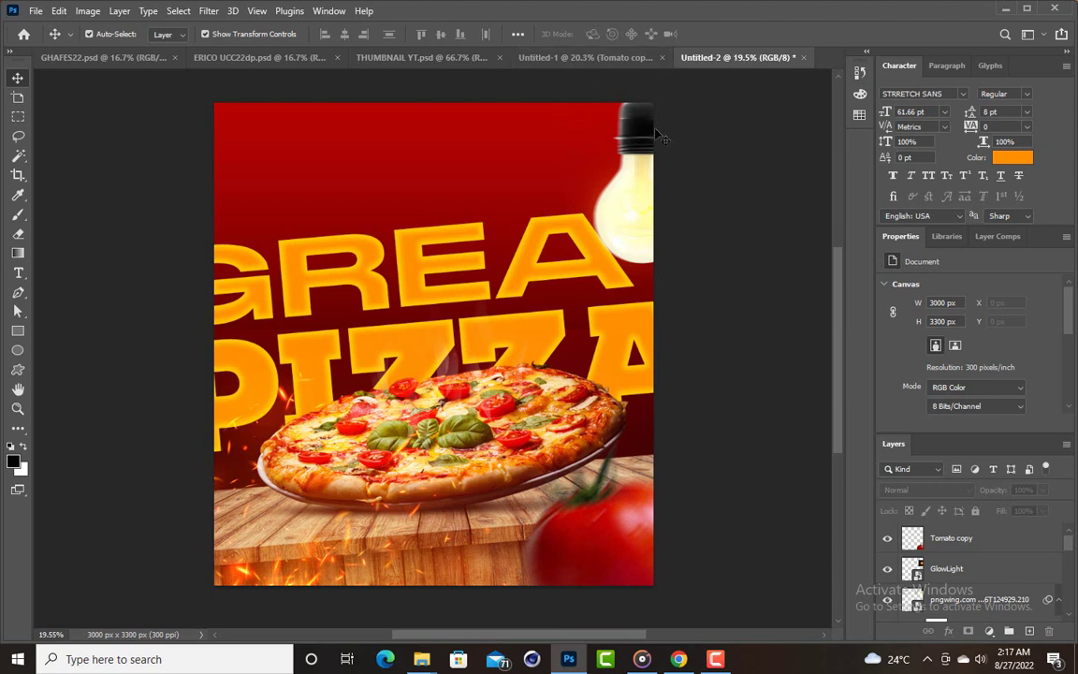
Copy the Chilli layer from Untitled-1 into Untitled-2, set it at the flyer's left edge above the G of GREAT, and deselect it
left_click(580, 57)
left_click(693, 159)
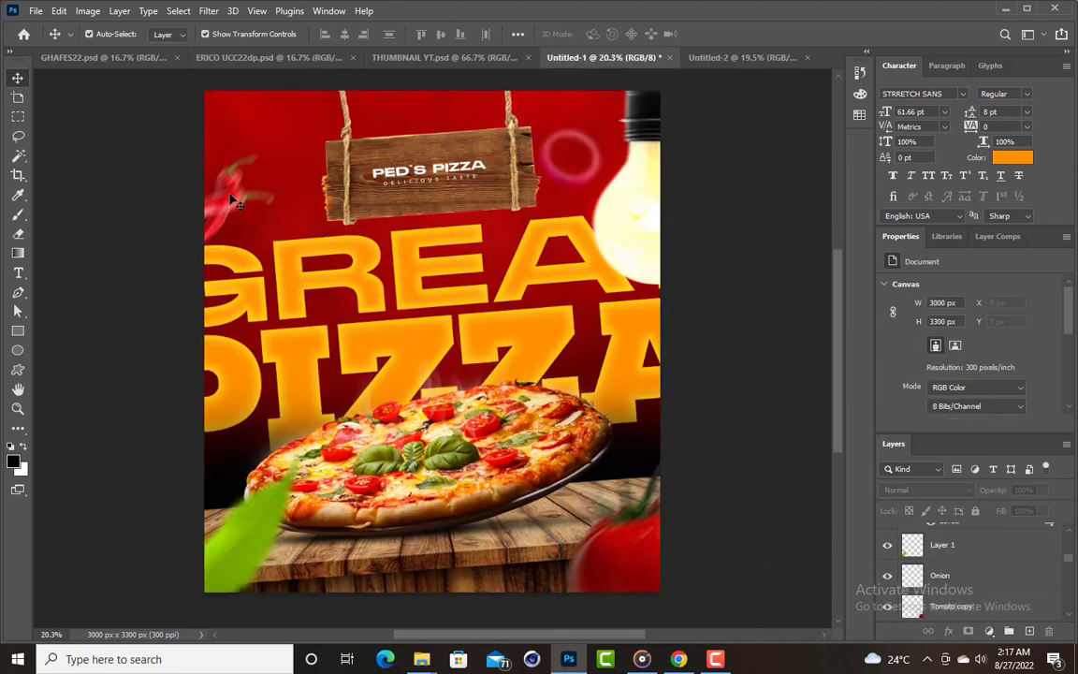
left_click_drag(226, 204, 359, 192)
left_click_drag(262, 208, 234, 221)
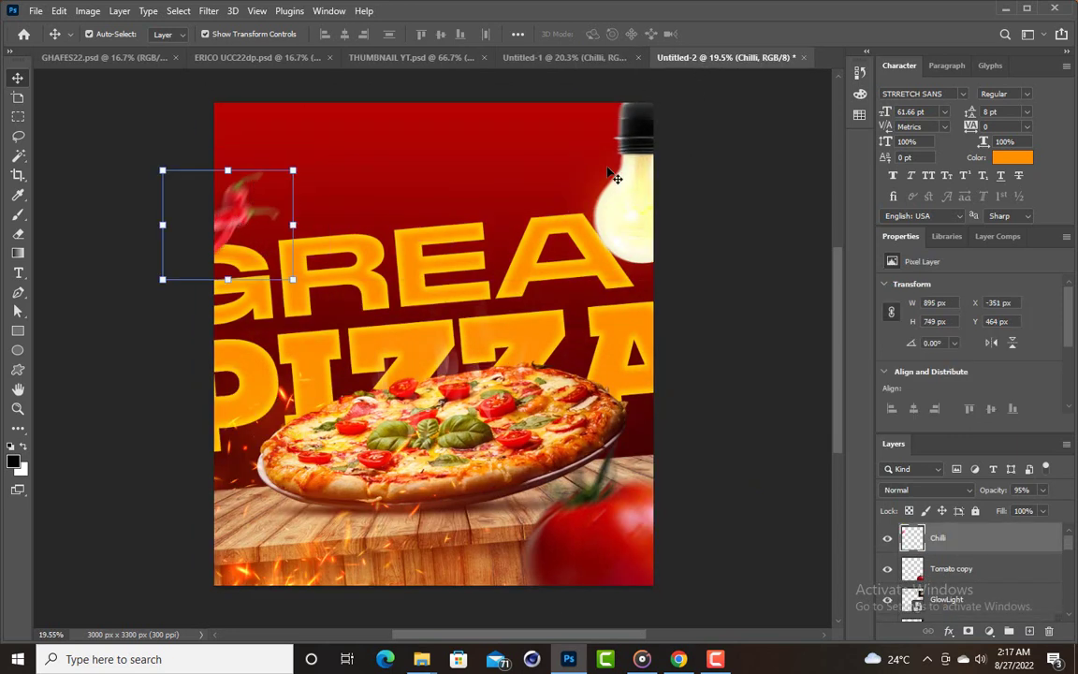
left_click(741, 161)
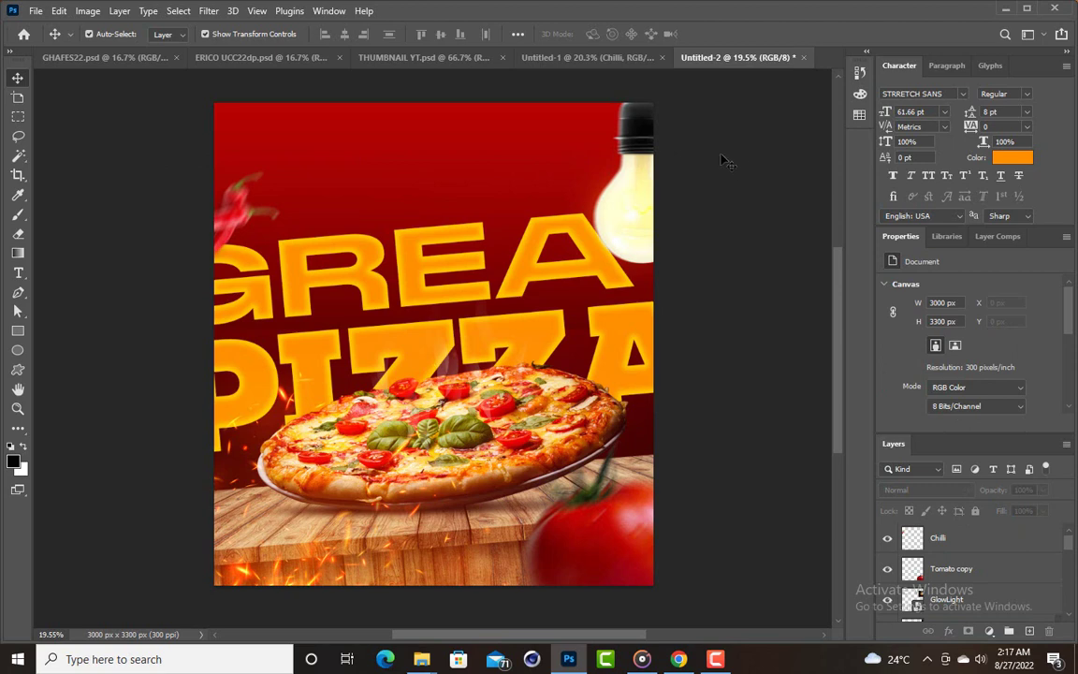